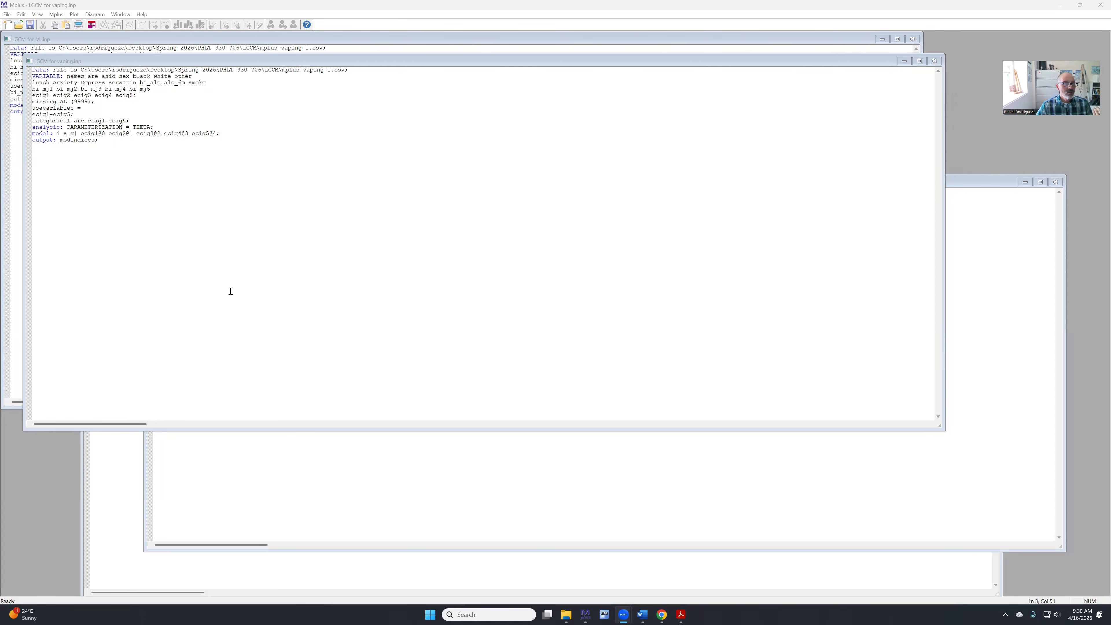
Remove the quadratic growth factor q from the model statement in LGCM for vaping.inp, leaving i s.
click(71, 133)
drag(70, 133, 74, 135)
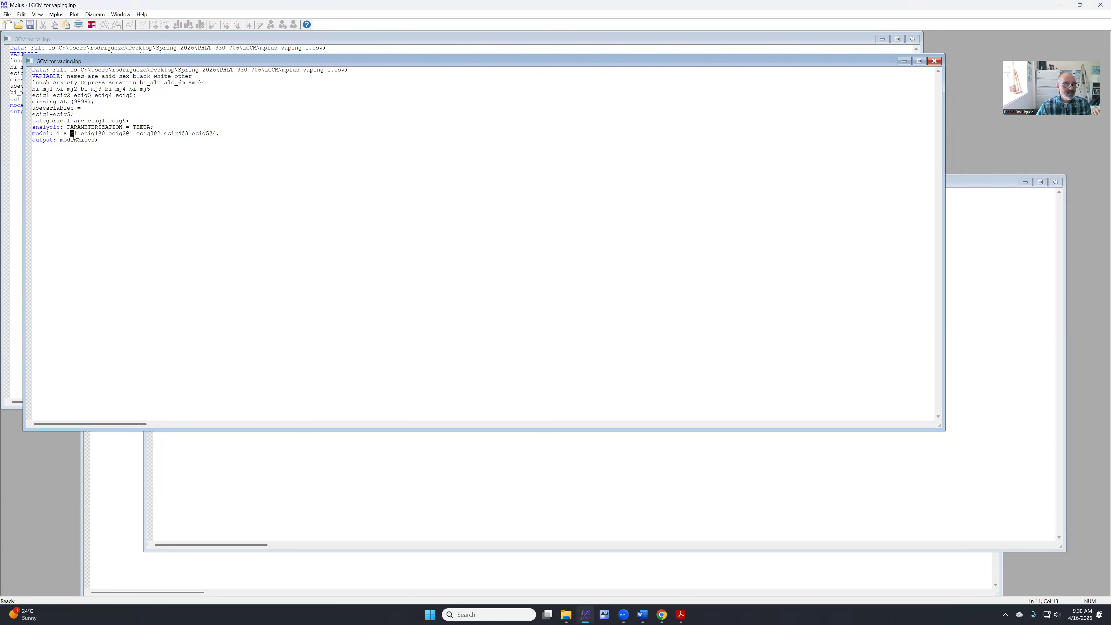
key(Delete)
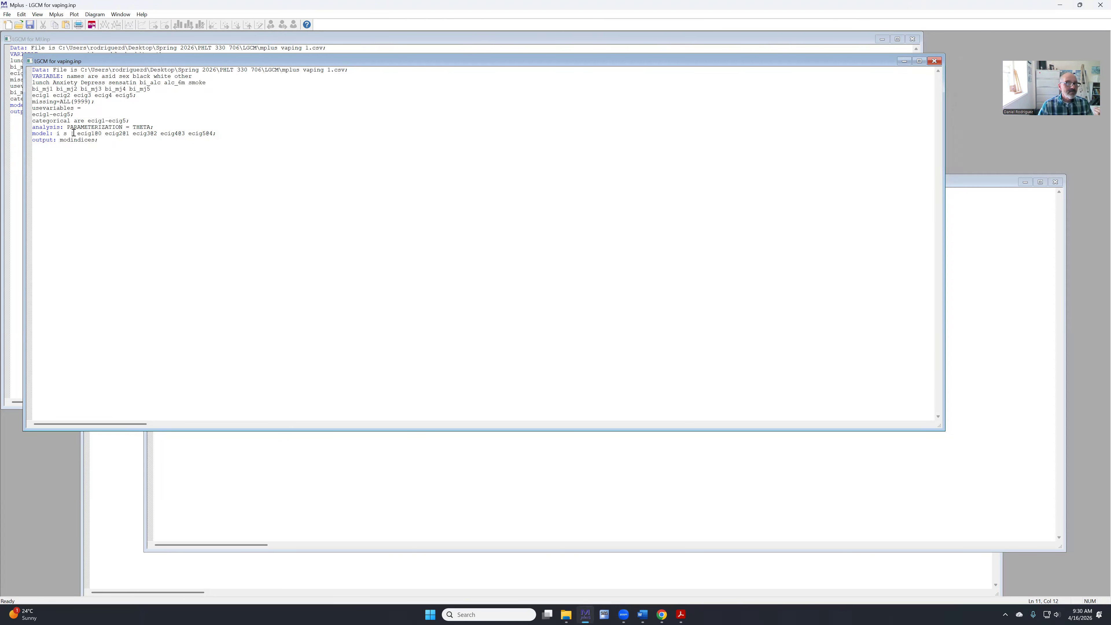
Delete the "analysis: PARAMETERIZATION = THETA;" line and its leftover blank line from the vaping input, and reposition the input window.
drag(155, 127, 25, 127)
key(Delete)
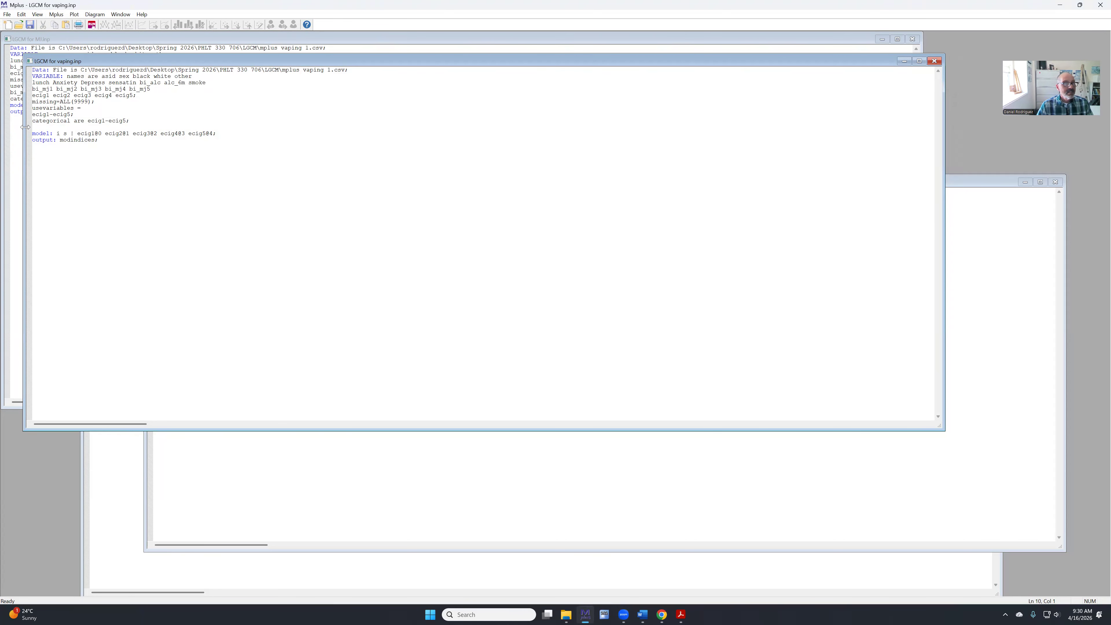
click(108, 203)
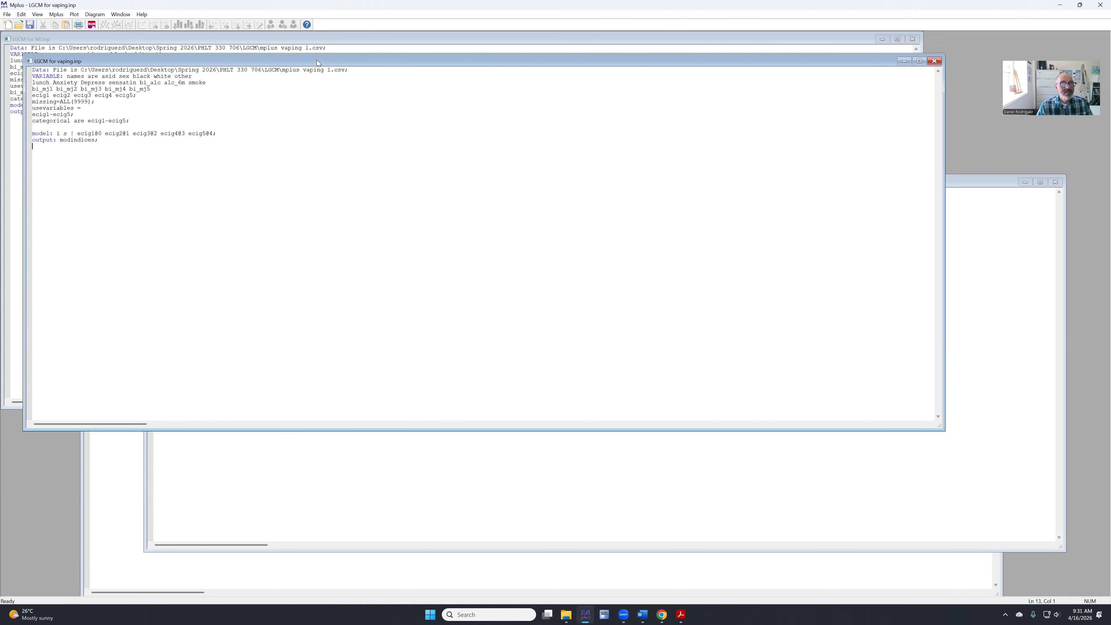
drag(317, 60, 377, 75)
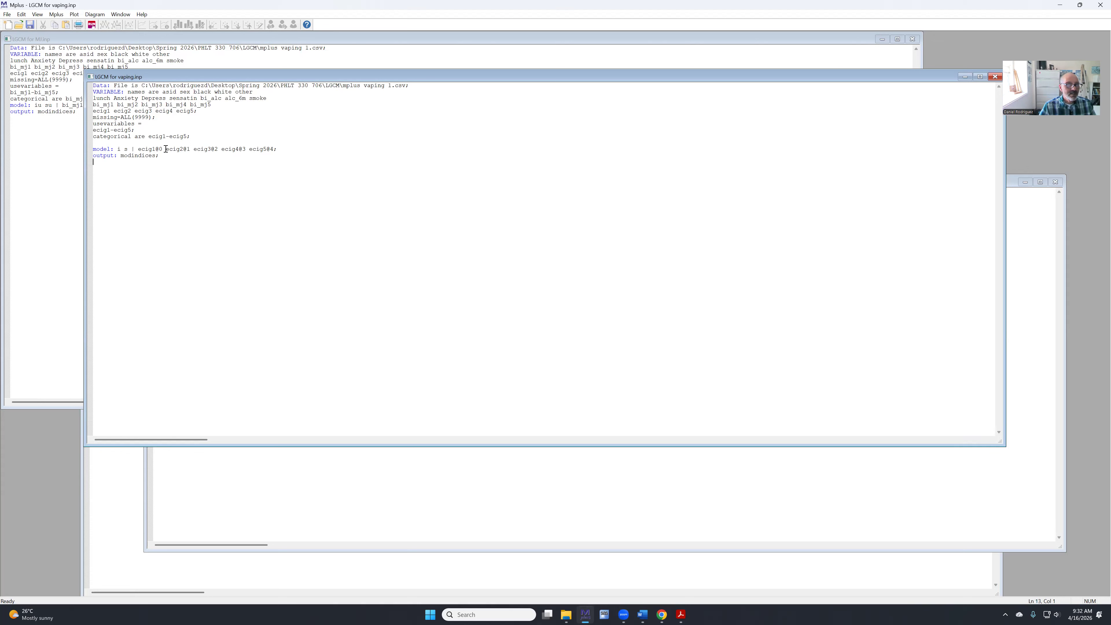
click(129, 142)
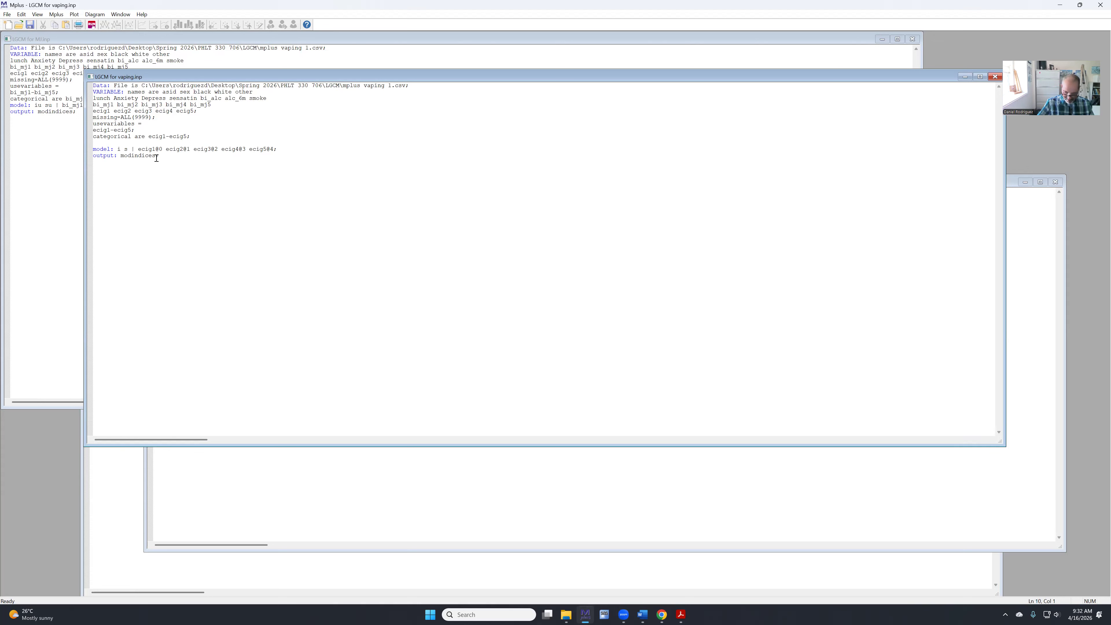
key(Delete)
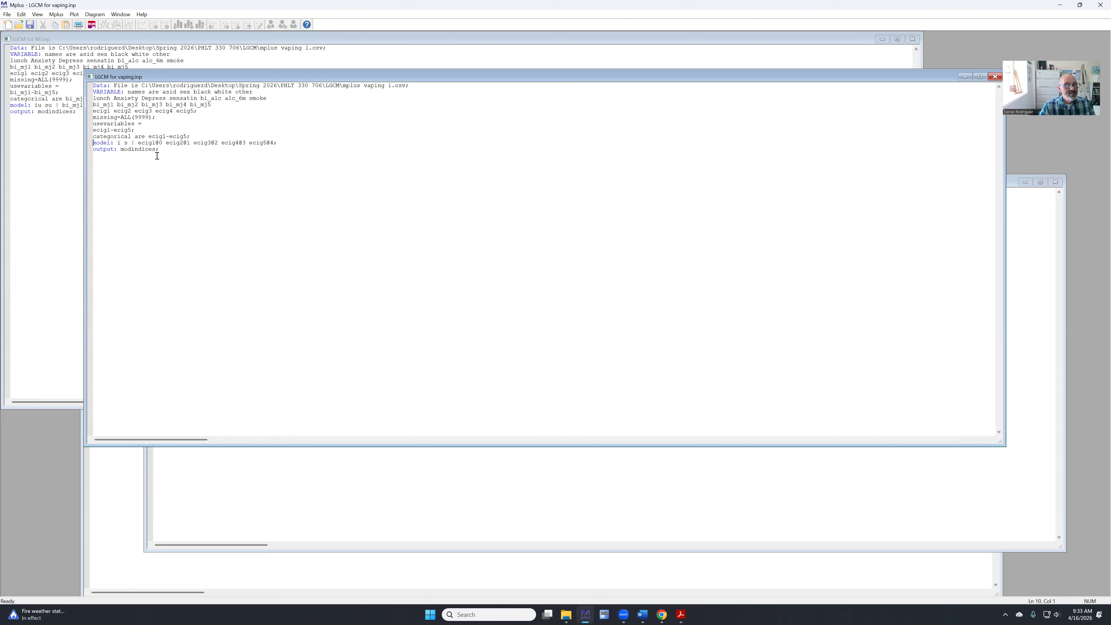
Run the linear growth model for vaping, saving the changes to LGCM for vaping.inp.
click(91, 26)
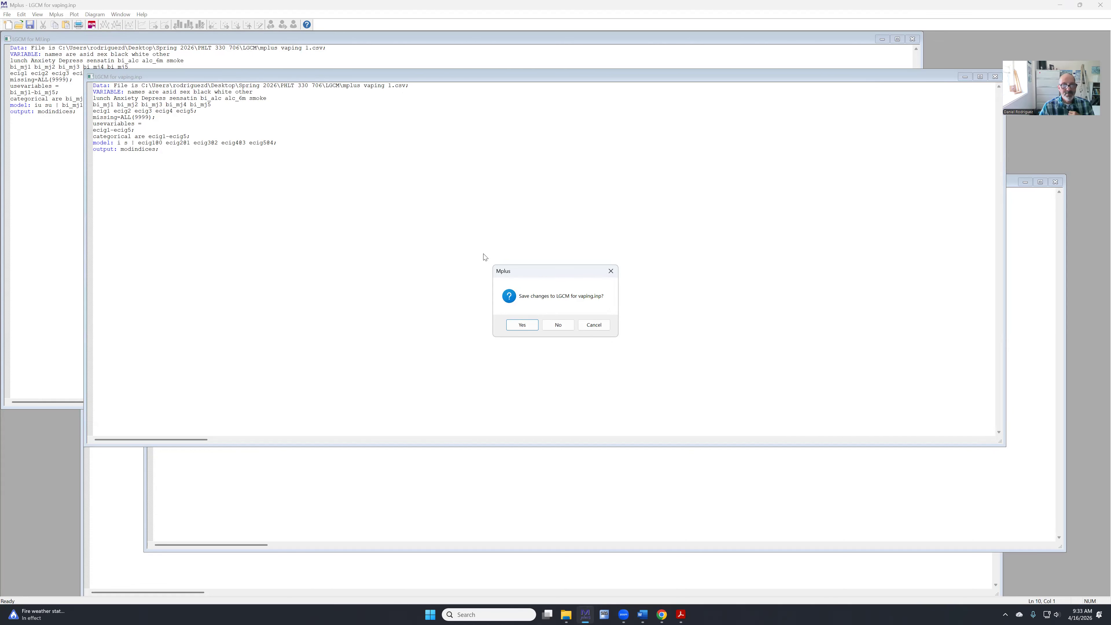
click(522, 324)
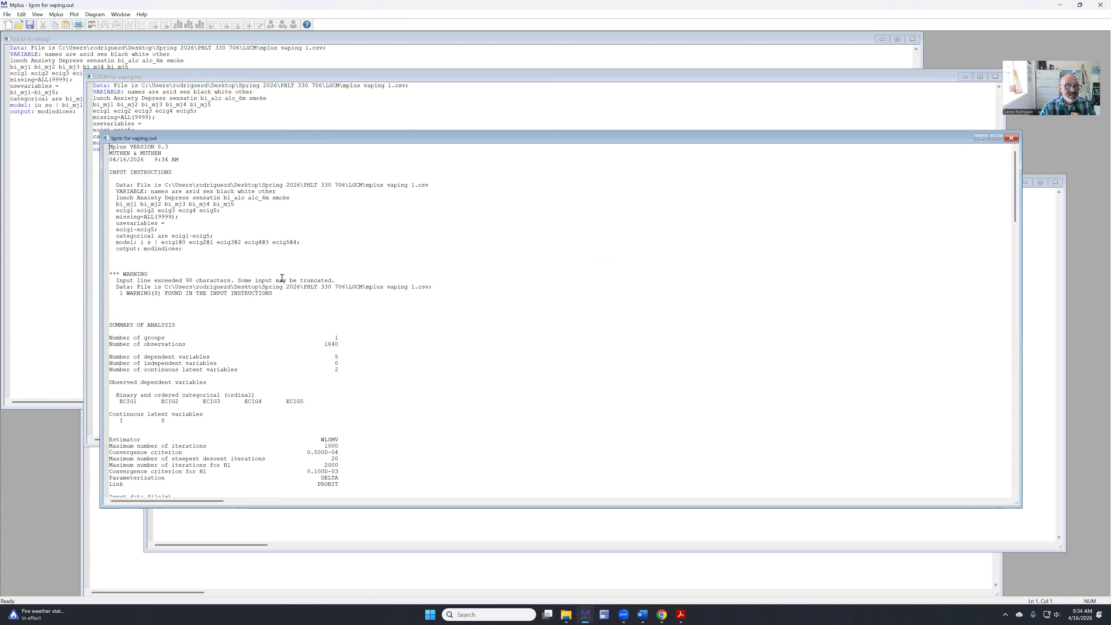
Examine the output's analysis summary, estimator and parameterization settings, covariance coverage, and category proportions for ECIG1 to ECIG5.
scroll(390, 311, down, 4)
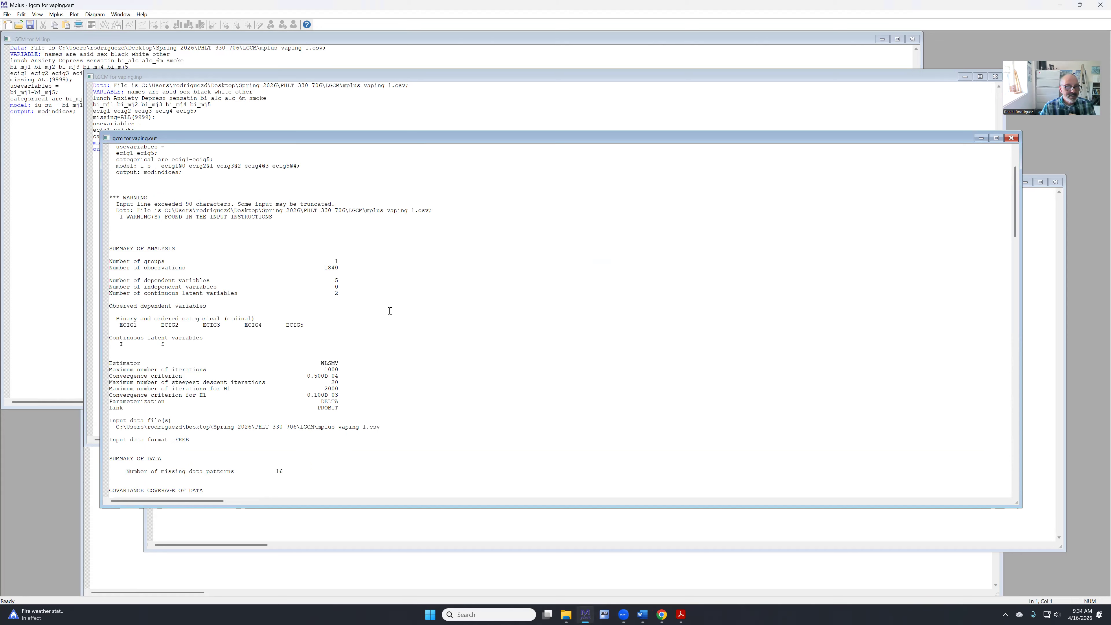
scroll(390, 310, down, 2)
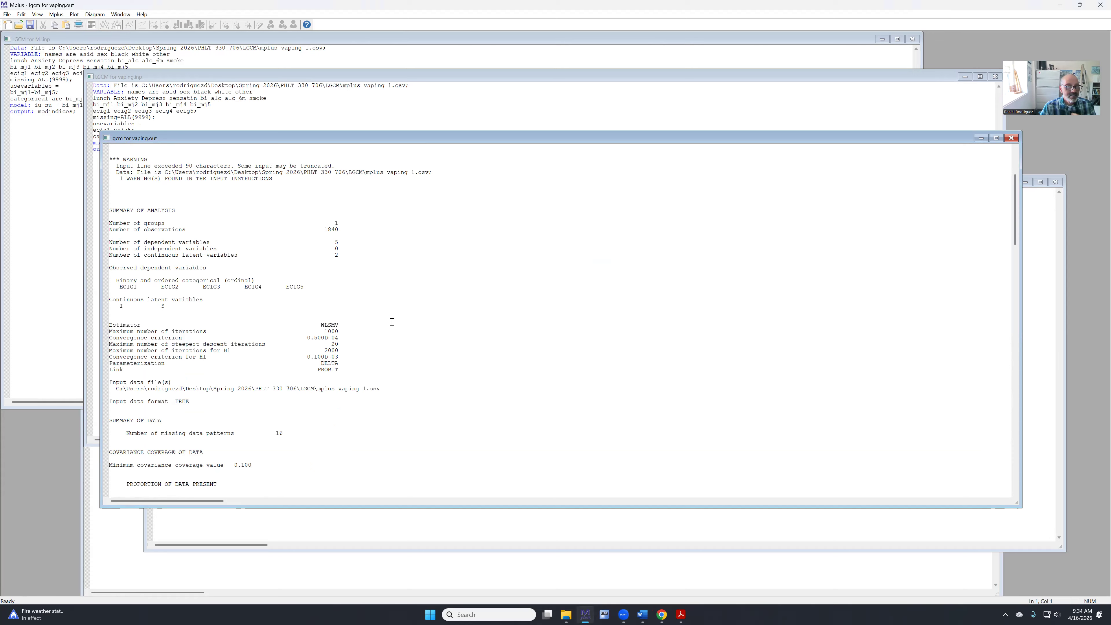
scroll(392, 322, down, 2)
scroll(392, 322, down, 2)
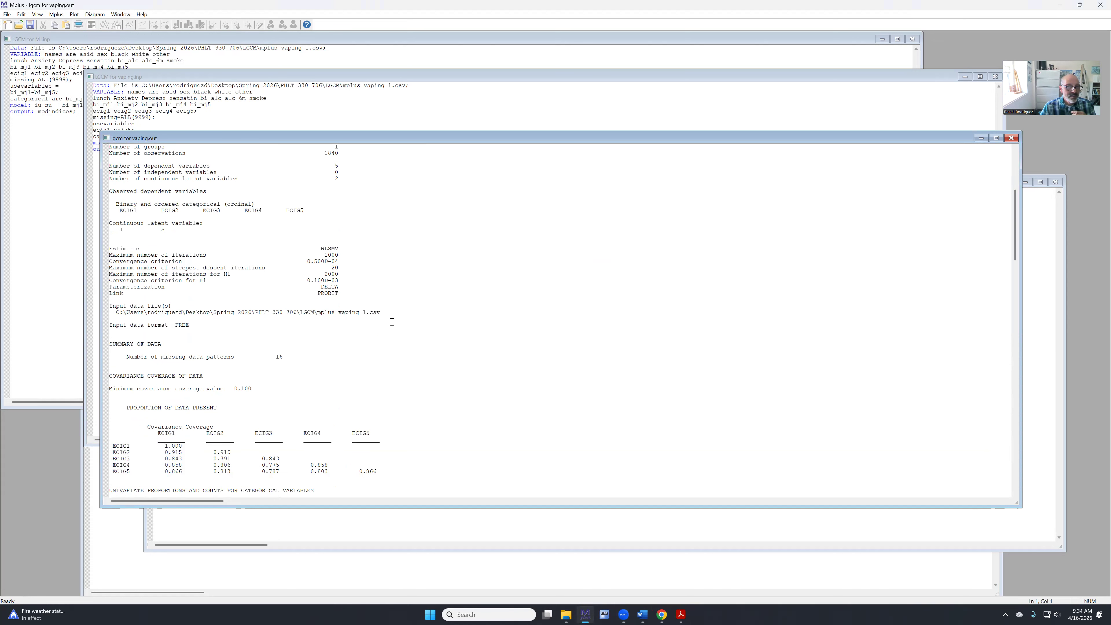
scroll(283, 340, down, 2)
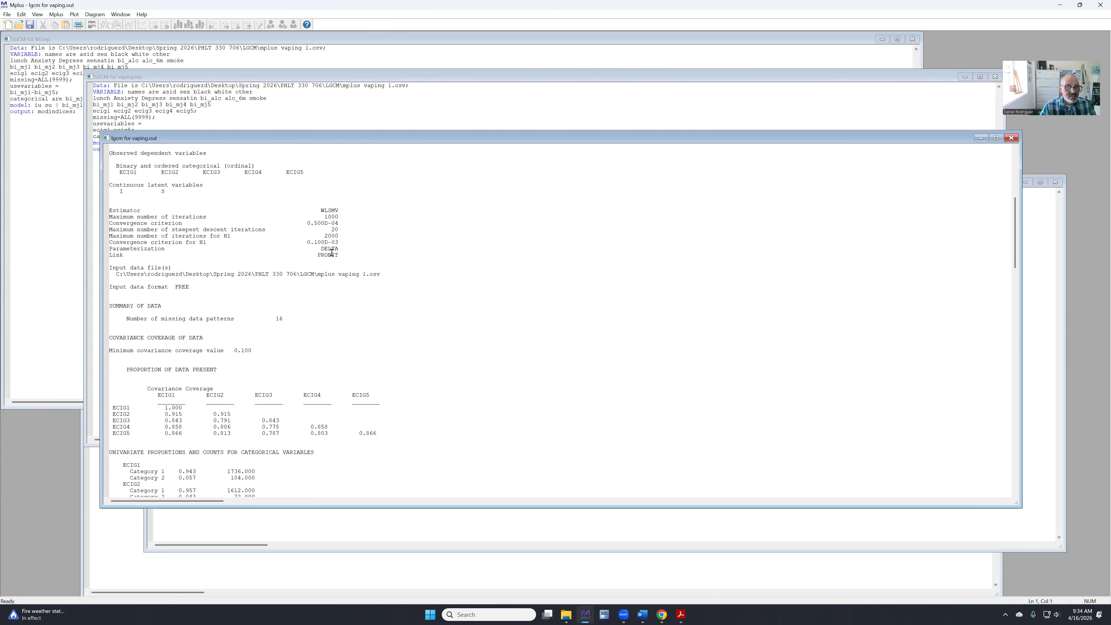
scroll(350, 319, down, 2)
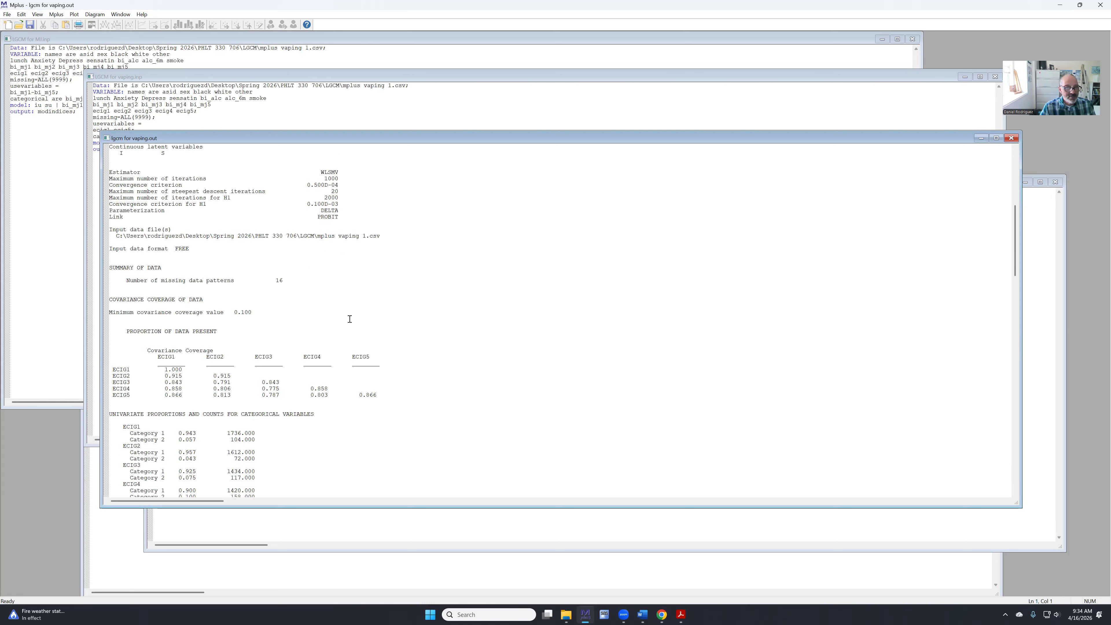
scroll(349, 319, down, 6)
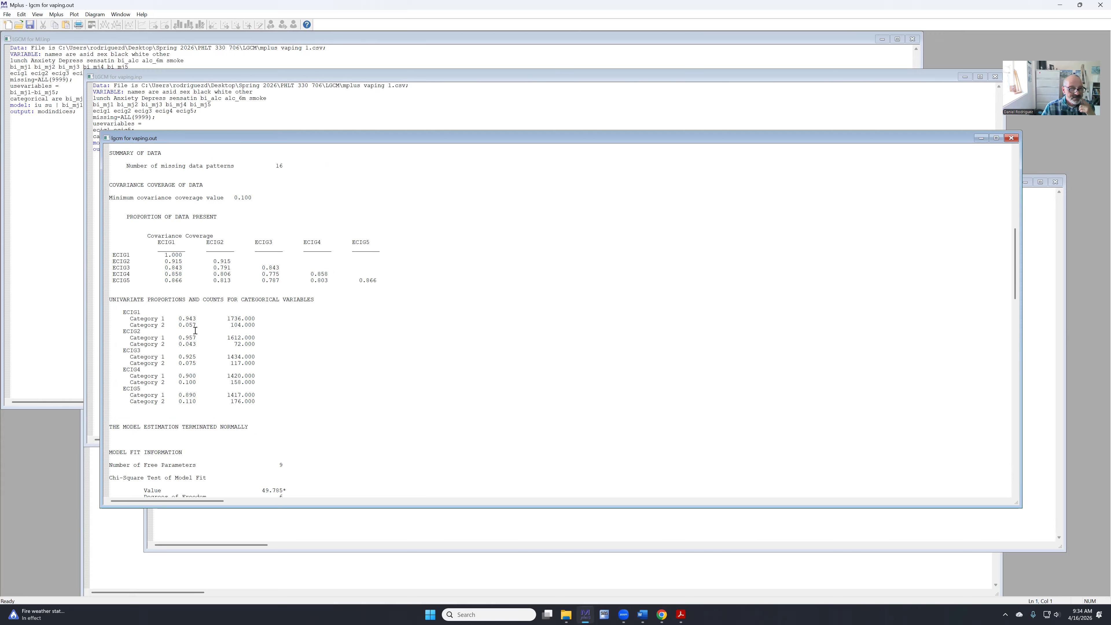
scroll(217, 387, down, 6)
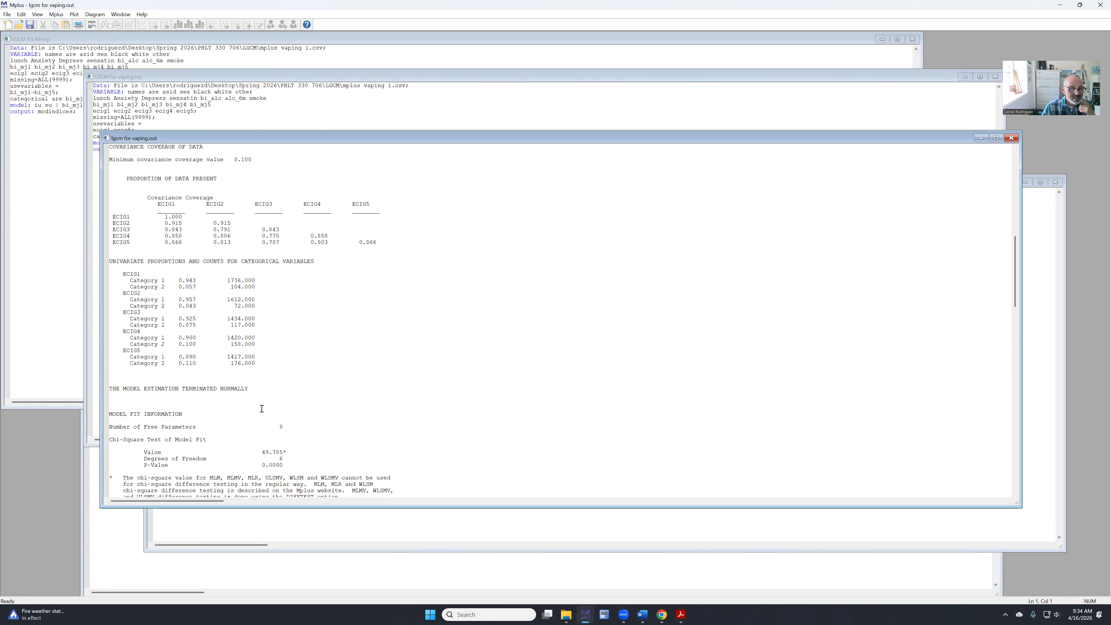
Review the linear model's fit information, including chi-square, RMSEA, CFI/TLI and SRMR.
scroll(321, 412, down, 3)
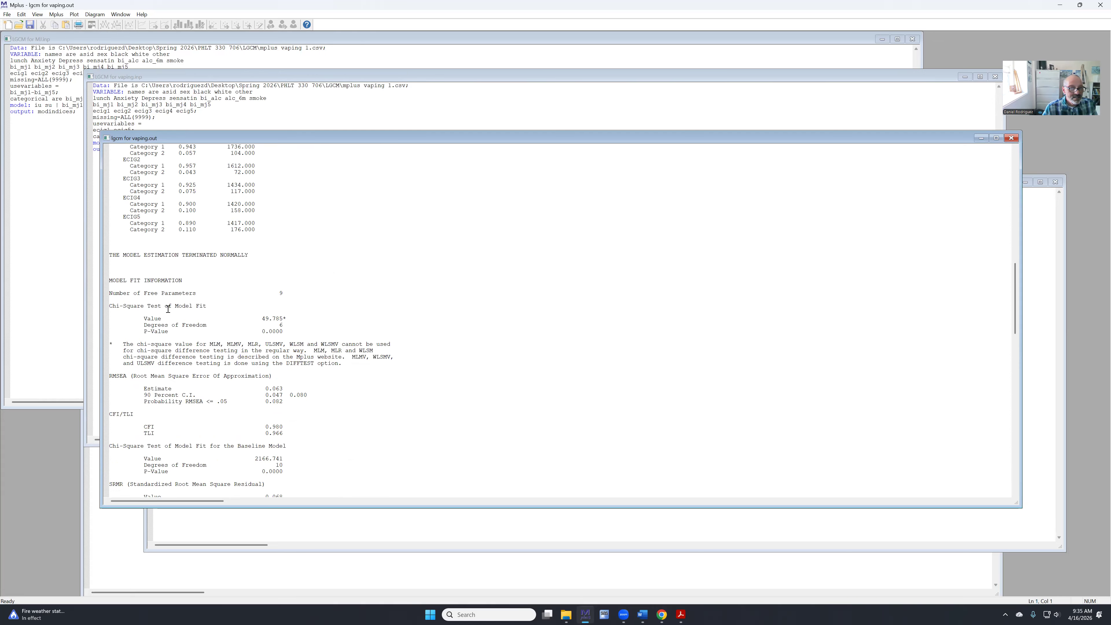
scroll(246, 321, down, 4)
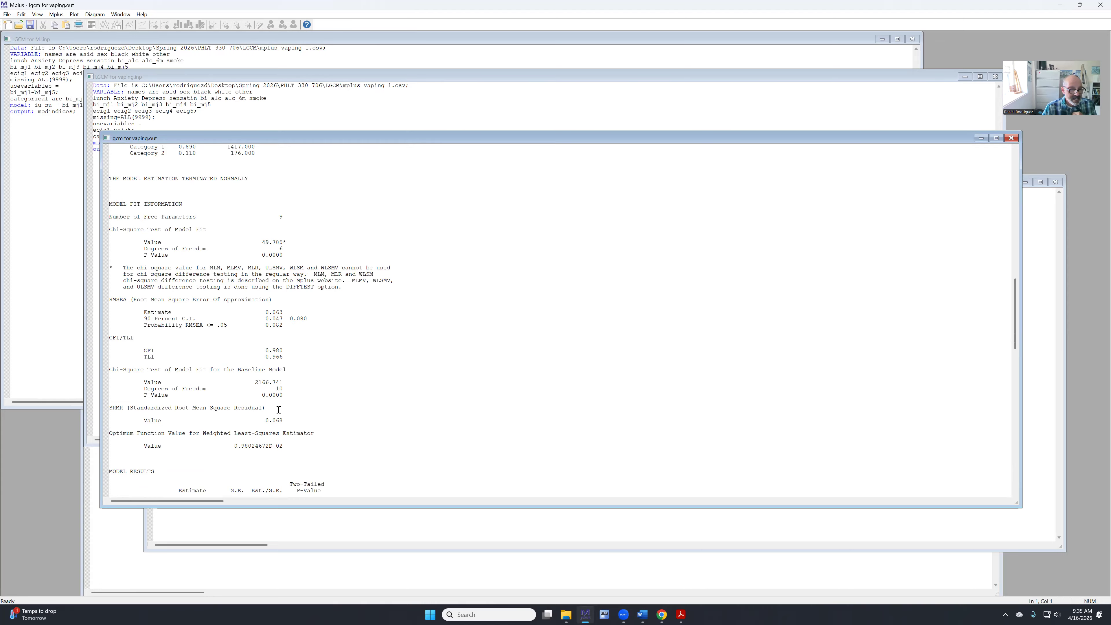
scroll(323, 387, down, 2)
scroll(324, 387, up, 1)
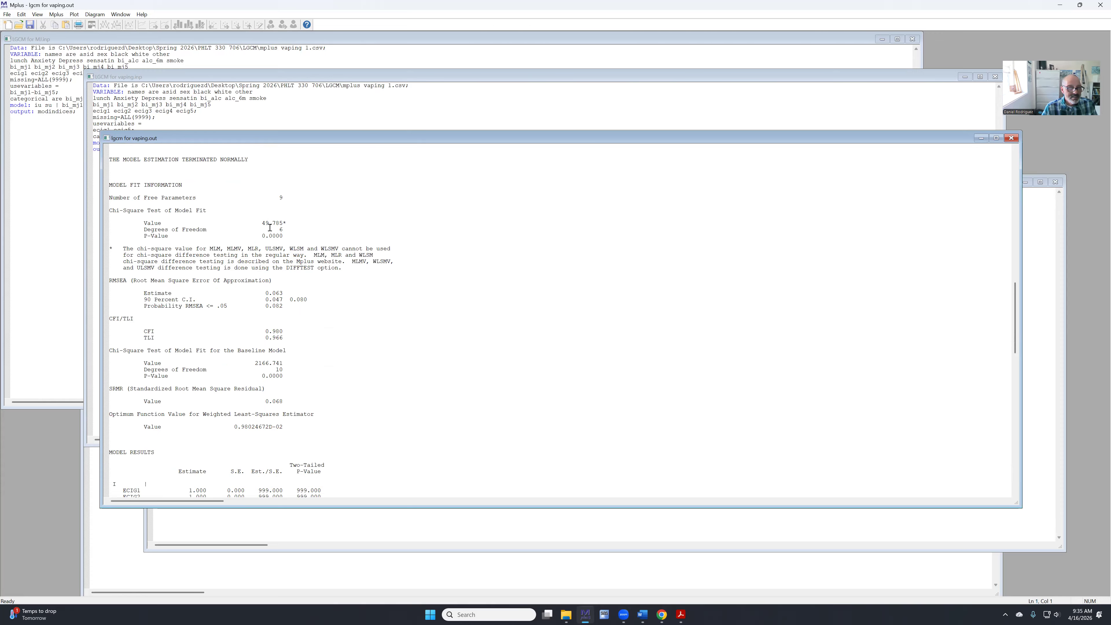
Examine the linear model's modification indices, R-square values, and growth factor means, thresholds and variances.
scroll(332, 315, down, 20)
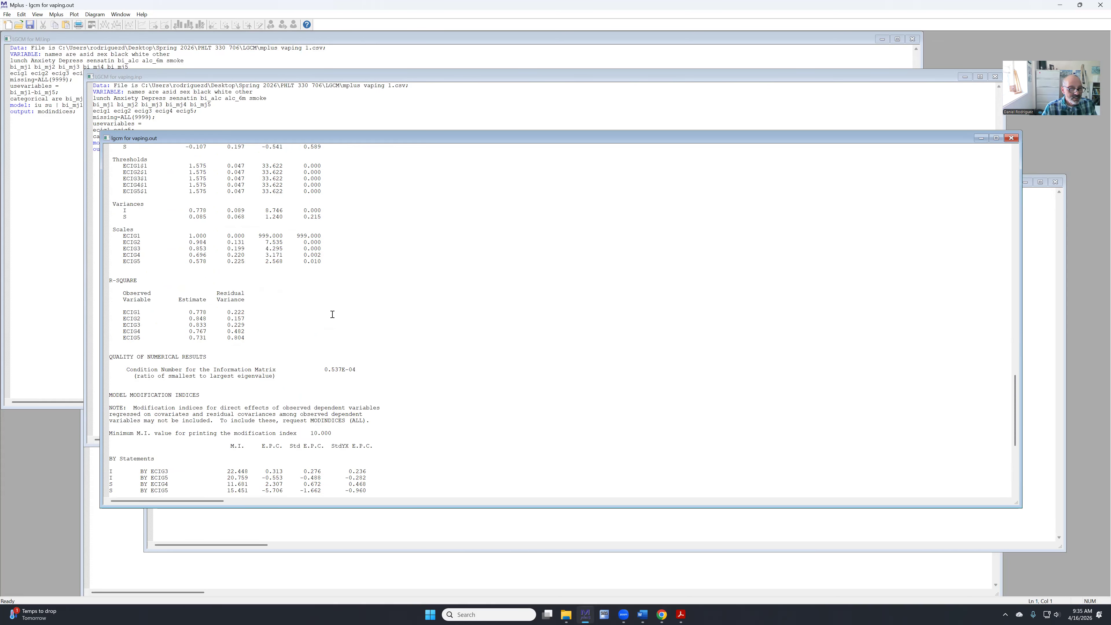
scroll(332, 314, down, 8)
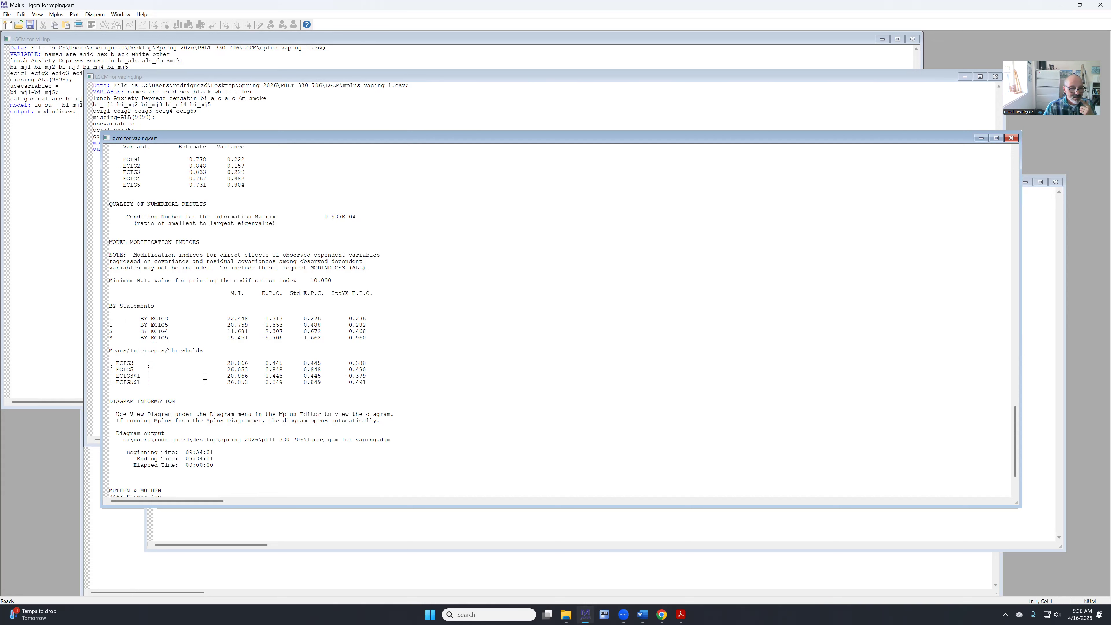
scroll(174, 372, down, 2)
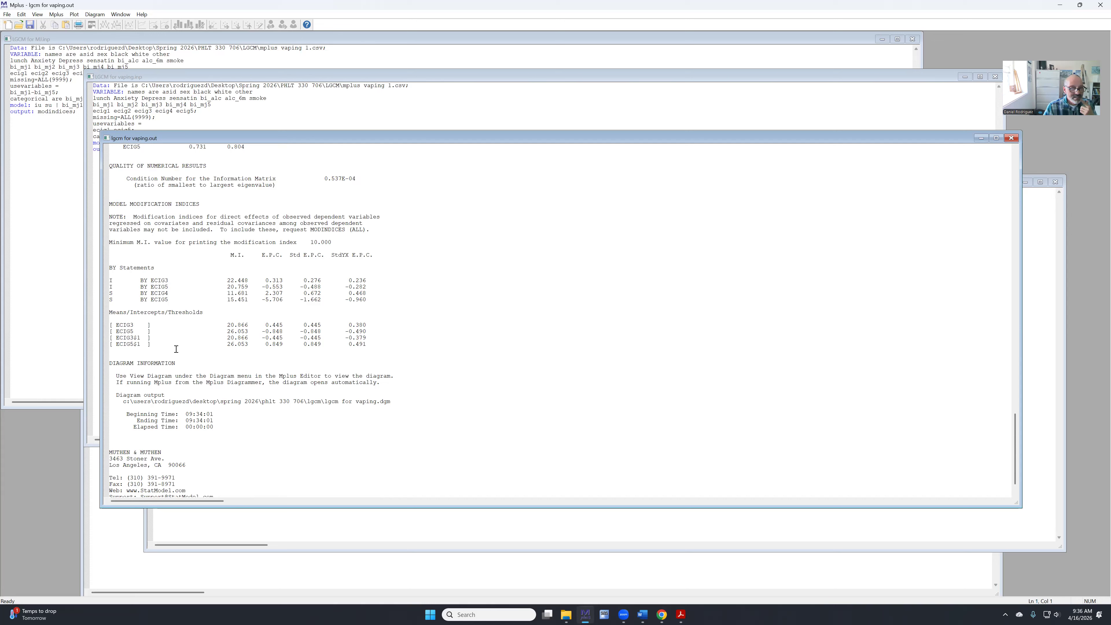
scroll(192, 353, down, 2)
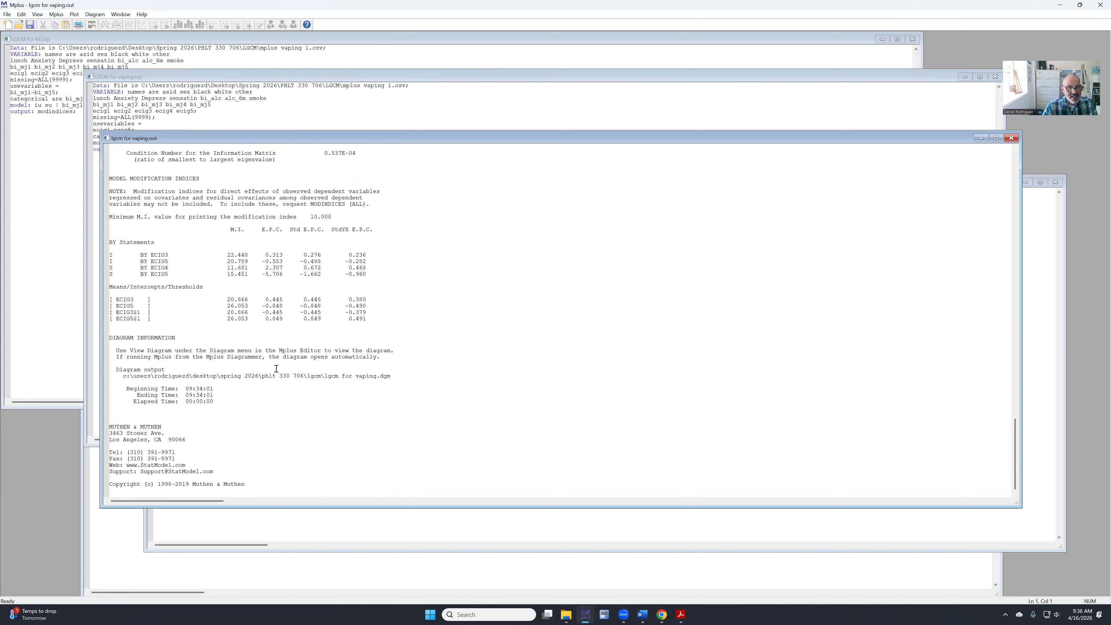
scroll(266, 378, up, 1)
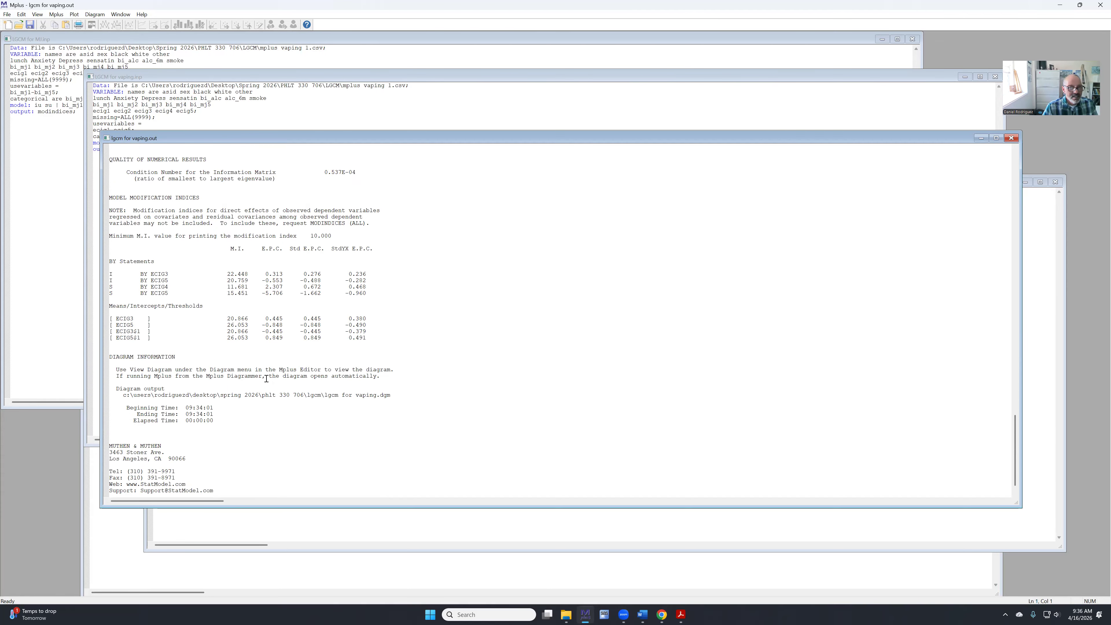
scroll(266, 379, up, 12)
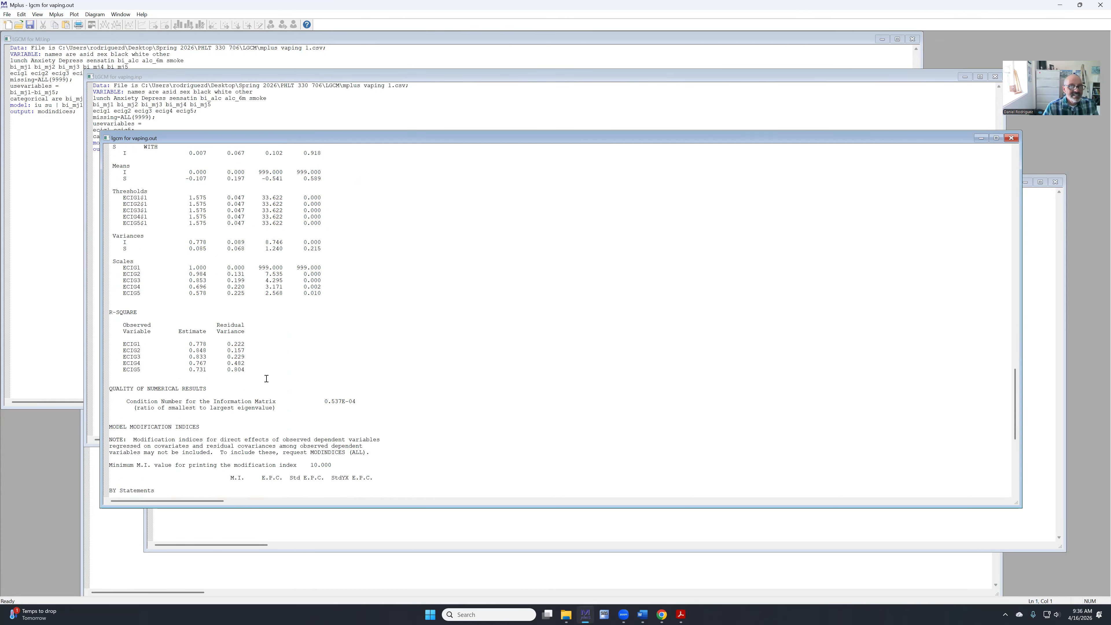
scroll(266, 378, up, 7)
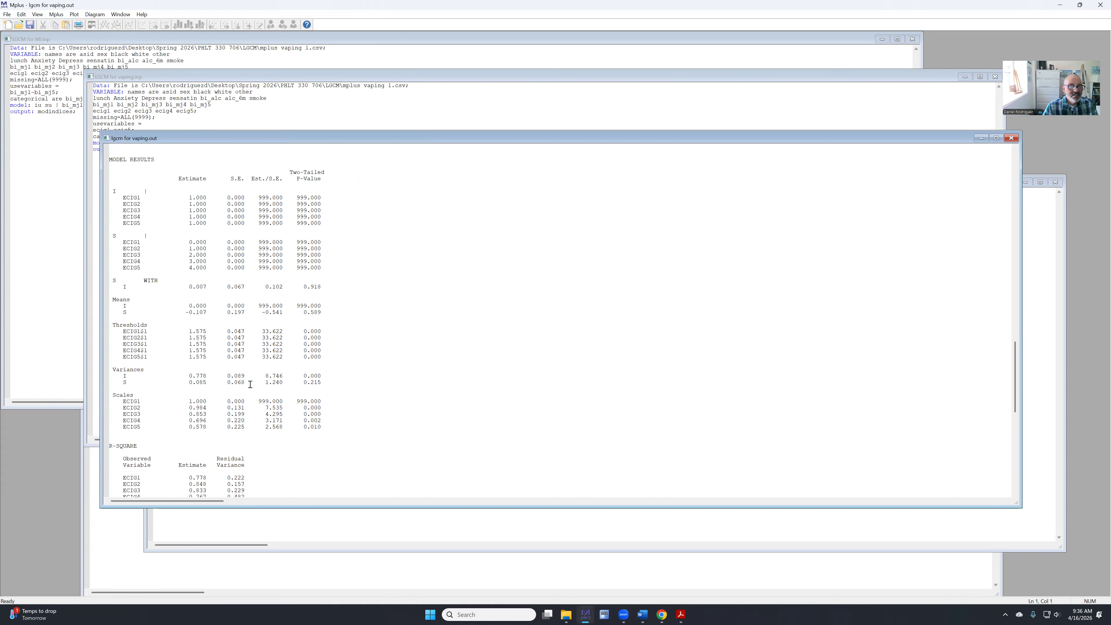
Add the quadratic growth factor q after i s in the vaping model statement, and save and run the input.
click(308, 117)
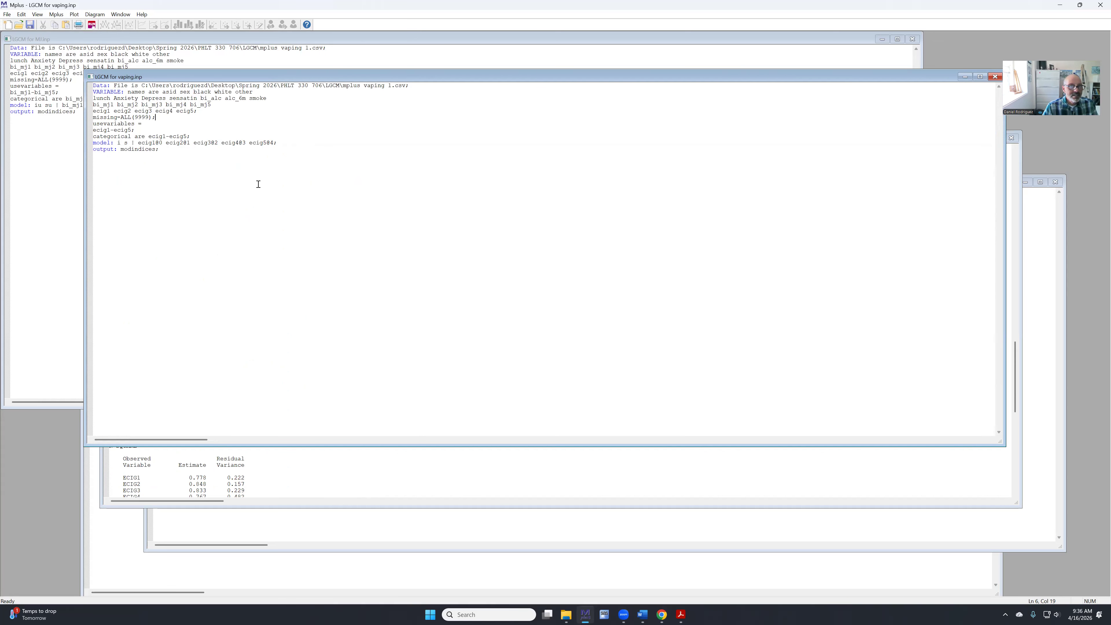
click(131, 143)
text(q)
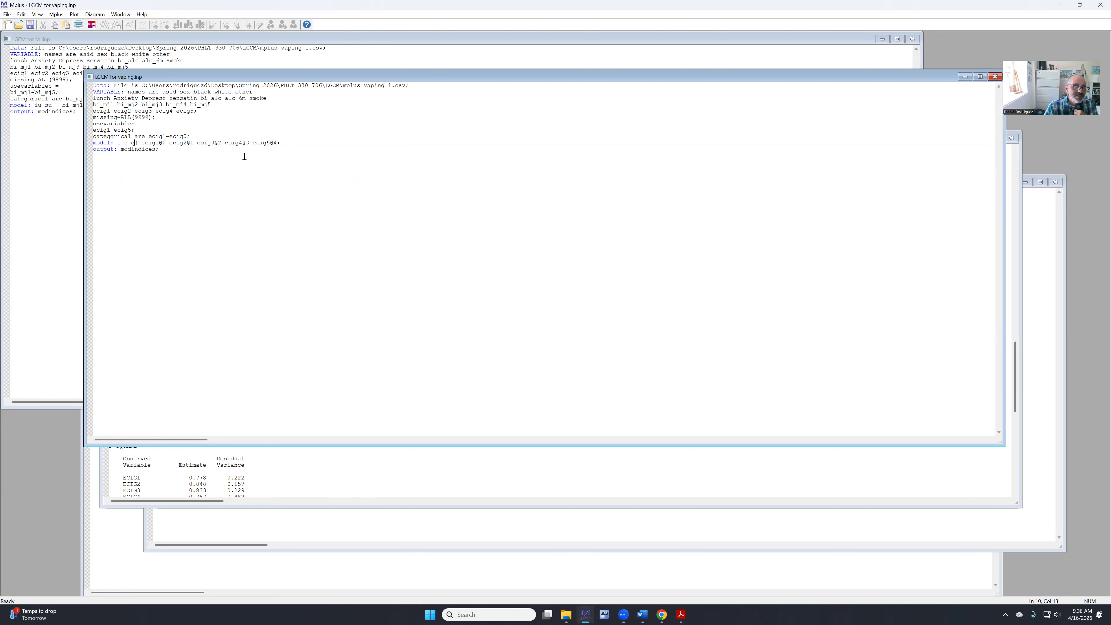
click(92, 25)
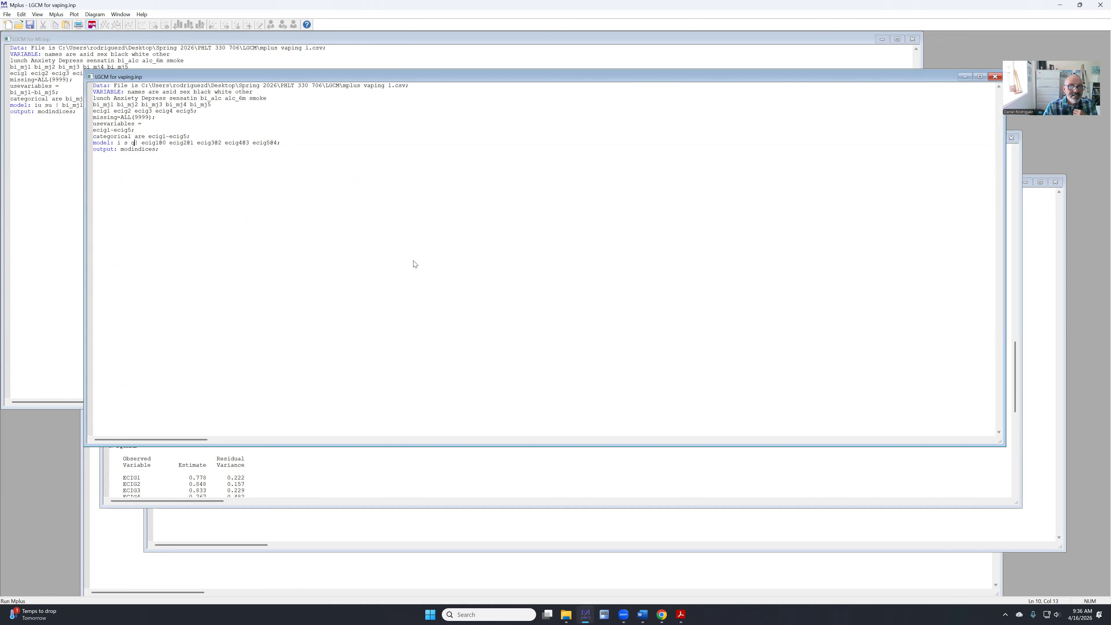
click(520, 329)
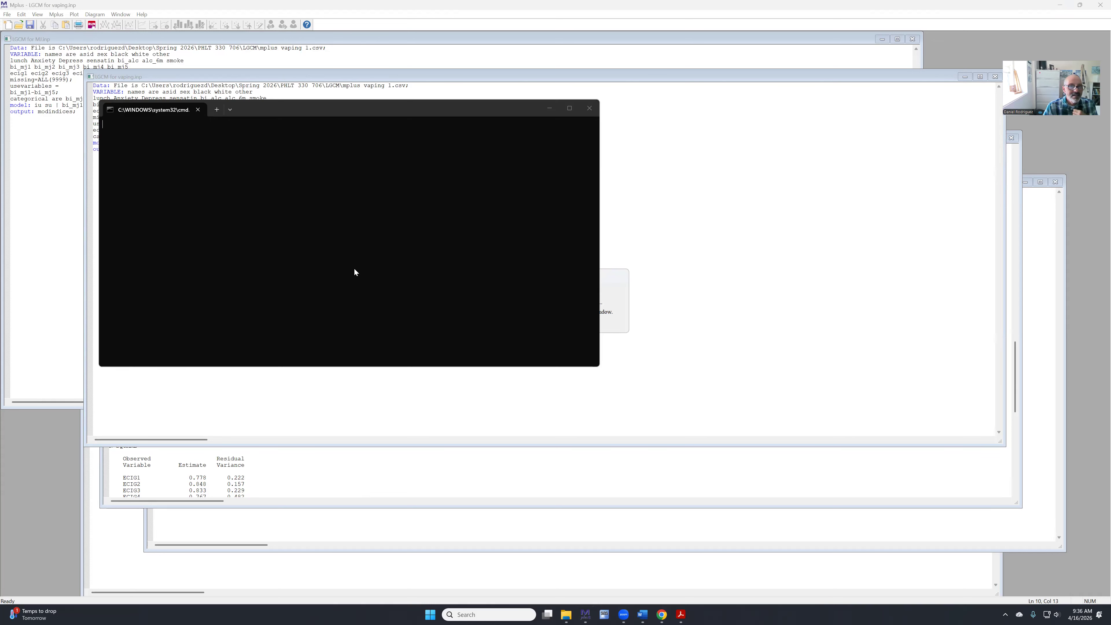
Examine the quadratic model's estimation messages and its results for the I, S and Q growth factors.
scroll(355, 267, down, 20)
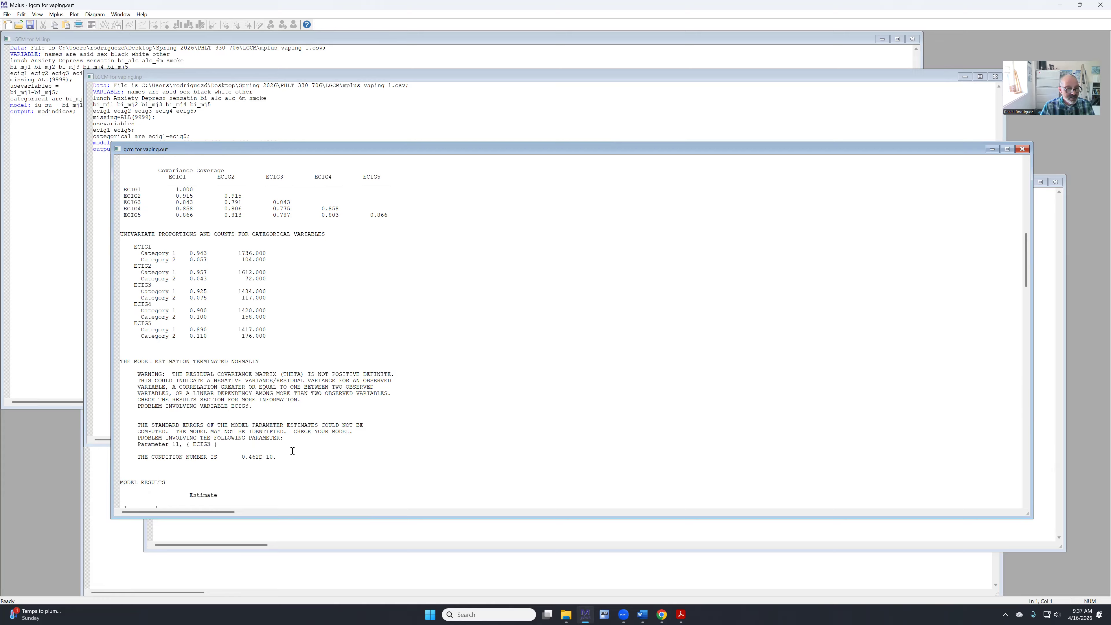
scroll(292, 450, down, 1)
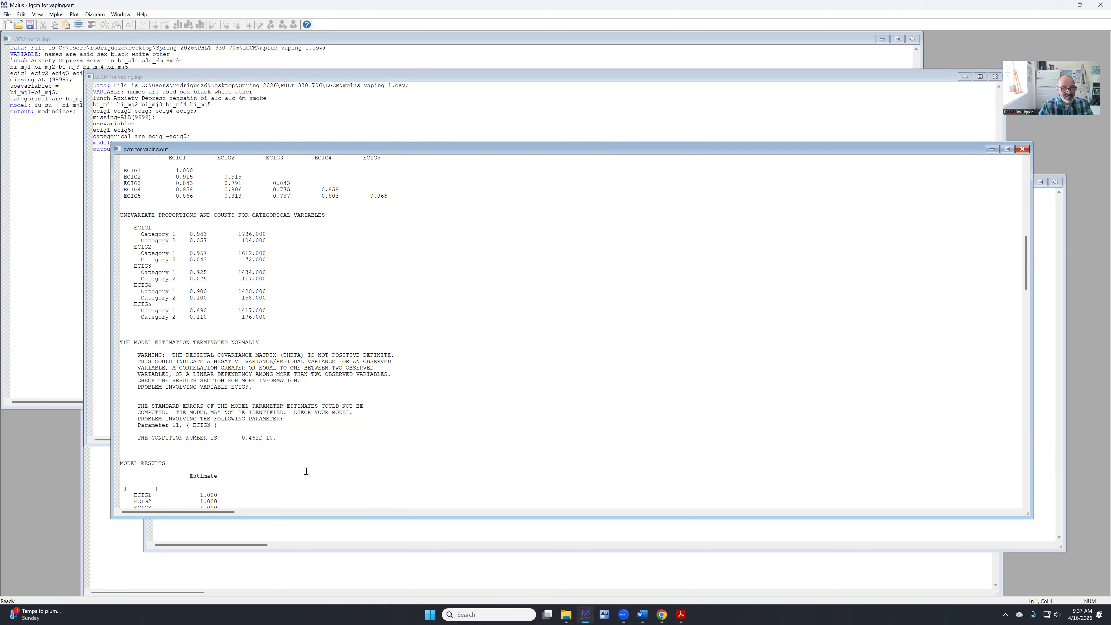
scroll(307, 472, down, 1)
scroll(308, 471, down, 1)
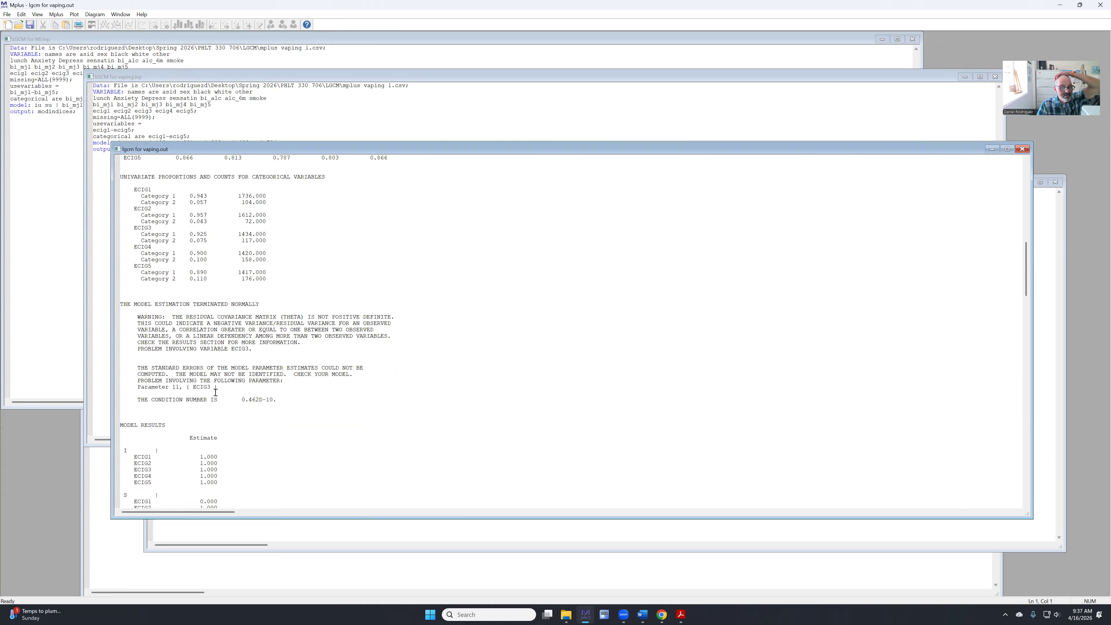
scroll(240, 422, down, 6)
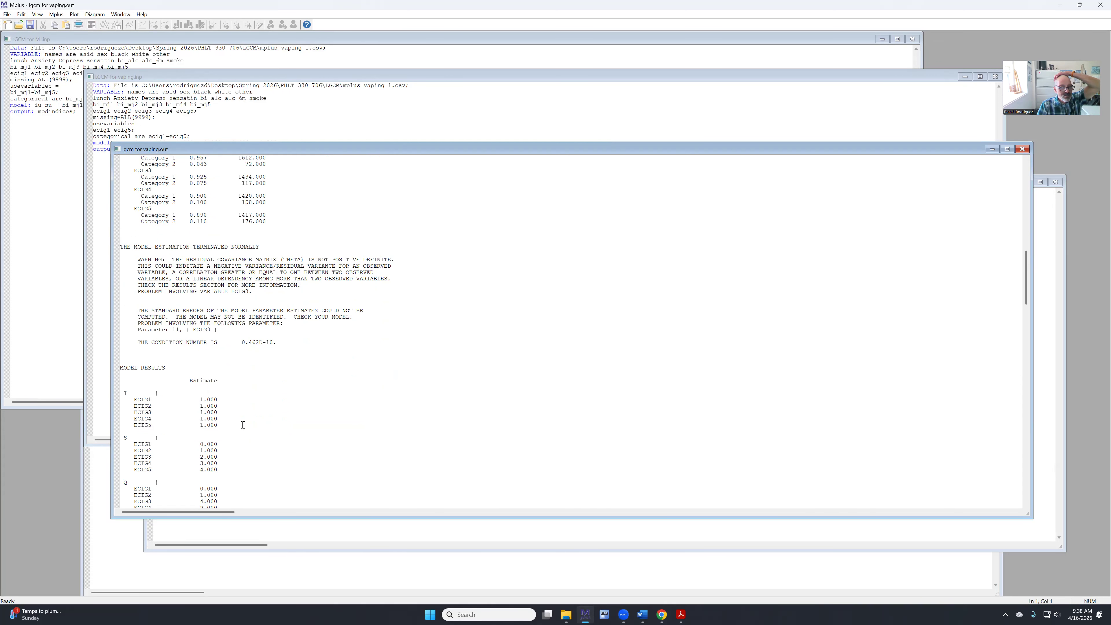
scroll(242, 424, down, 13)
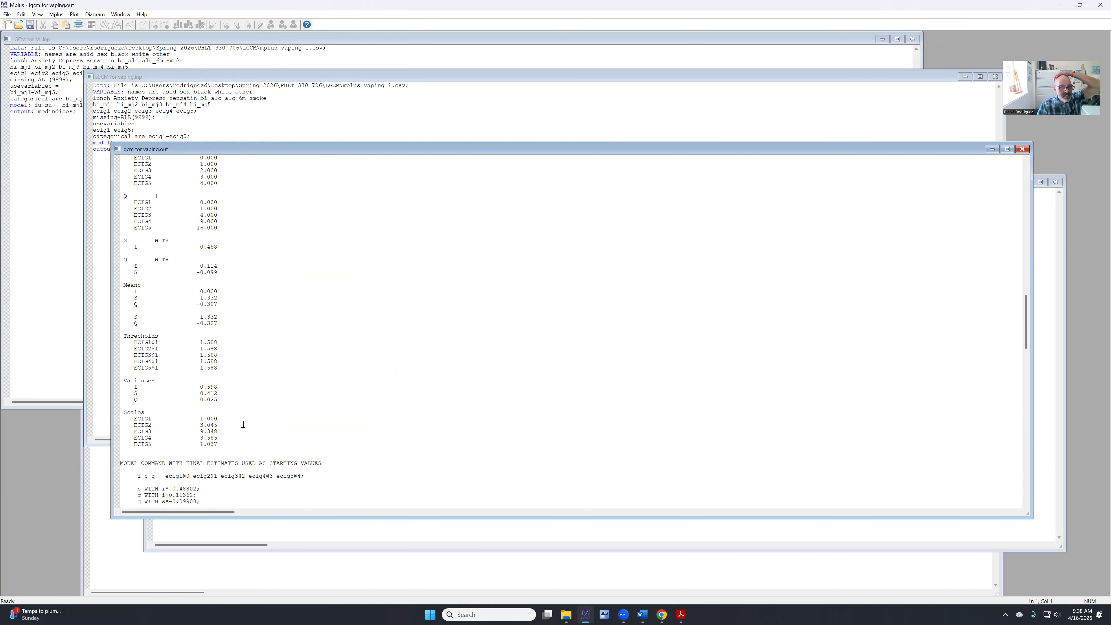
Check the quadratic model's means, variances, scales and final-estimate starting values, and return to its estimation warnings.
scroll(243, 425, down, 4)
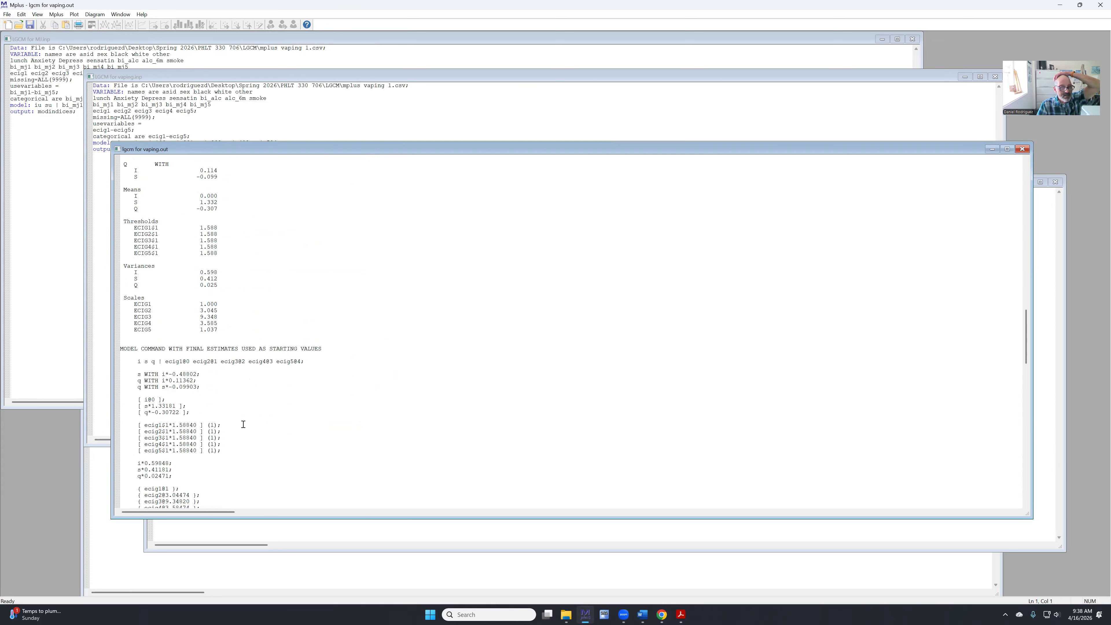
scroll(243, 424, up, 16)
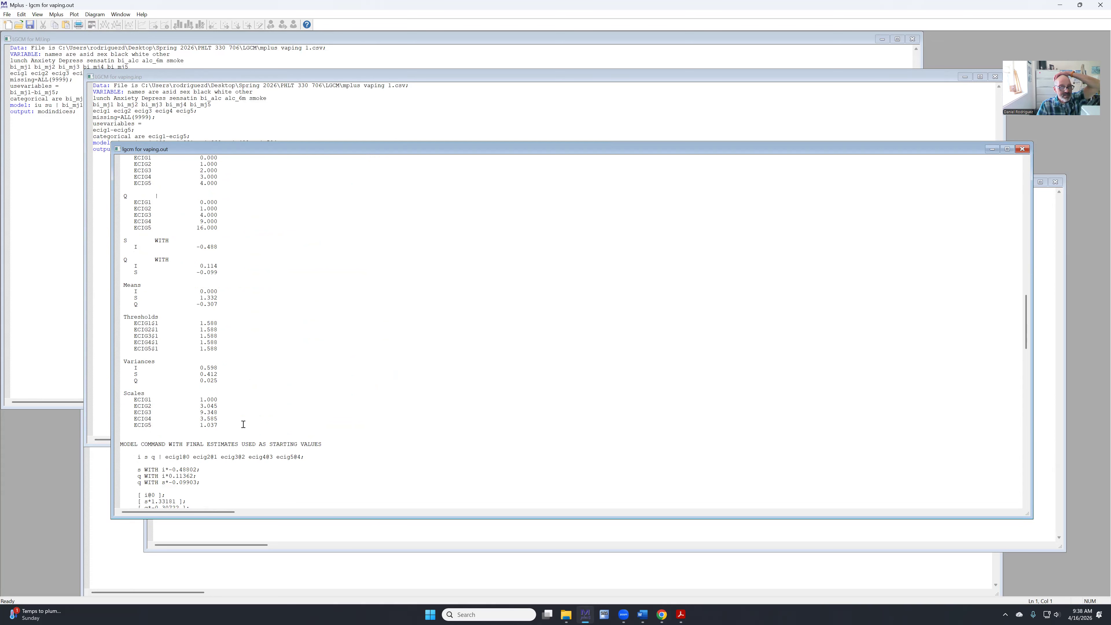
scroll(243, 424, up, 4)
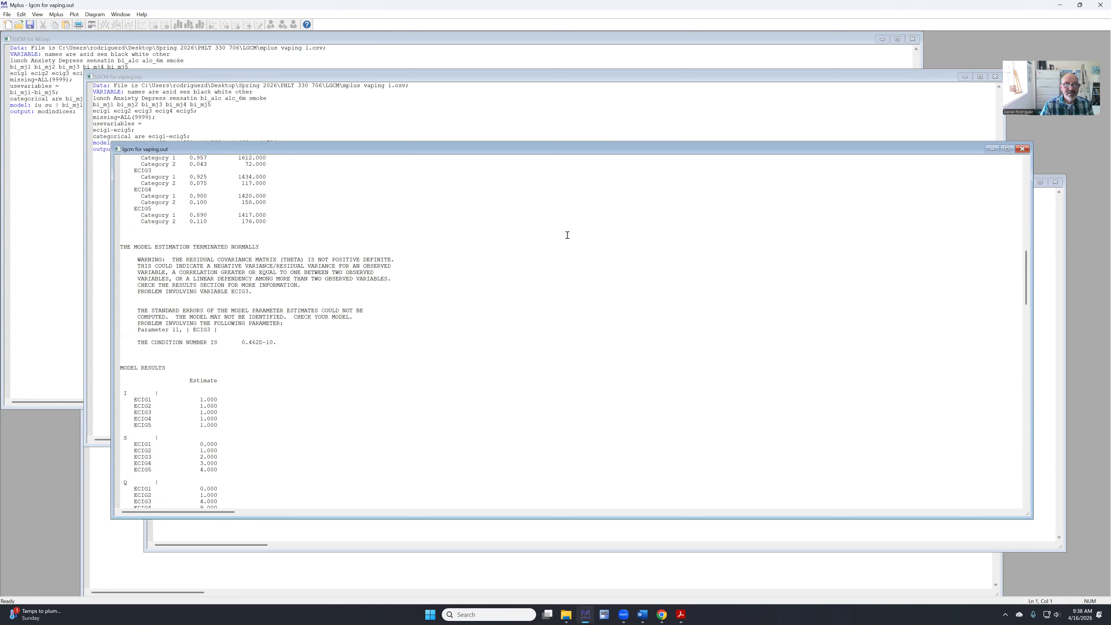
Close the output, add "analysis: parameterization=theta;" after the categorical statement in the vaping input, and save and run it.
click(1020, 150)
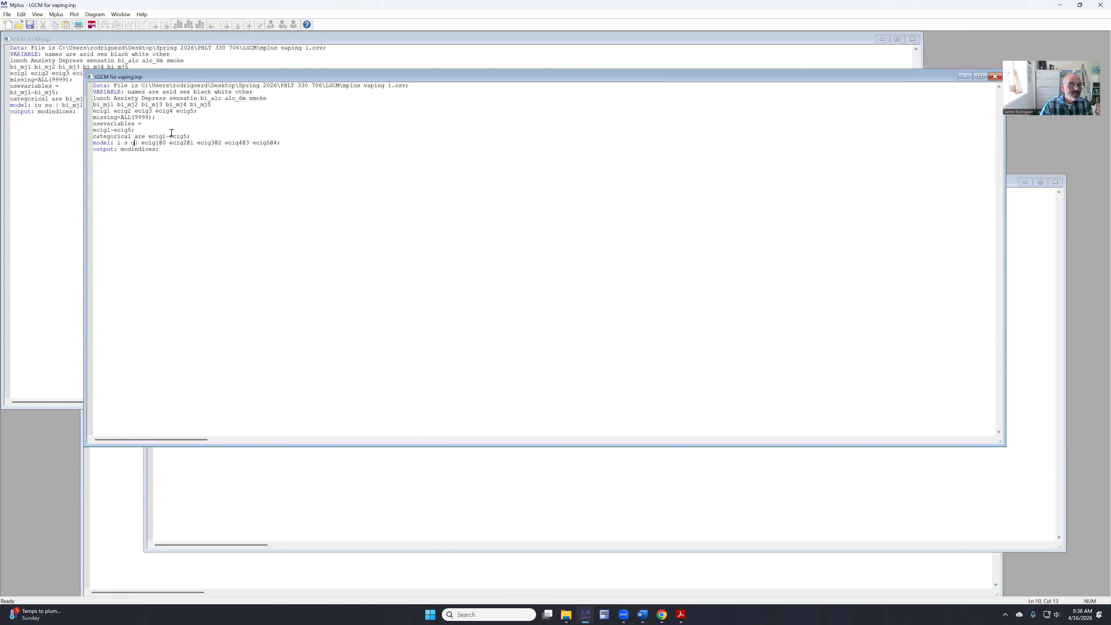
click(191, 136)
key(Return)
text(a)
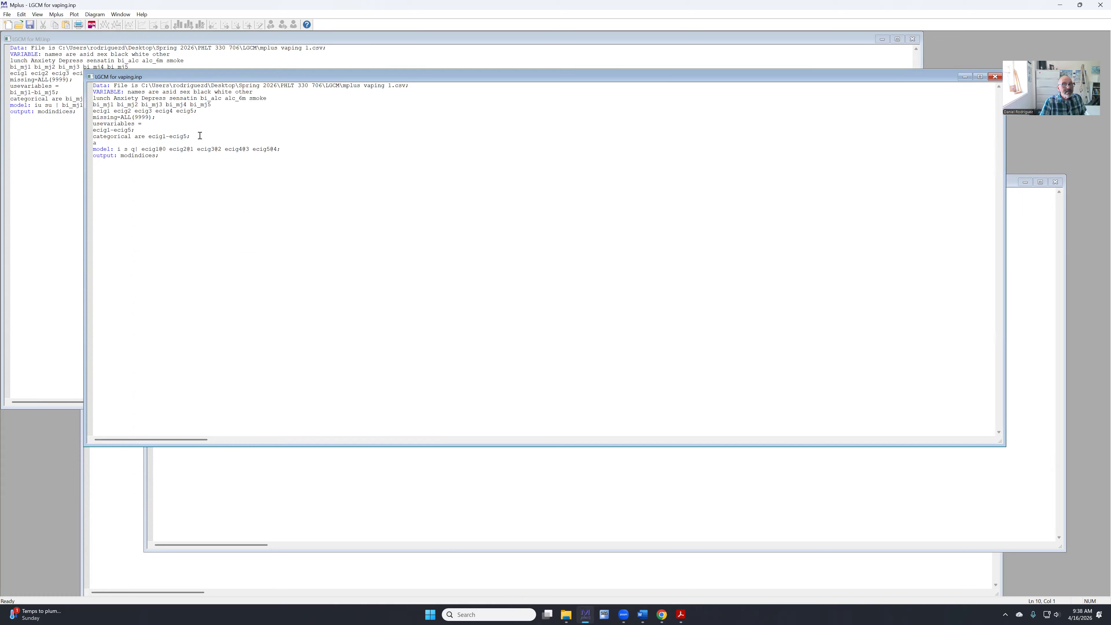
text(nalysis: parameterization=theta;)
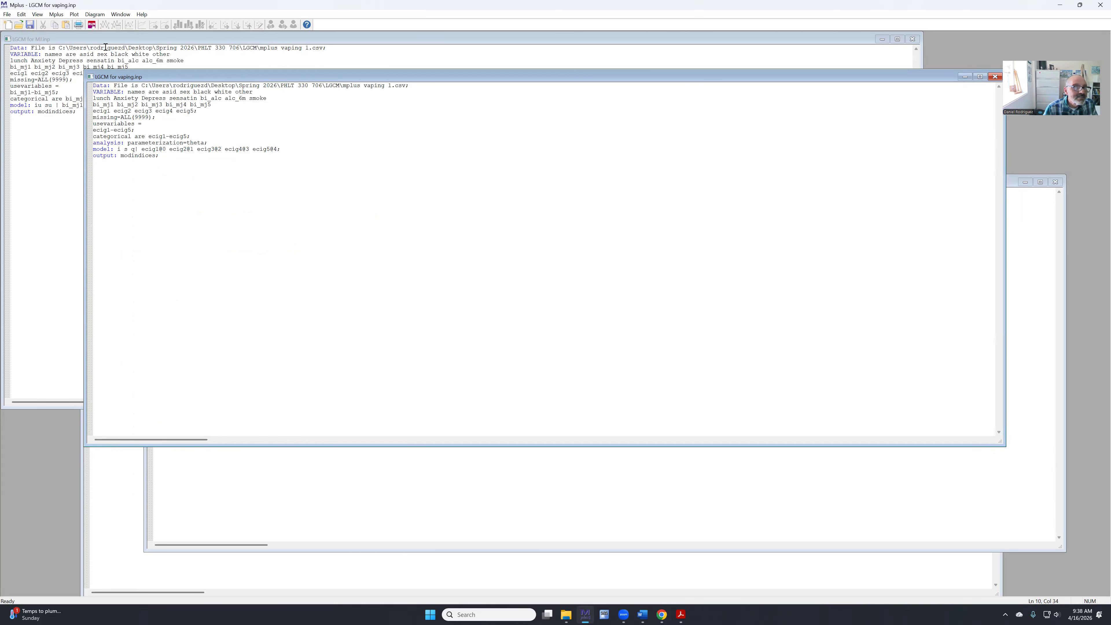
click(92, 26)
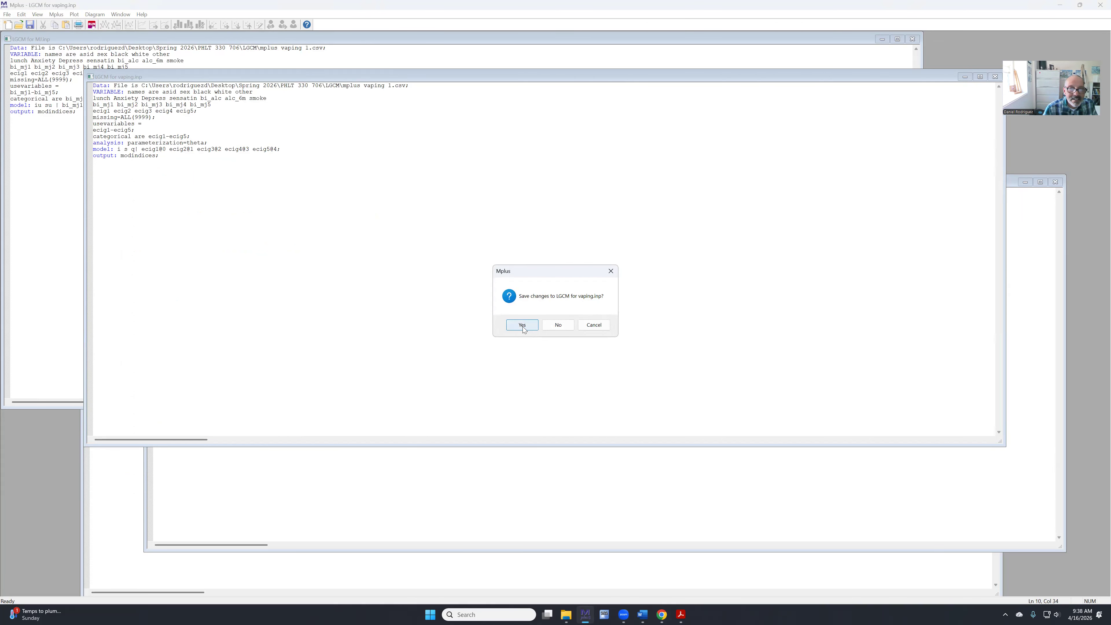
click(523, 326)
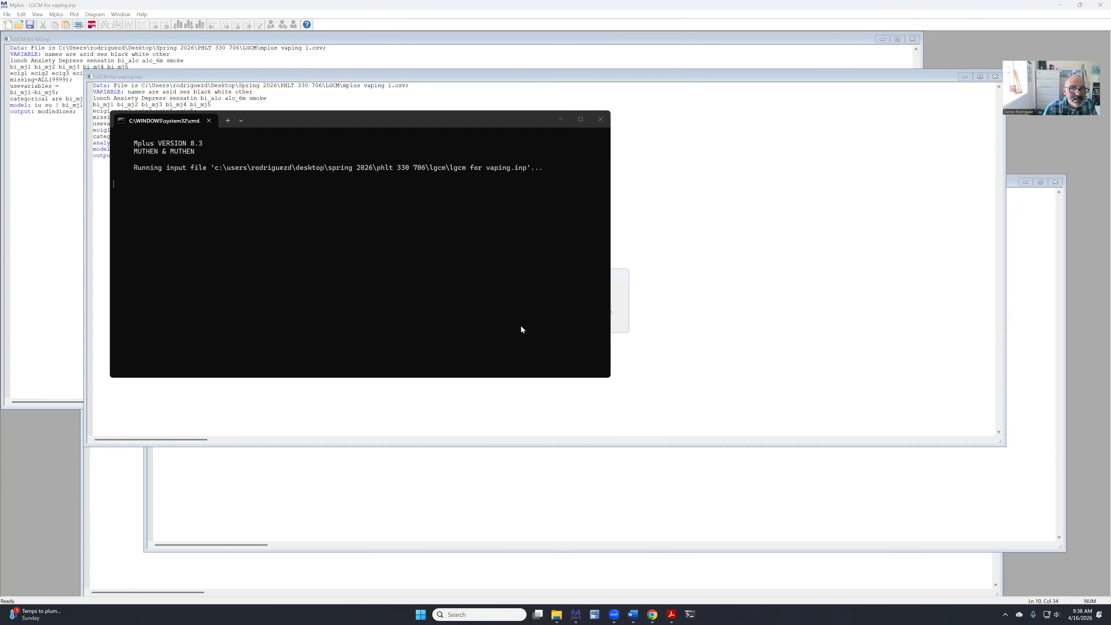
Review the theta-parameterized model's estimation warning and fit information, including chi-square, RMSEA, CFI/TLI and SRMR.
scroll(533, 328, down, 15)
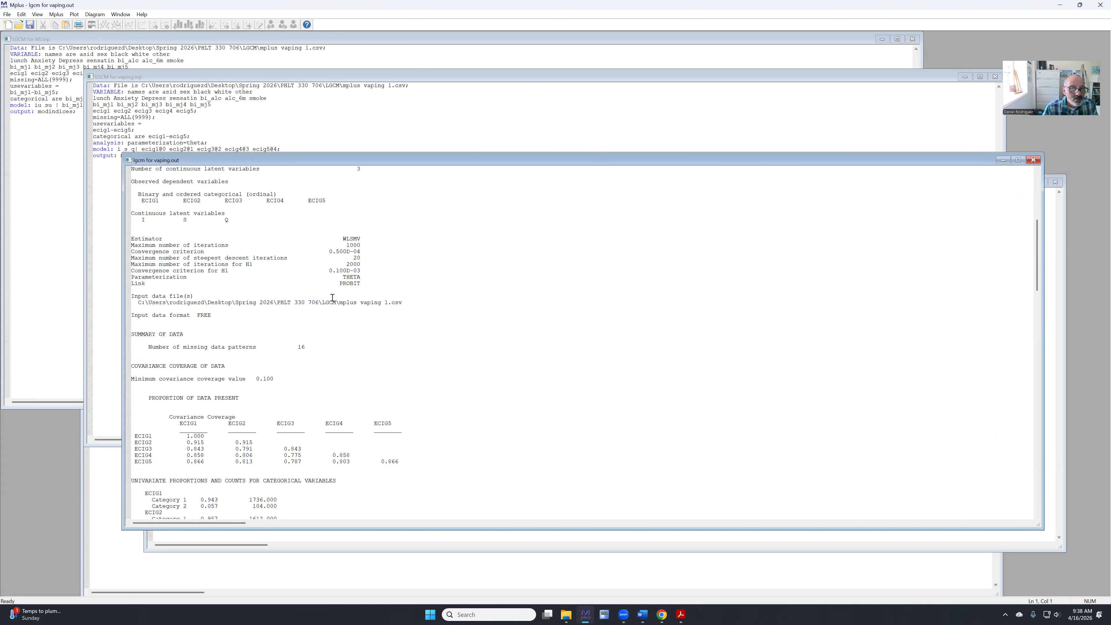
scroll(332, 297, down, 12)
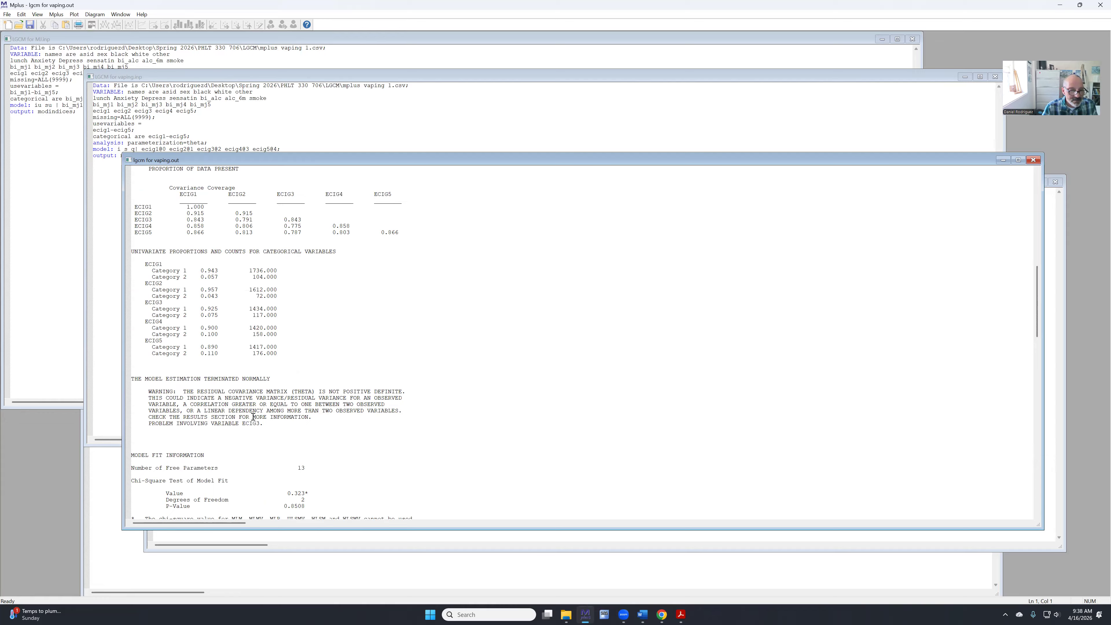
scroll(263, 426, down, 3)
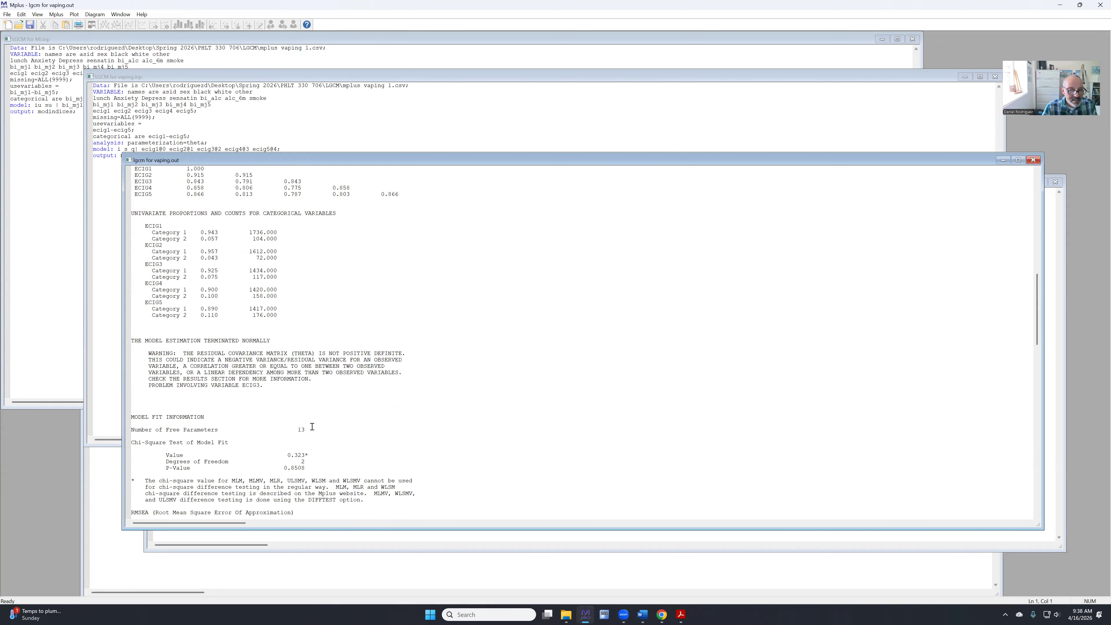
scroll(326, 426, down, 5)
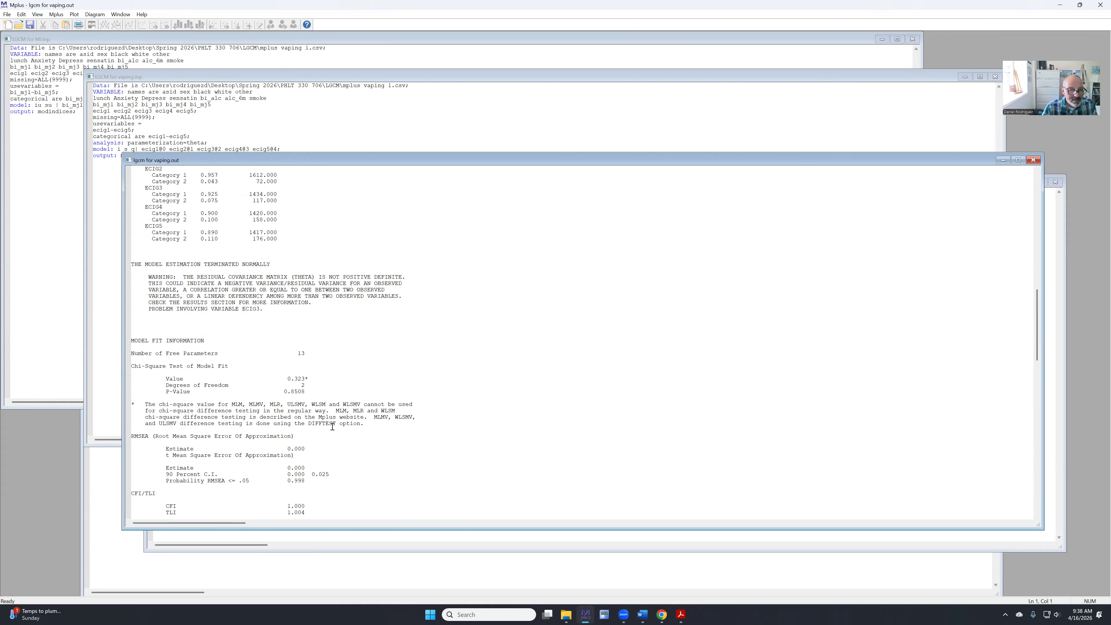
scroll(335, 427, down, 1)
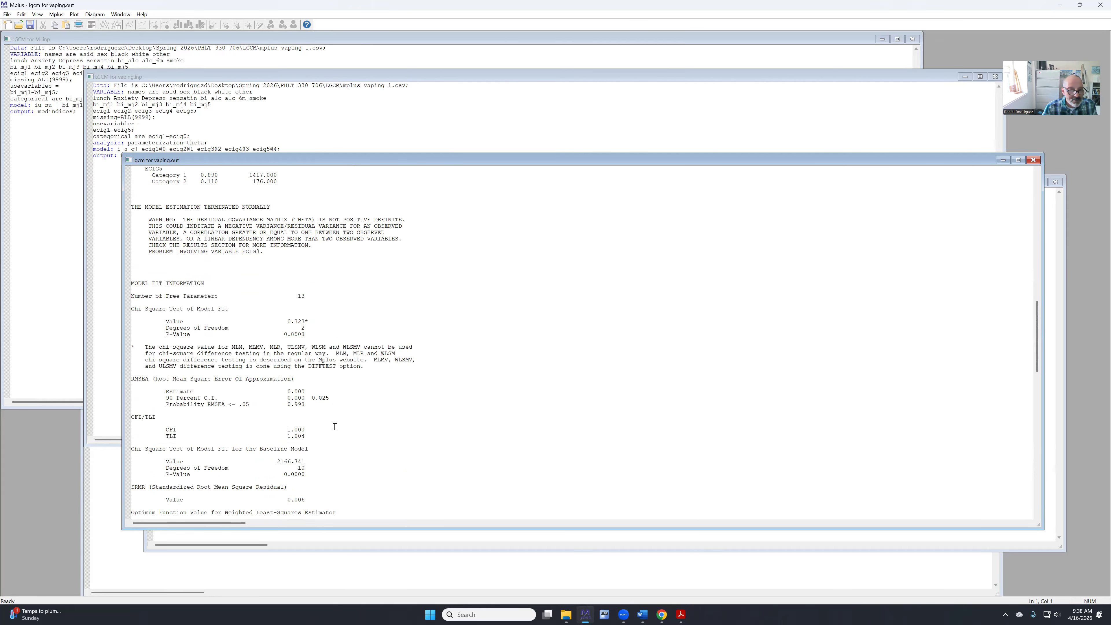
scroll(336, 393, down, 7)
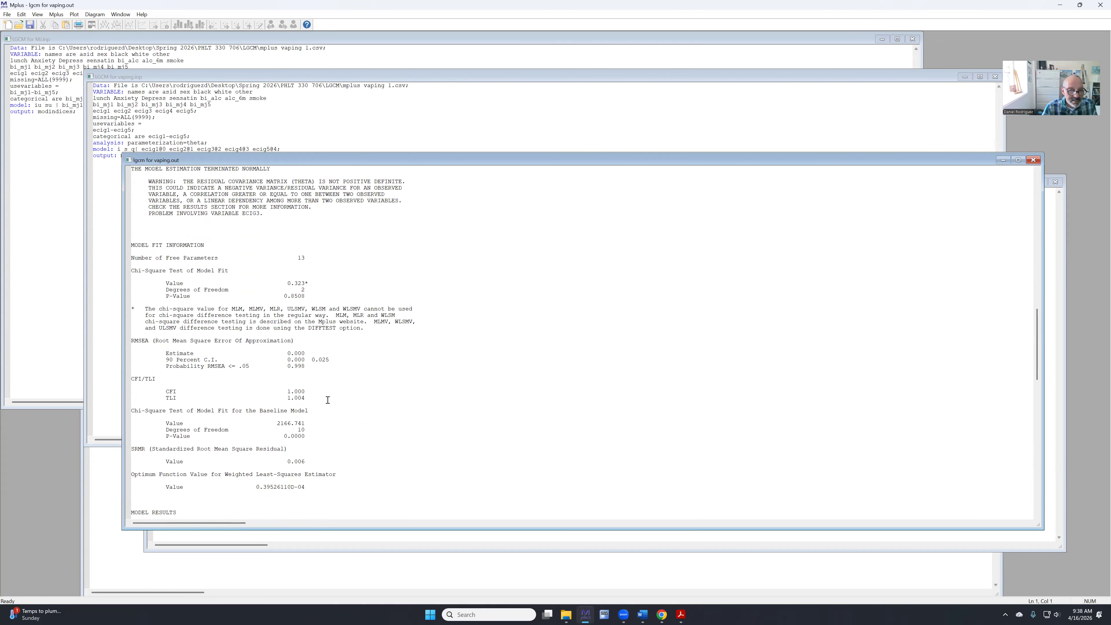
scroll(331, 399, down, 3)
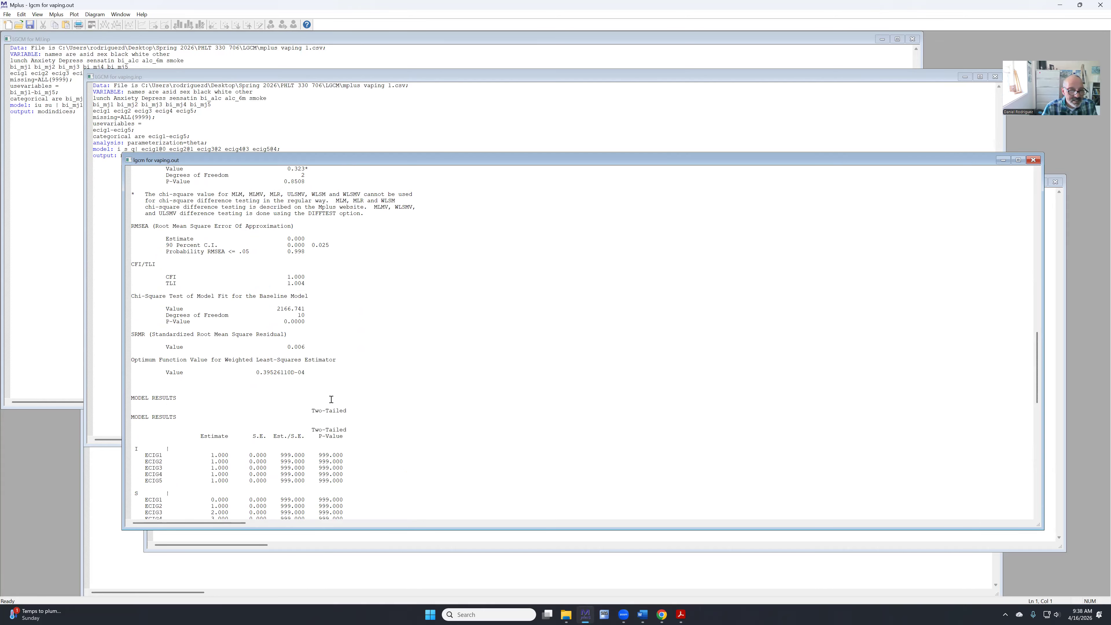
scroll(331, 399, up, 7)
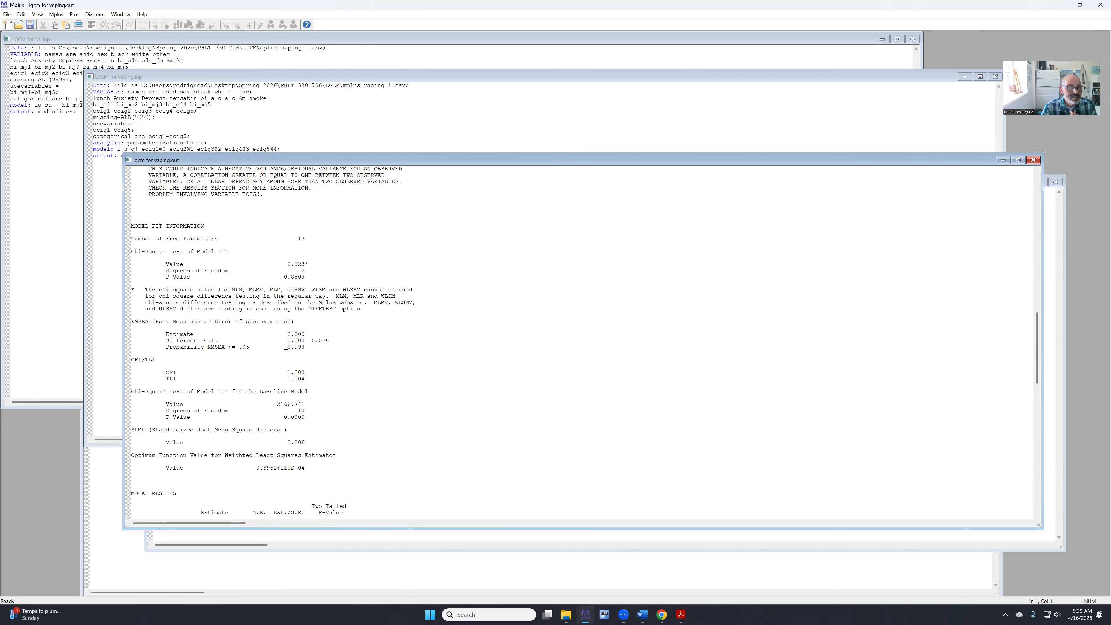
scroll(235, 271, up, 4)
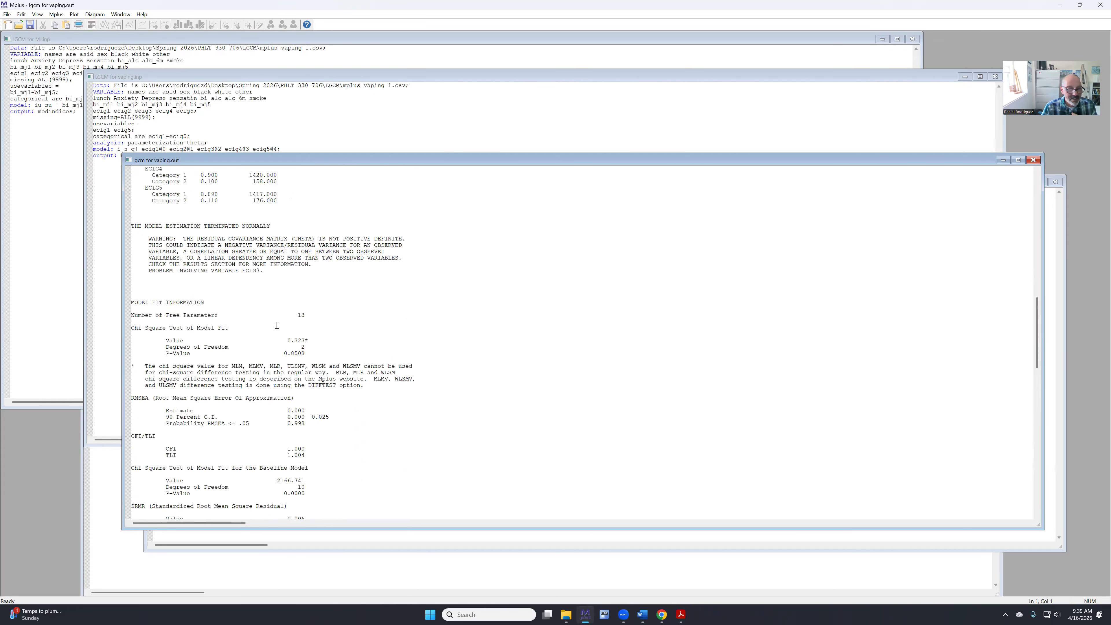
Examine the theta-parameterized model's growth factor means, variances and residual variances, highlighting the p-value of the ECIG3 residual variance.
scroll(277, 325, down, 18)
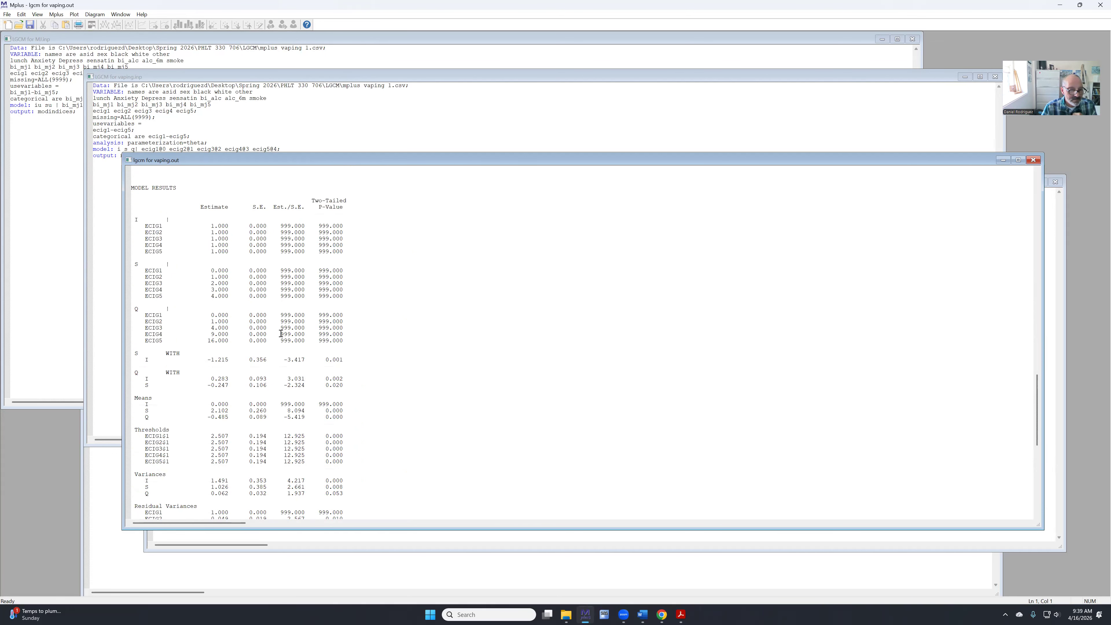
scroll(281, 334, down, 8)
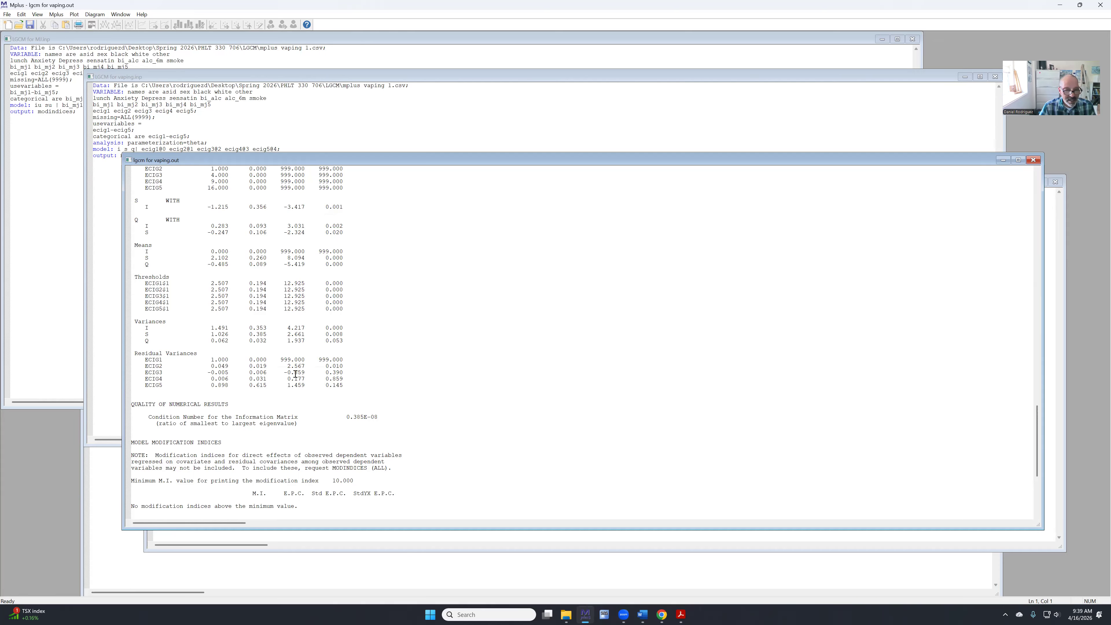
drag(325, 372, 353, 377)
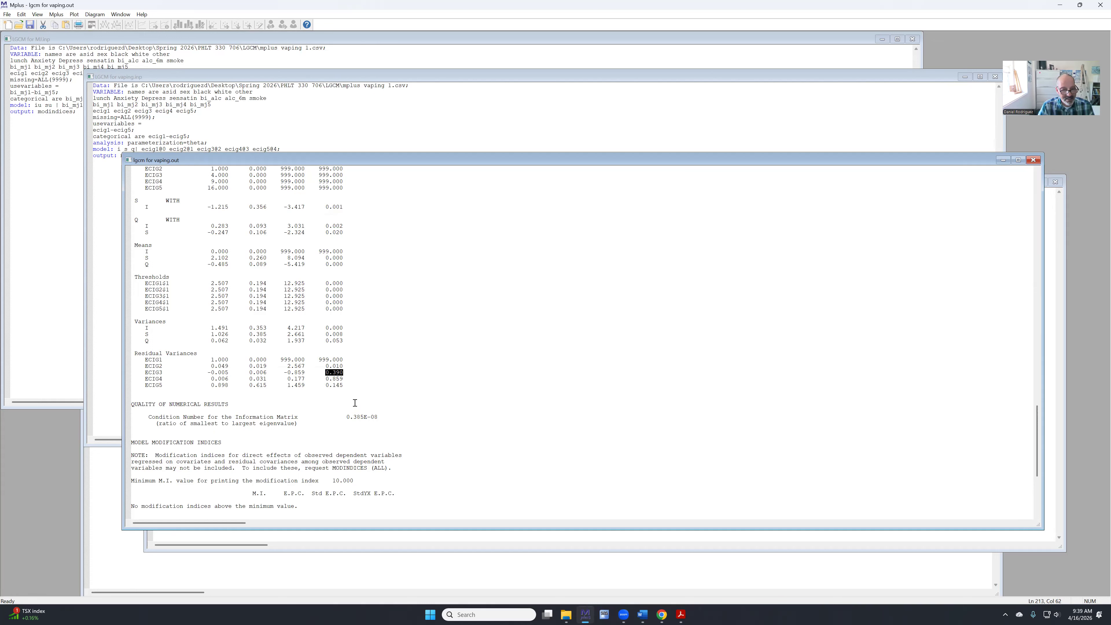
scroll(355, 403, down, 1)
scroll(355, 403, up, 2)
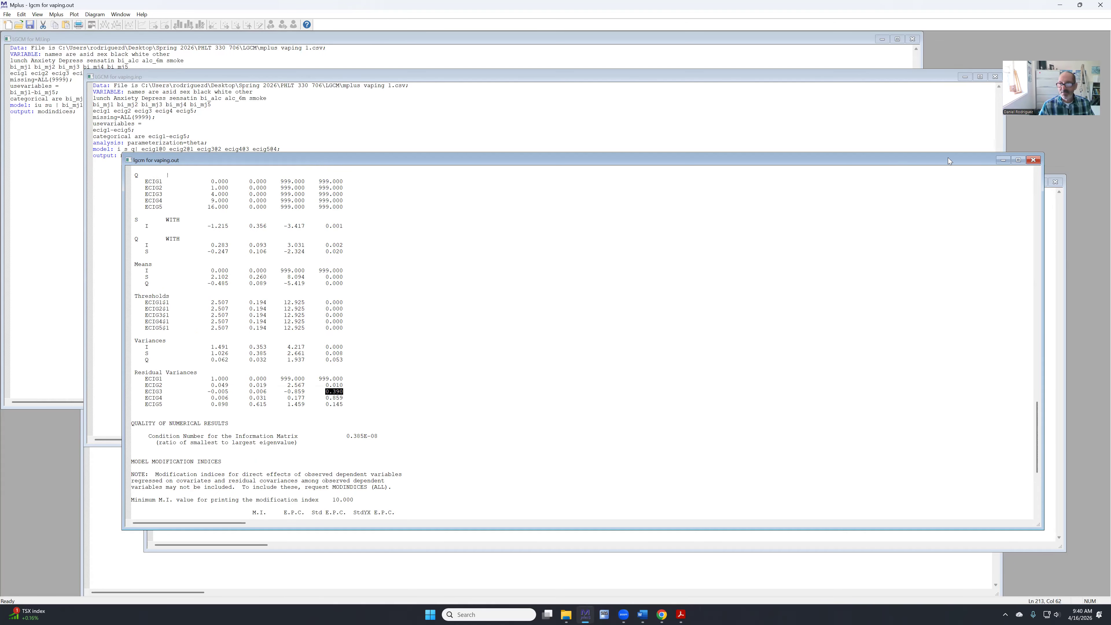
Close the output, fix the ECIG3 residual variance at zero by adding "ecig3@0;" below the model statement, and save and run the input.
click(1030, 161)
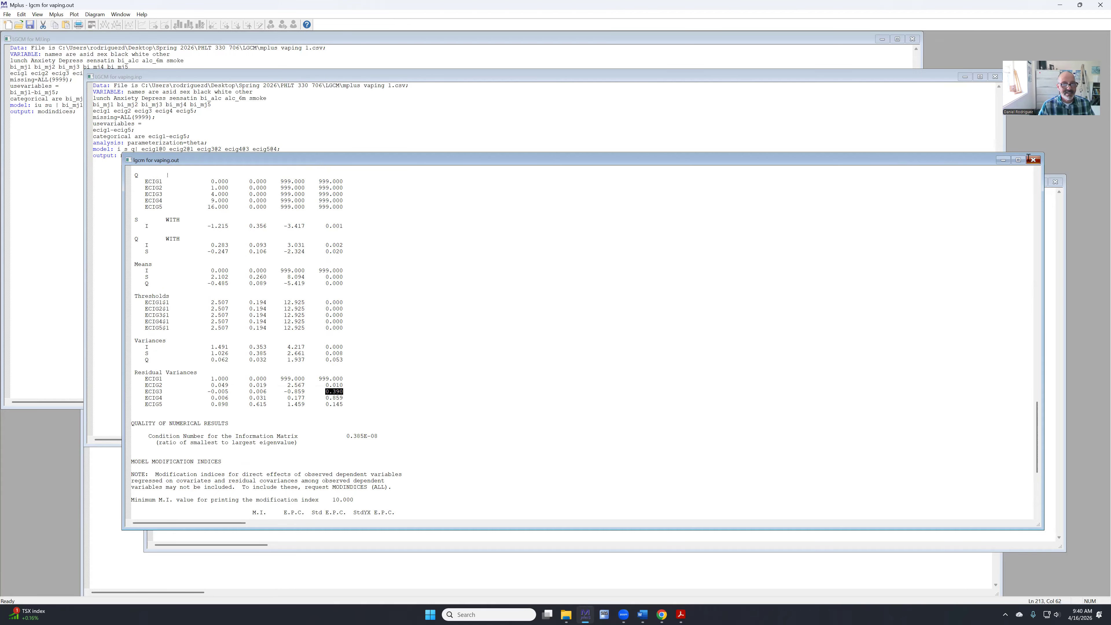
click(296, 151)
key(Return)
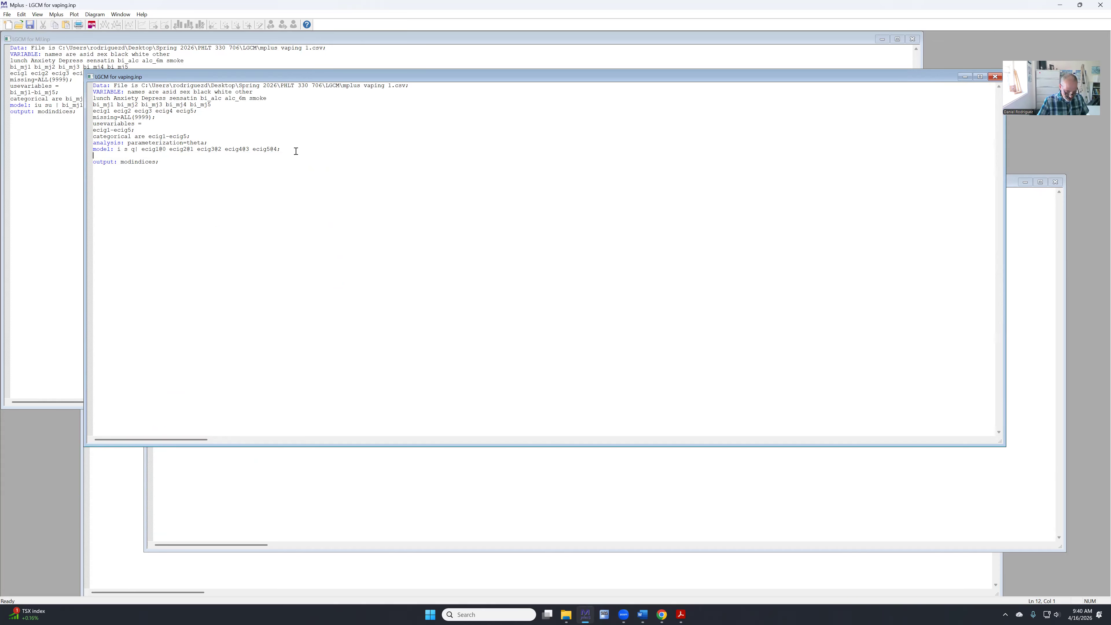
text(ecig3)
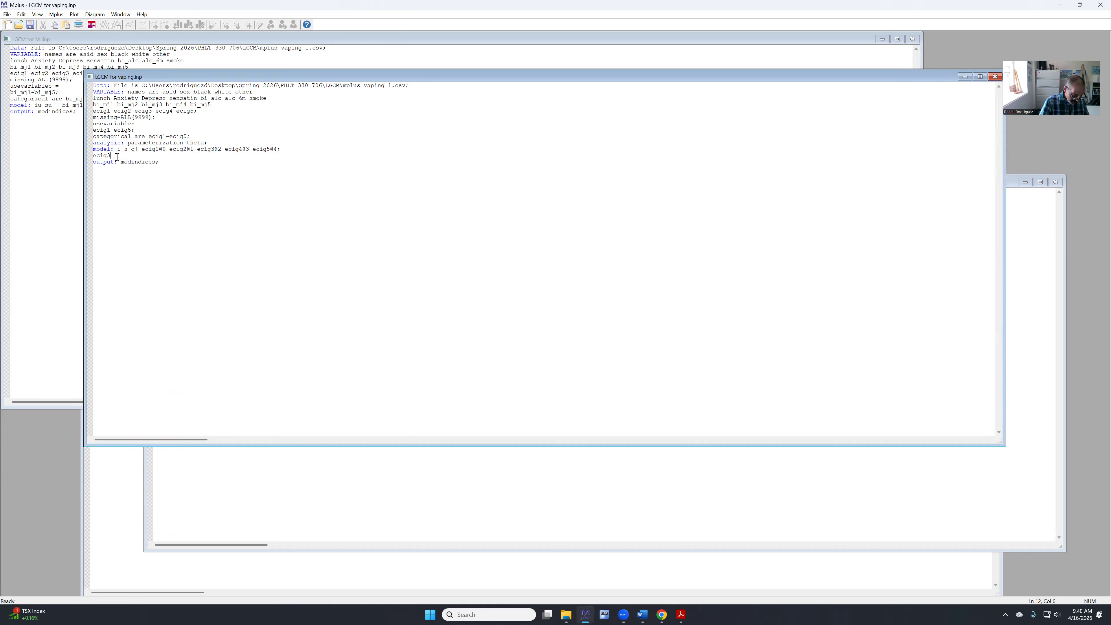
text(@0;)
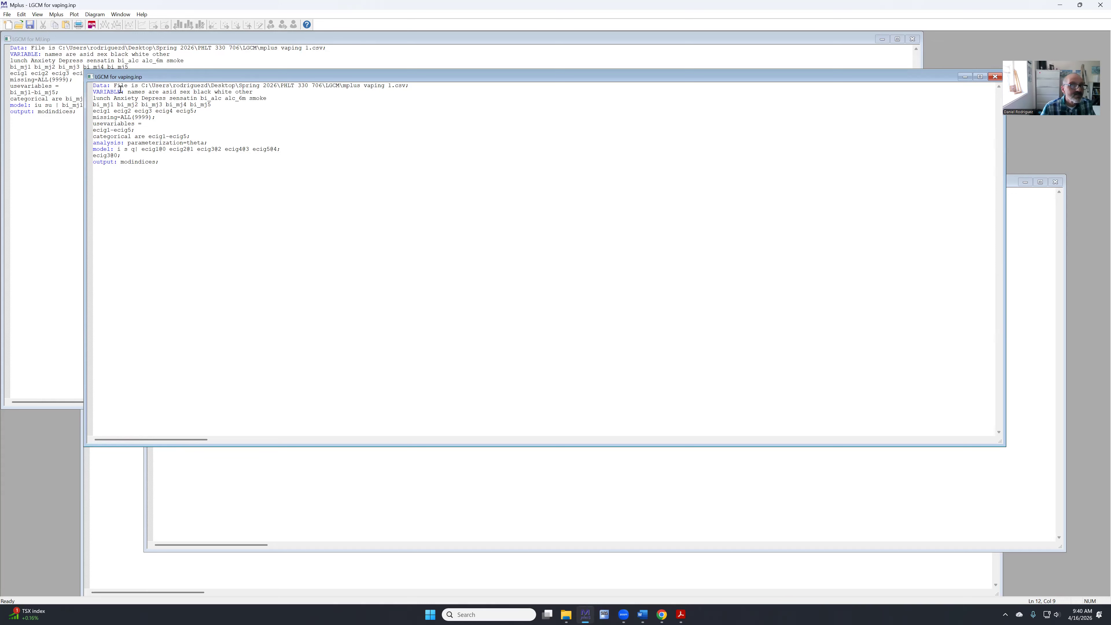
click(92, 24)
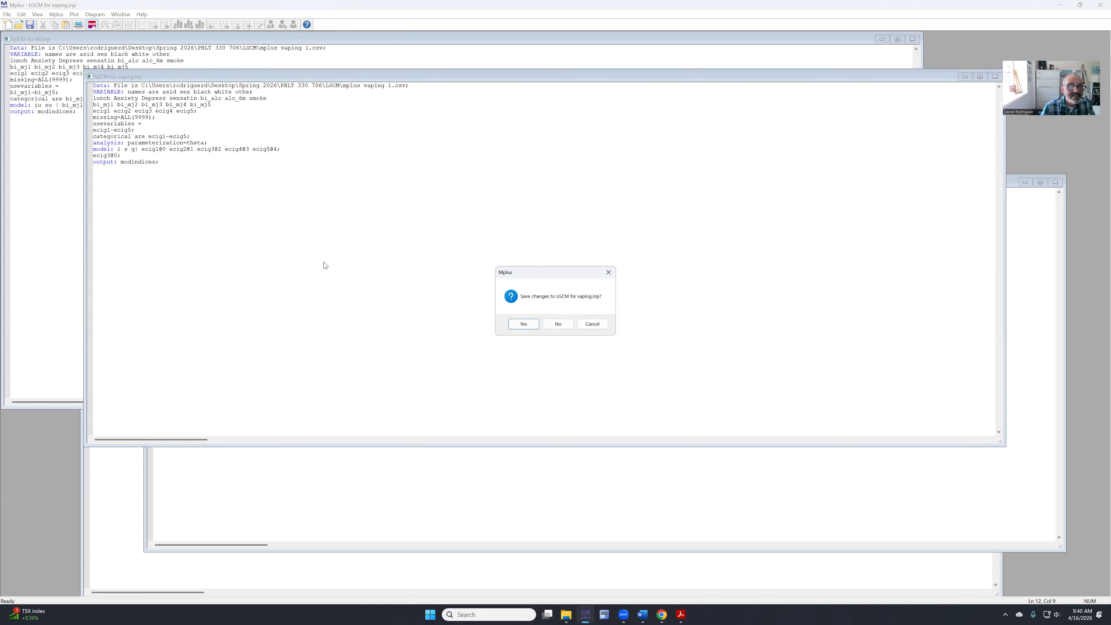
click(520, 324)
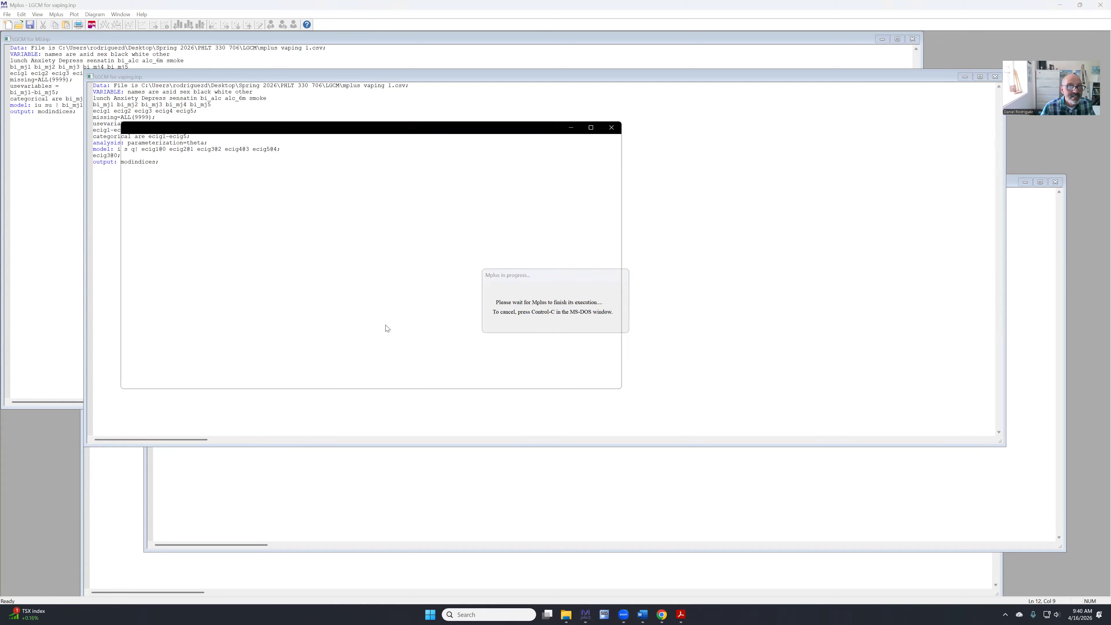
Review the estimation warning and fit information of the model with the ECIG3 residual variance fixed at zero.
scroll(387, 322, down, 20)
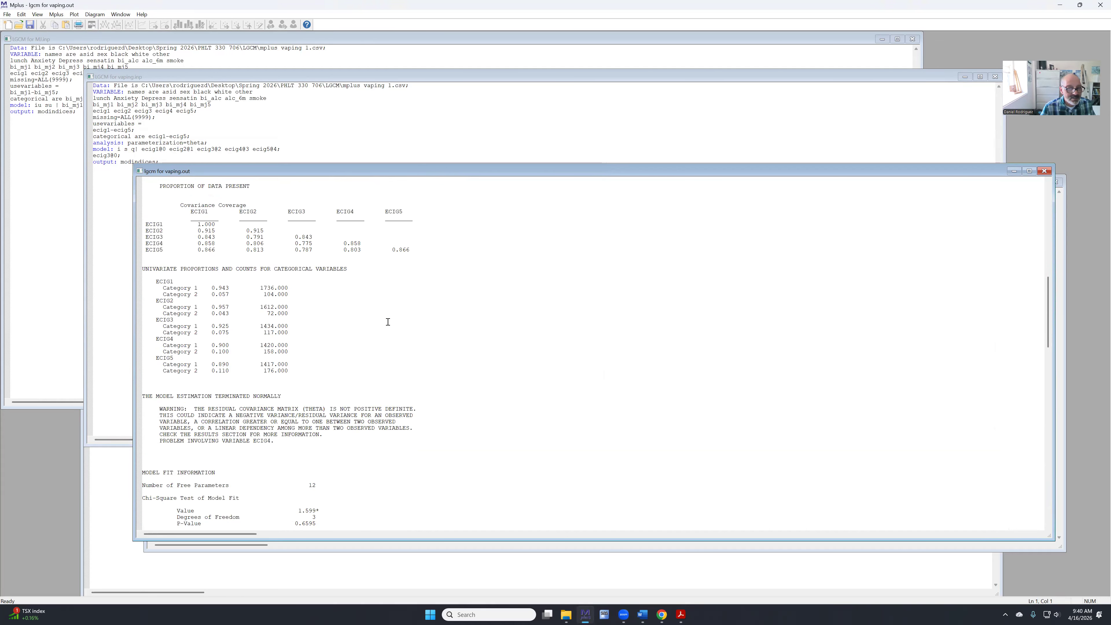
scroll(388, 322, down, 4)
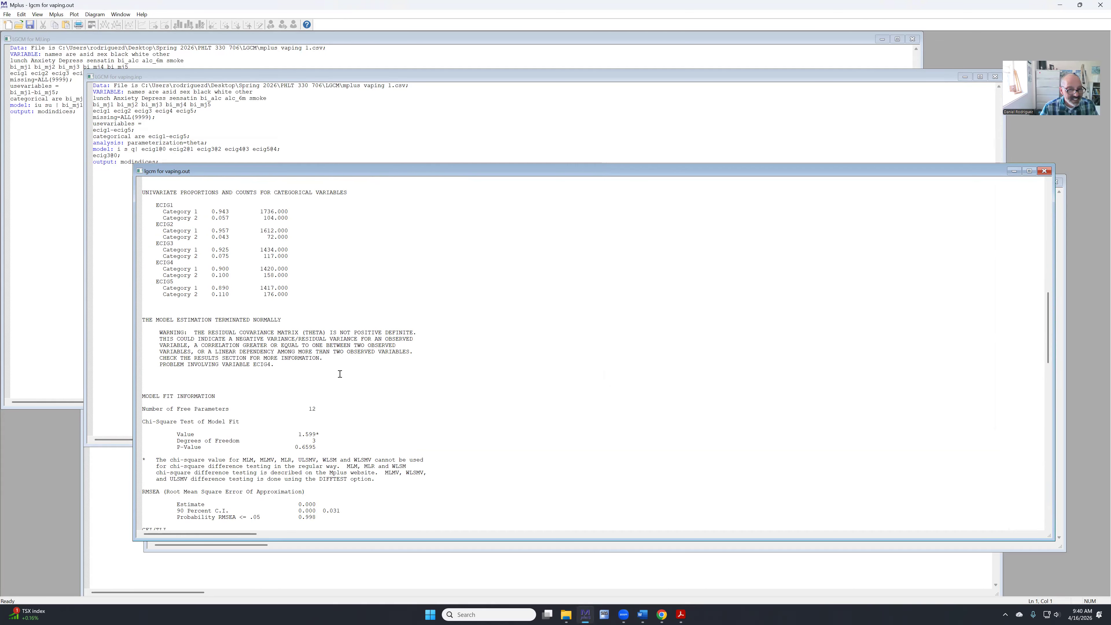
scroll(338, 374, down, 2)
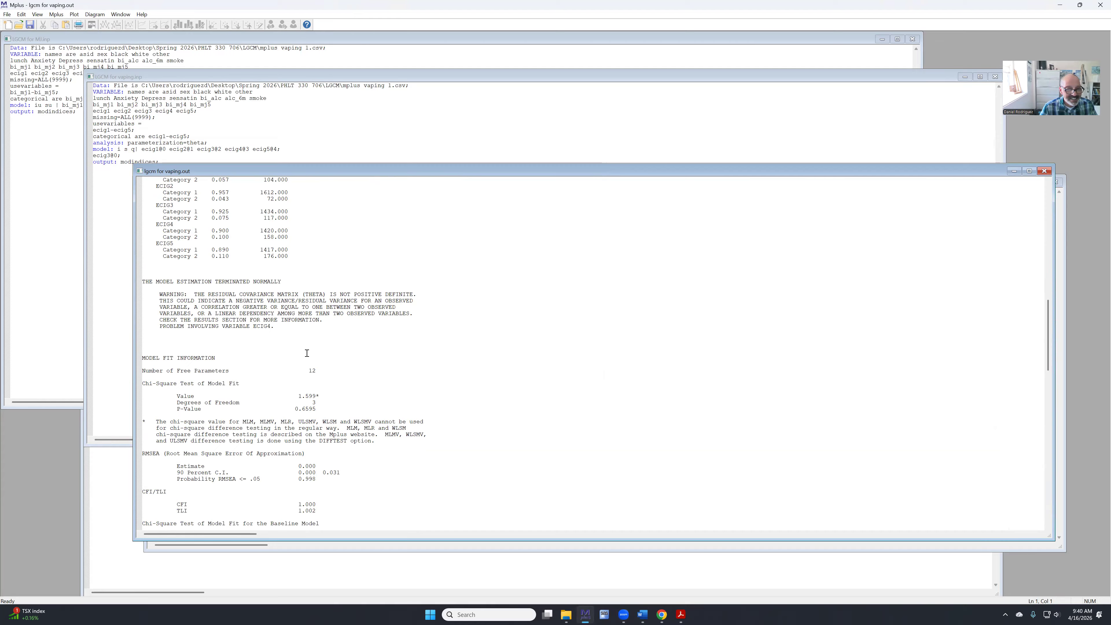
scroll(250, 331, down, 3)
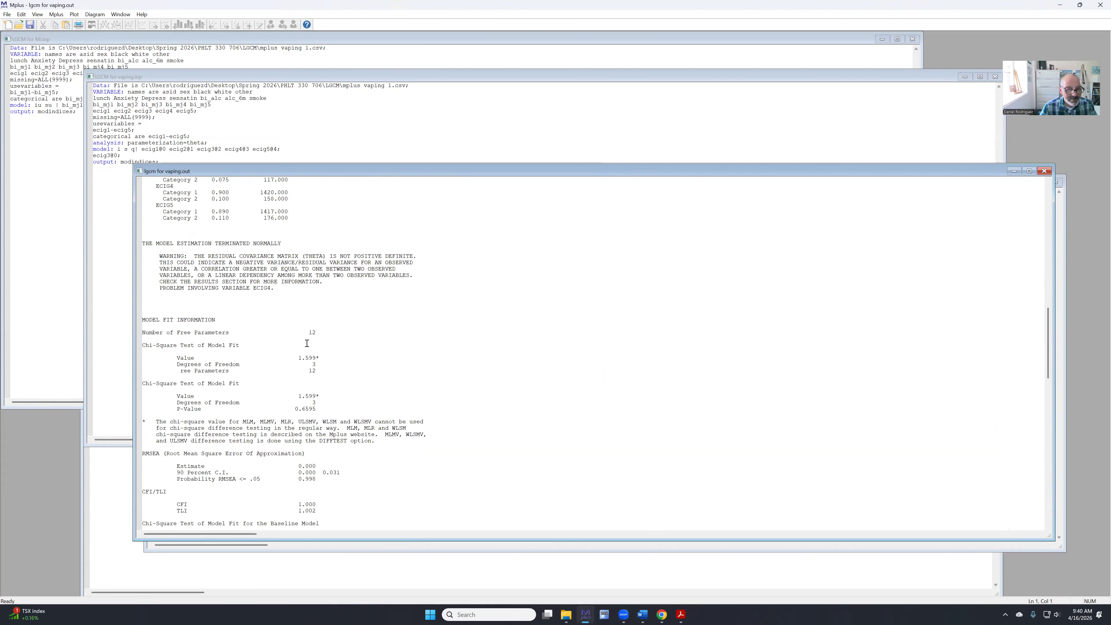
Examine the constrained model's growth factor covariances, means and variances, and the residual variances of the vaping measures.
scroll(323, 343, down, 14)
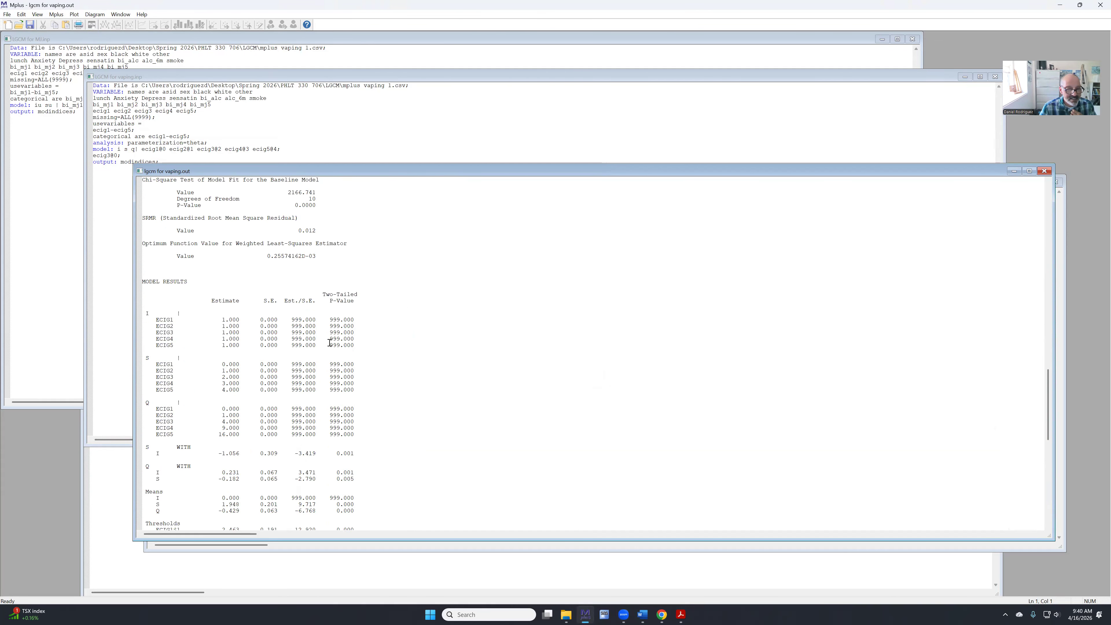
scroll(329, 343, down, 8)
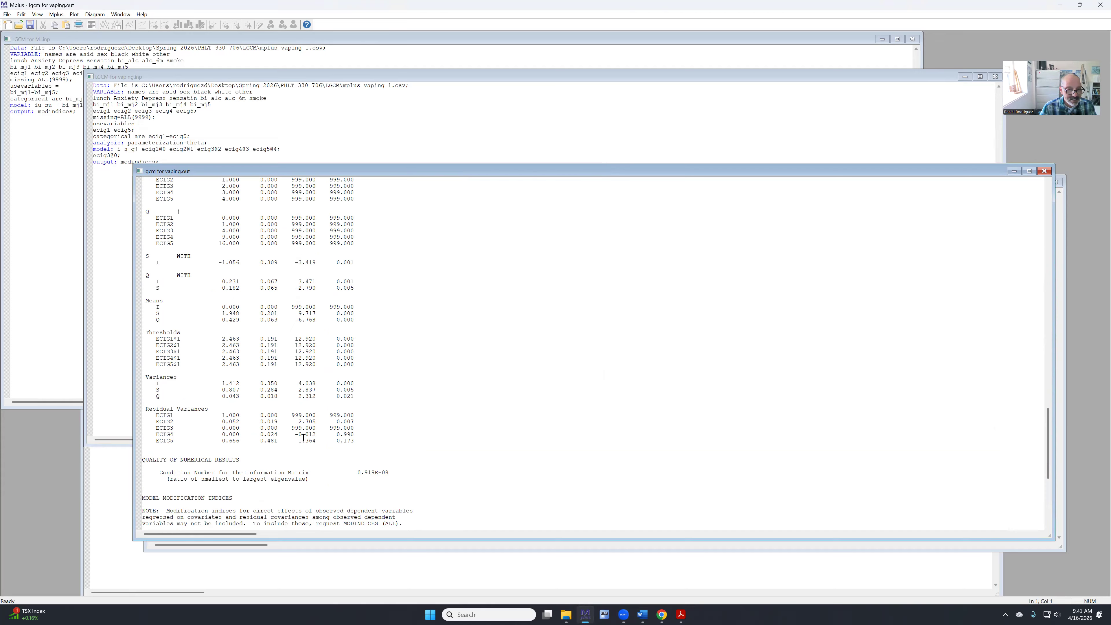
scroll(306, 437, up, 5)
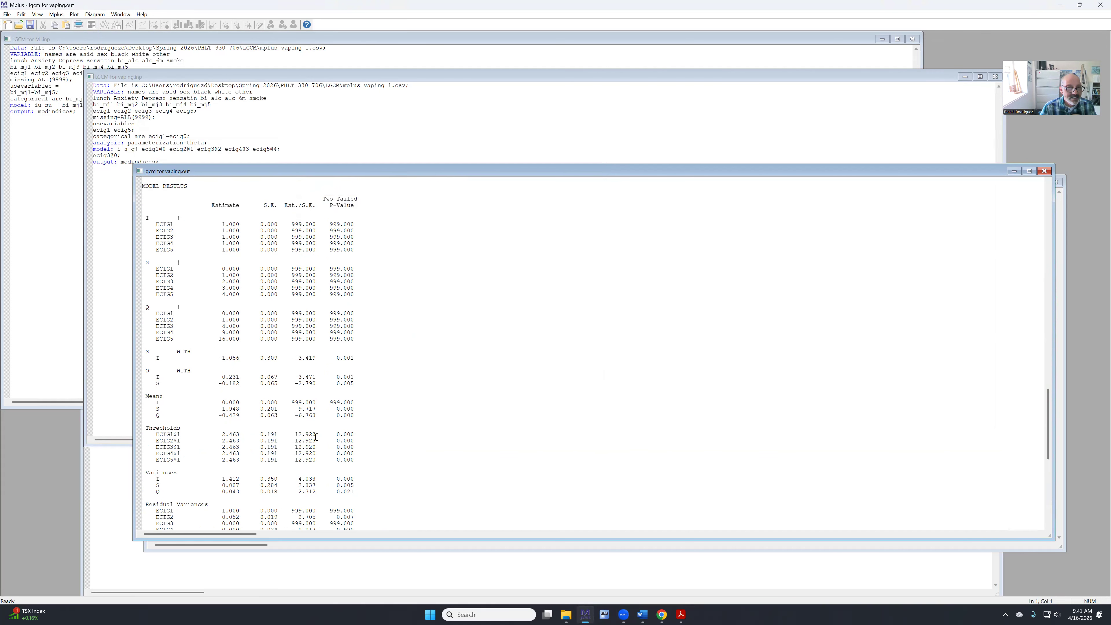
scroll(316, 437, down, 3)
scroll(316, 437, down, 1)
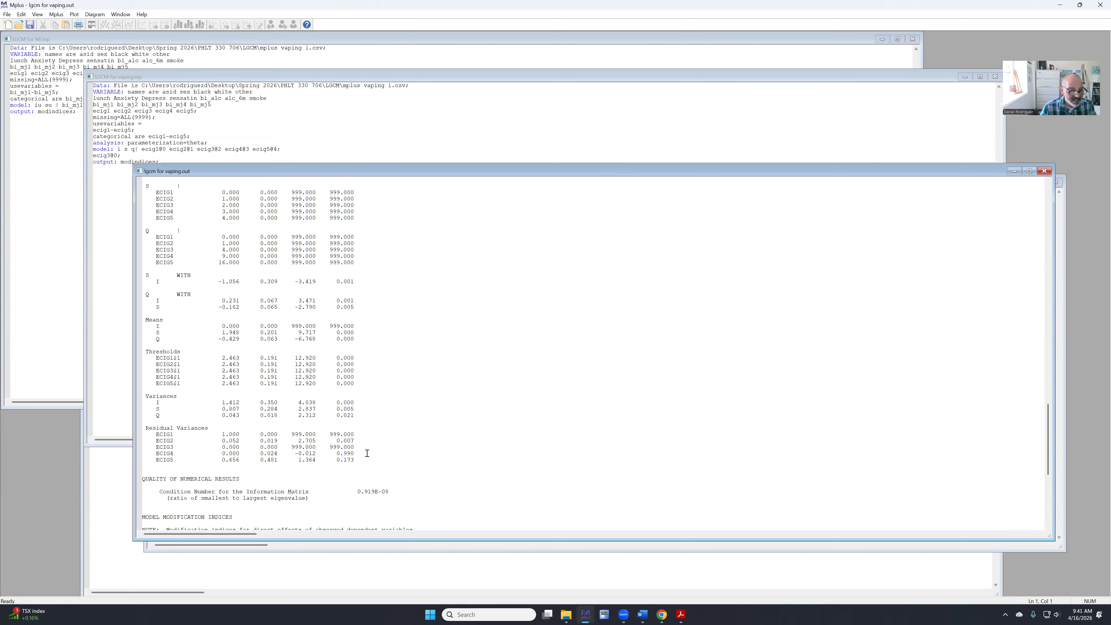
Fix the ECIG4 residual variance at zero by adding "ecig4@0;" after "ecig3@0;" in the vaping input, and save and run it.
scroll(265, 199, up, 3)
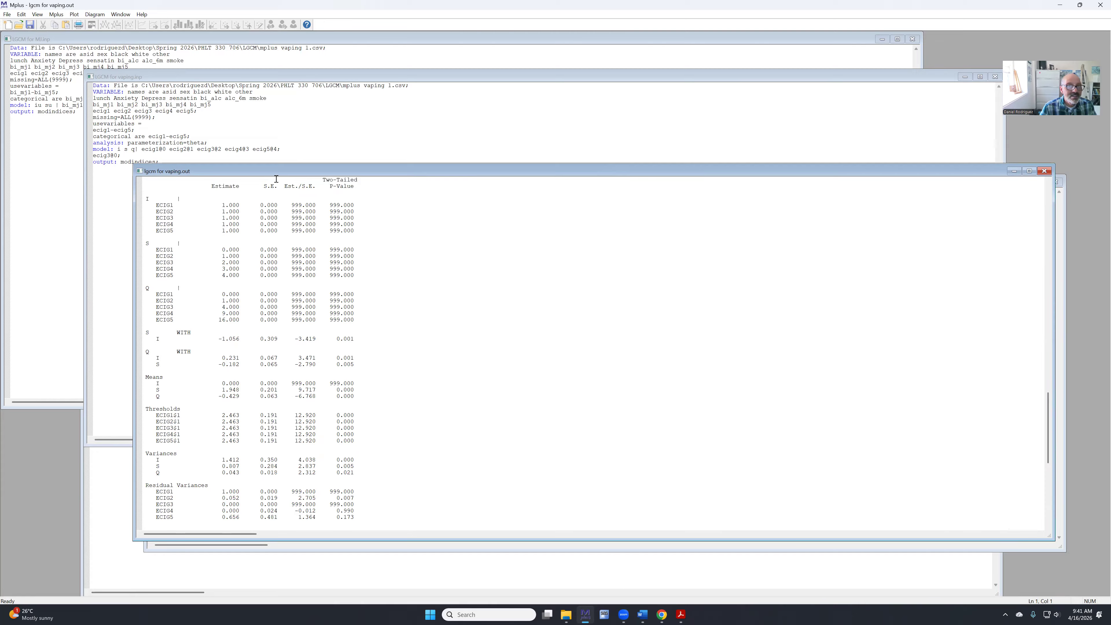
click(284, 163)
click(149, 156)
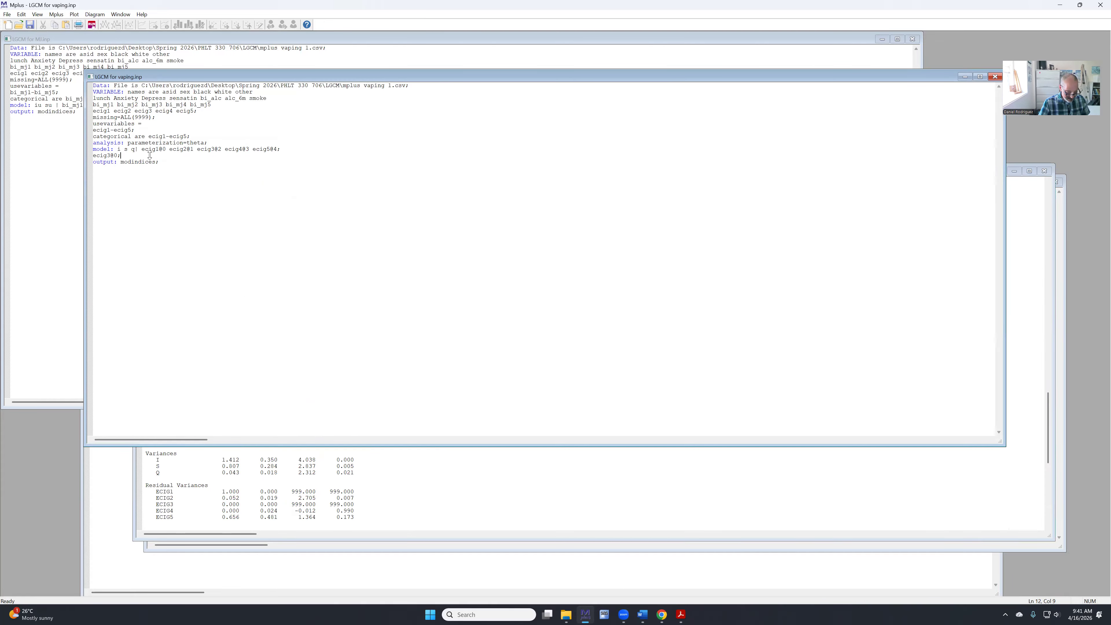
text(ecig4)
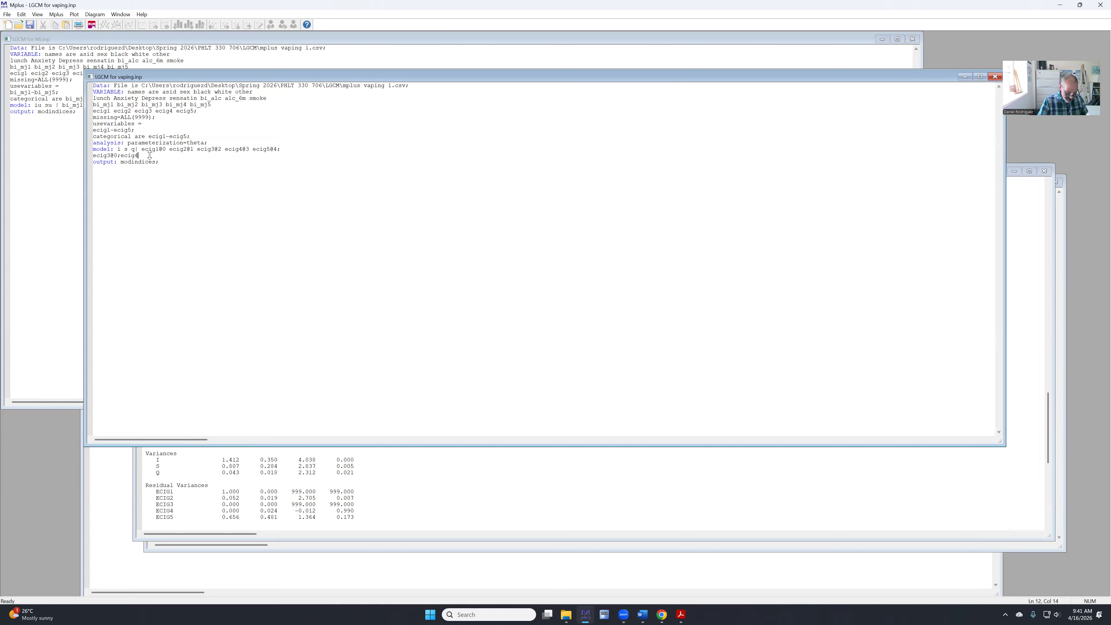
text(@0;)
click(91, 25)
click(521, 323)
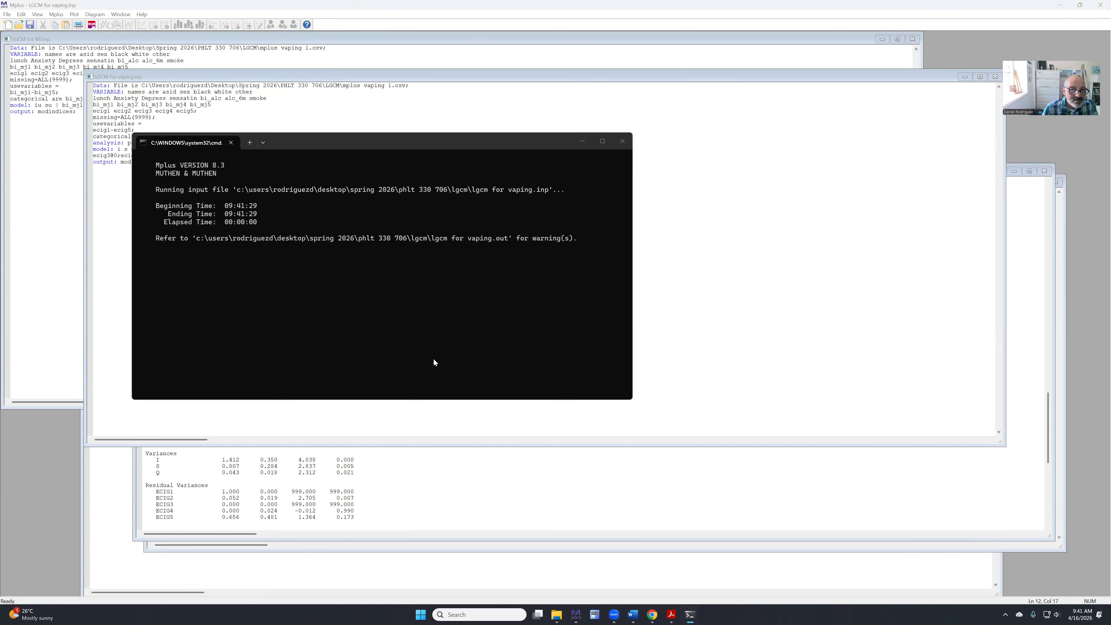
Review the fit information and growth factor estimates of the model with ECIG3 and ECIG4 residual variances fixed at zero.
scroll(434, 358, down, 13)
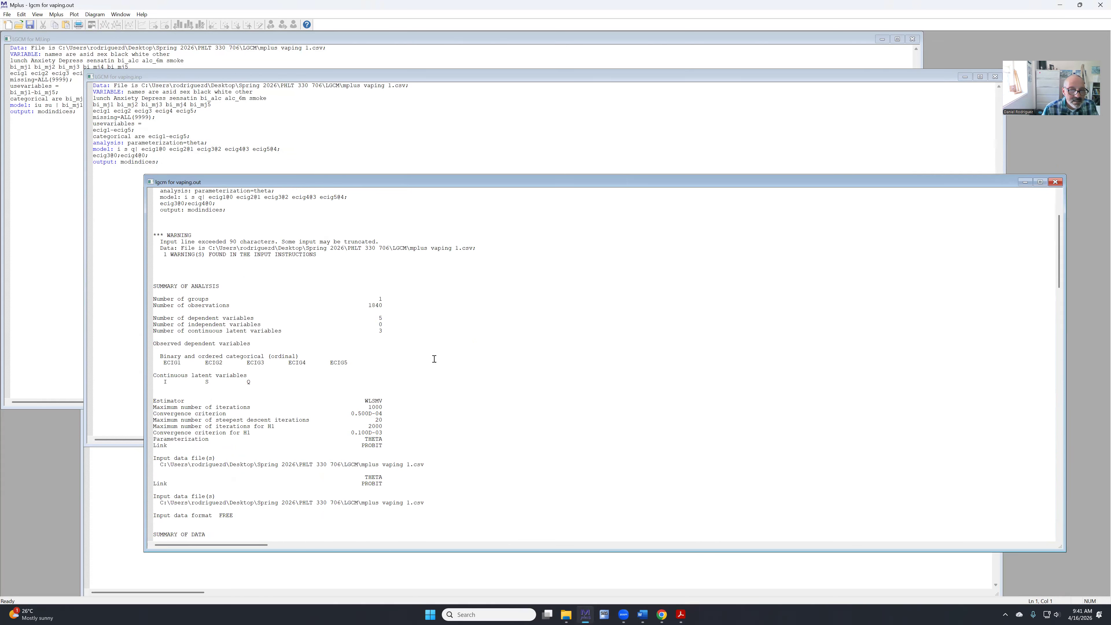
scroll(434, 358, down, 14)
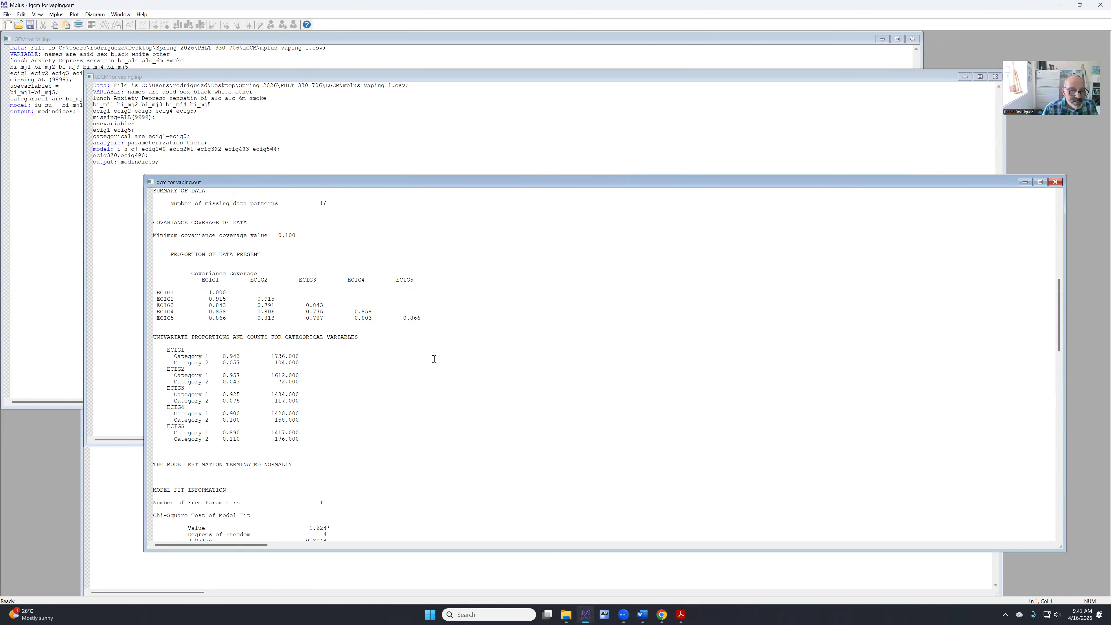
scroll(434, 359, down, 6)
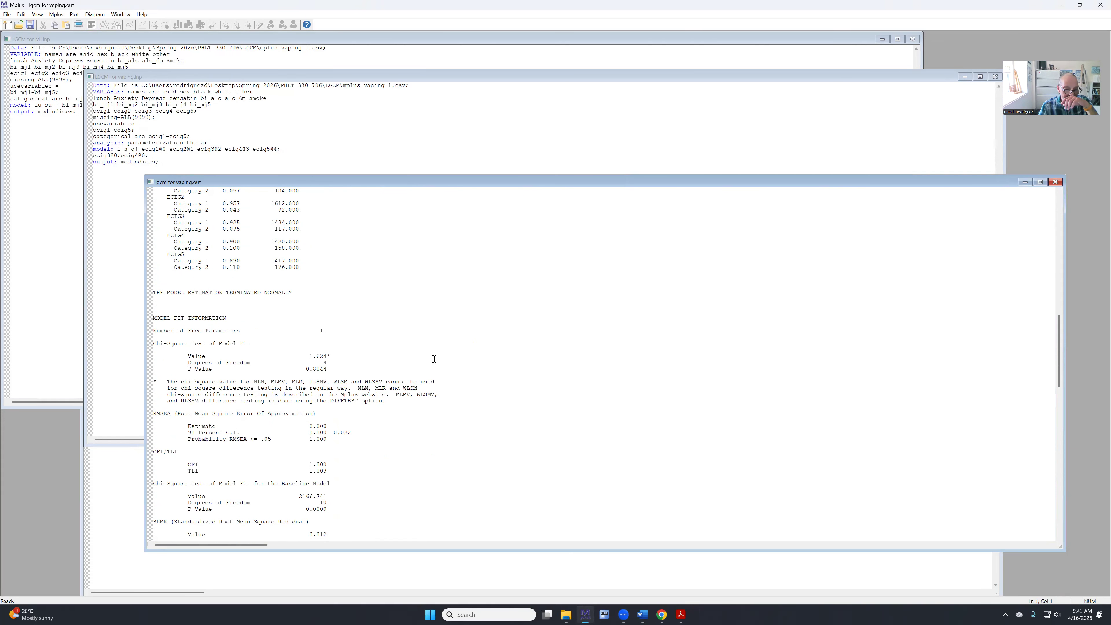
scroll(360, 394, down, 2)
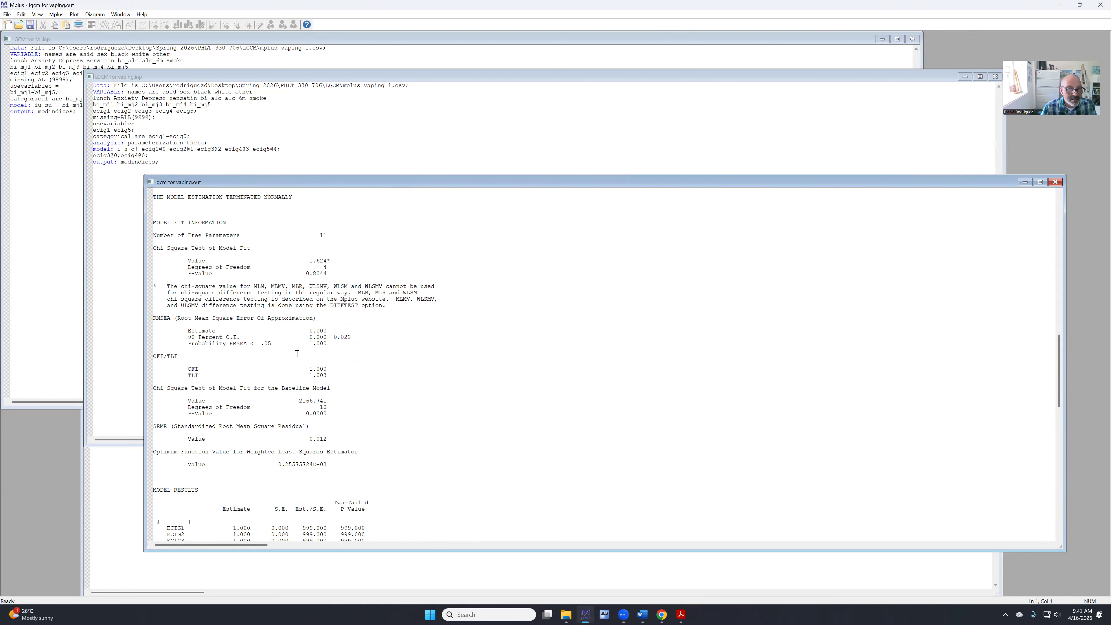
scroll(353, 393, down, 2)
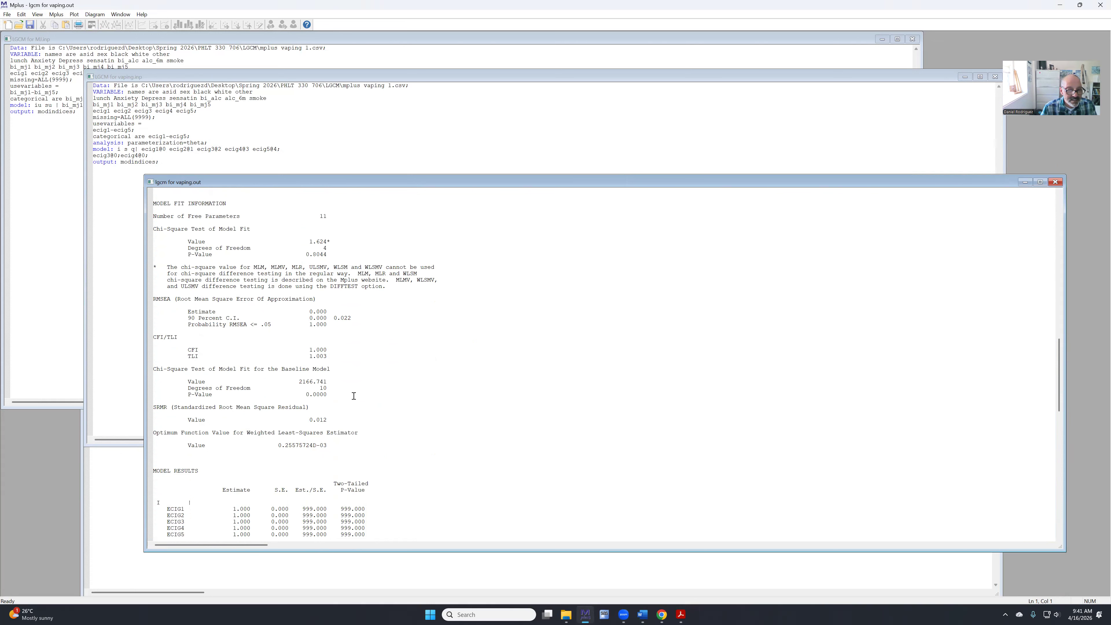
scroll(355, 395, down, 9)
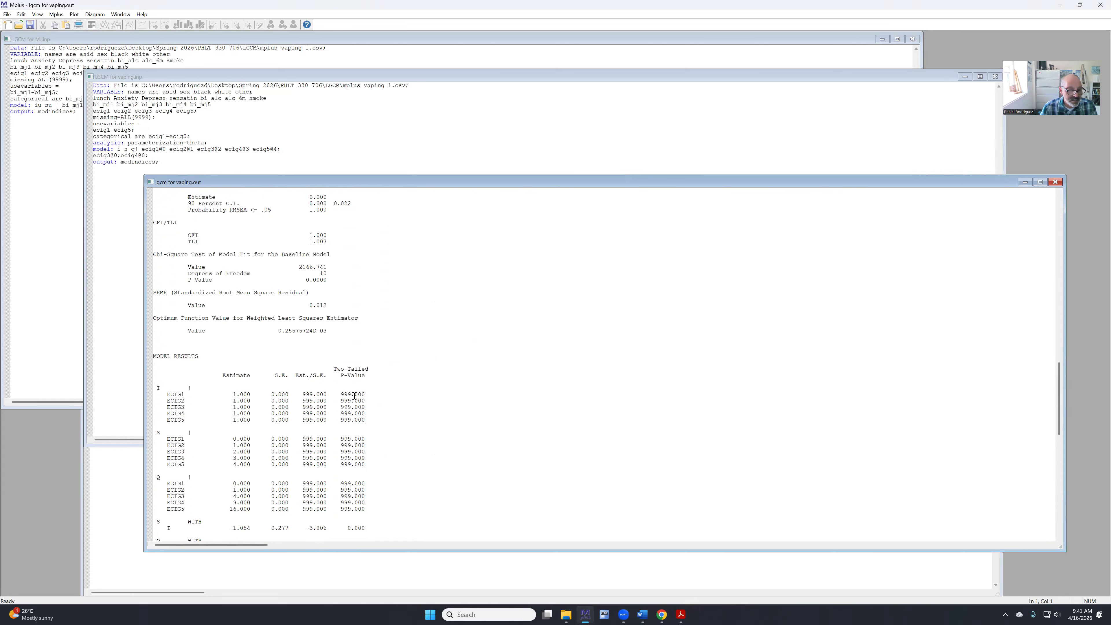
scroll(354, 395, down, 4)
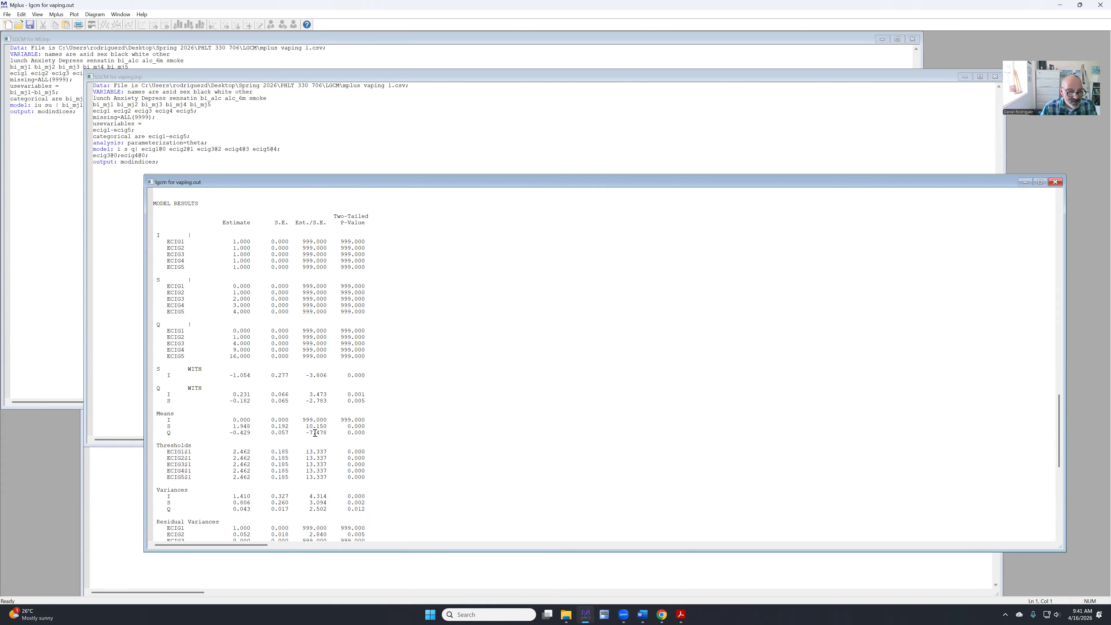
scroll(328, 435, up, 2)
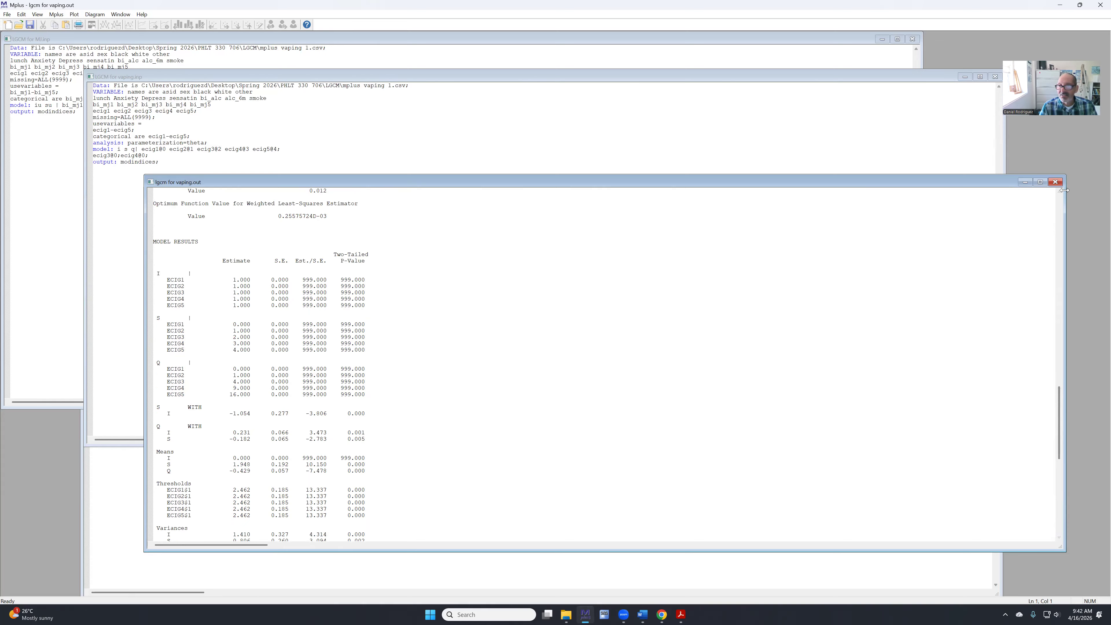
Add the variable smoke to the usevariables list of the vaping input.
click(219, 156)
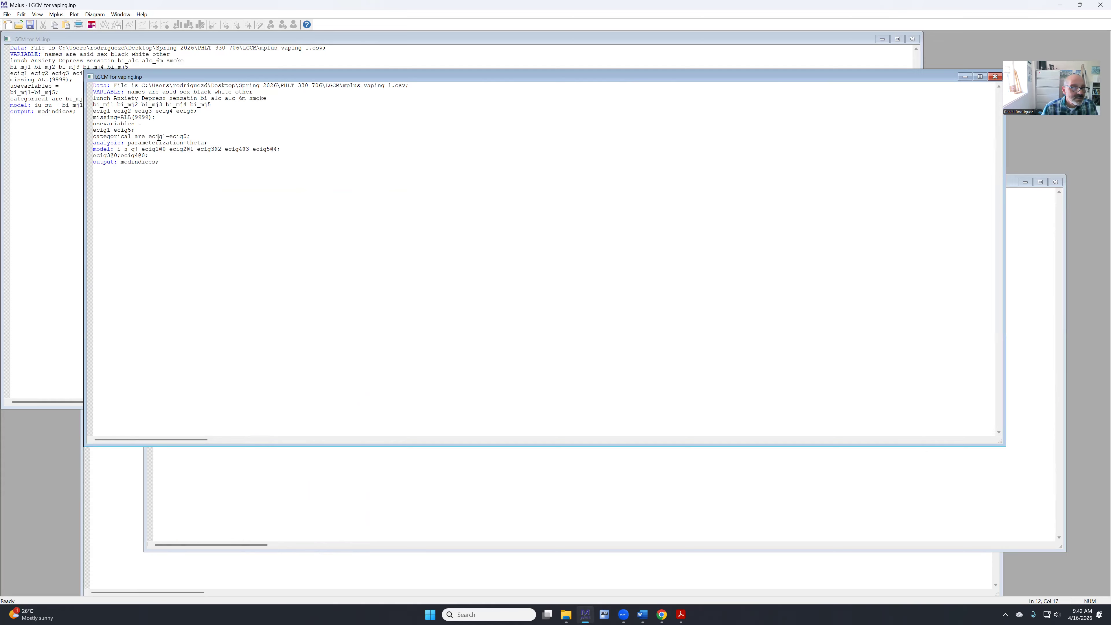
click(147, 127)
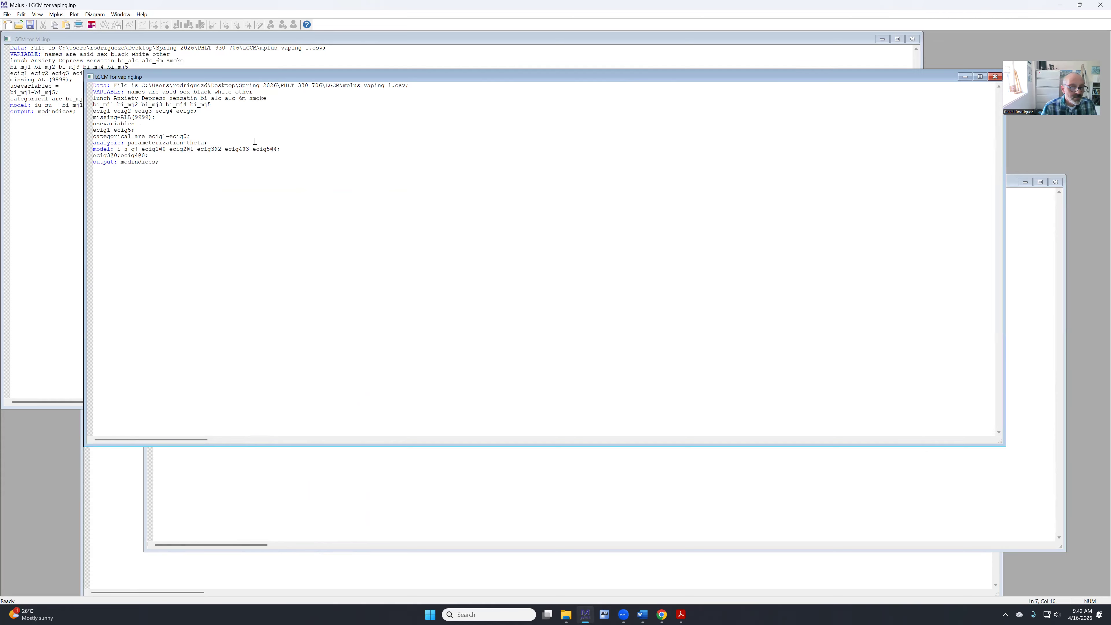
text(smoking)
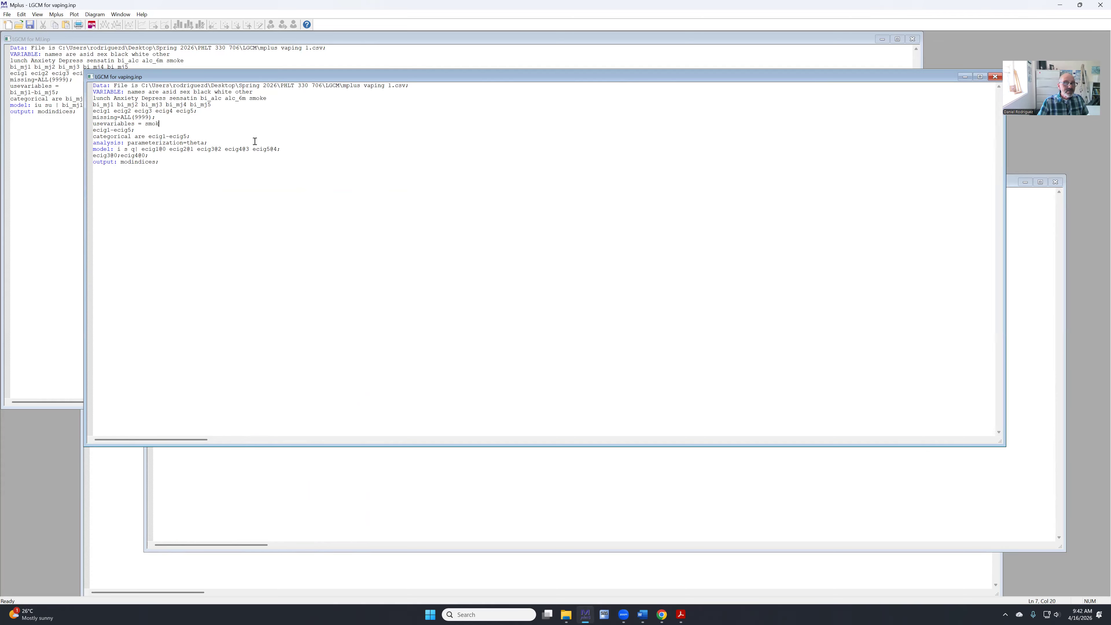
key(BackSpace)
key(BackSpace)
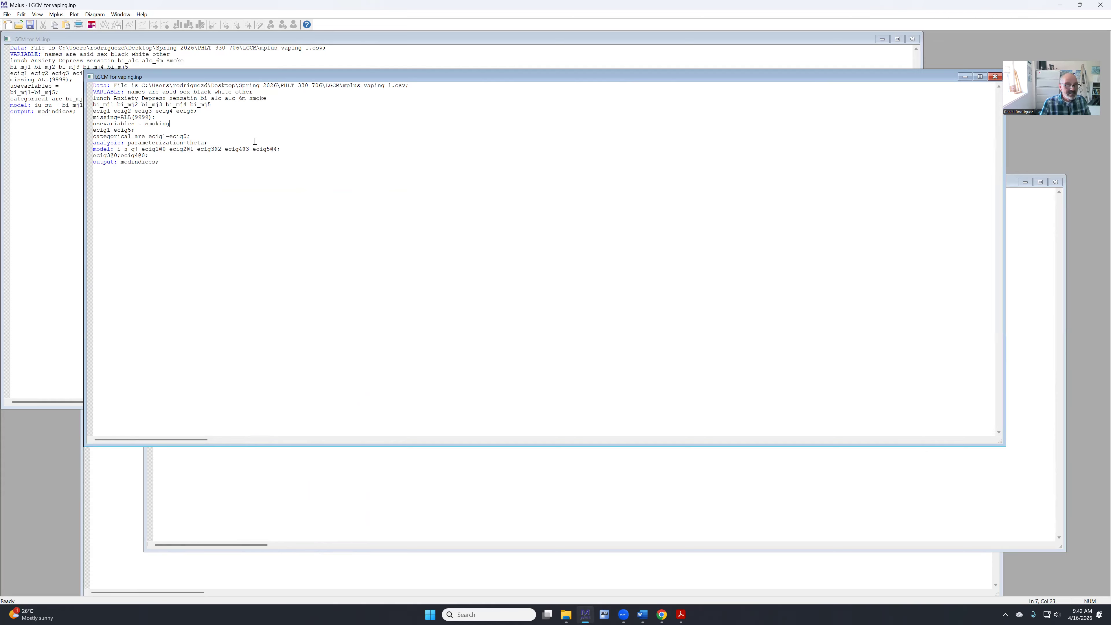
text(e)
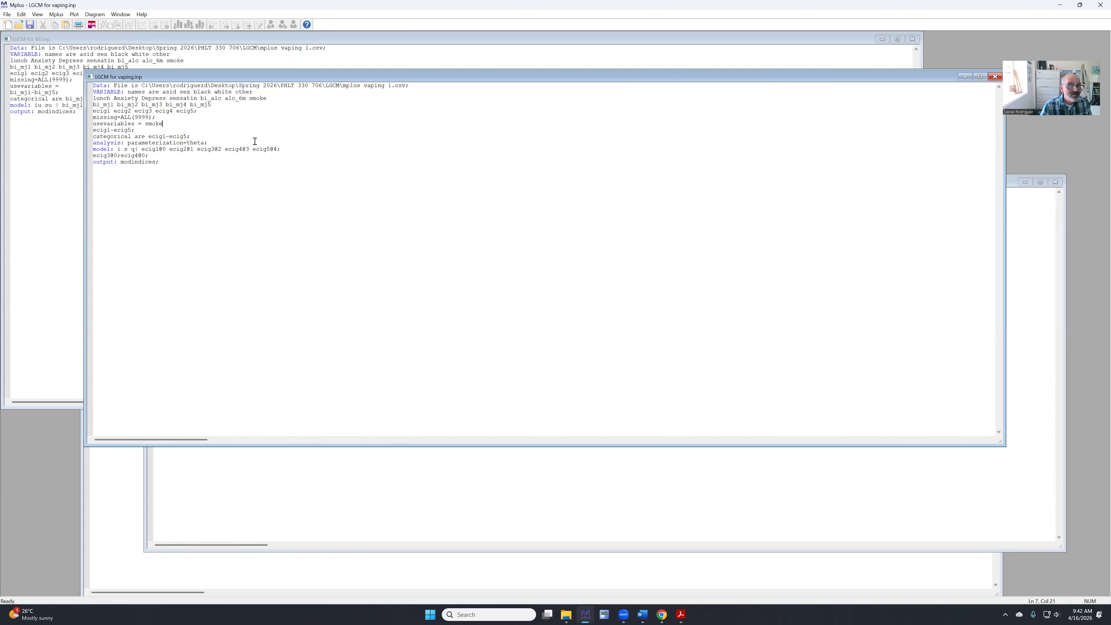
Regress the growth factors on smoking by adding "i s q on smoke;" below the residual variance constraints, and save and run the input.
click(203, 158)
key(Return)
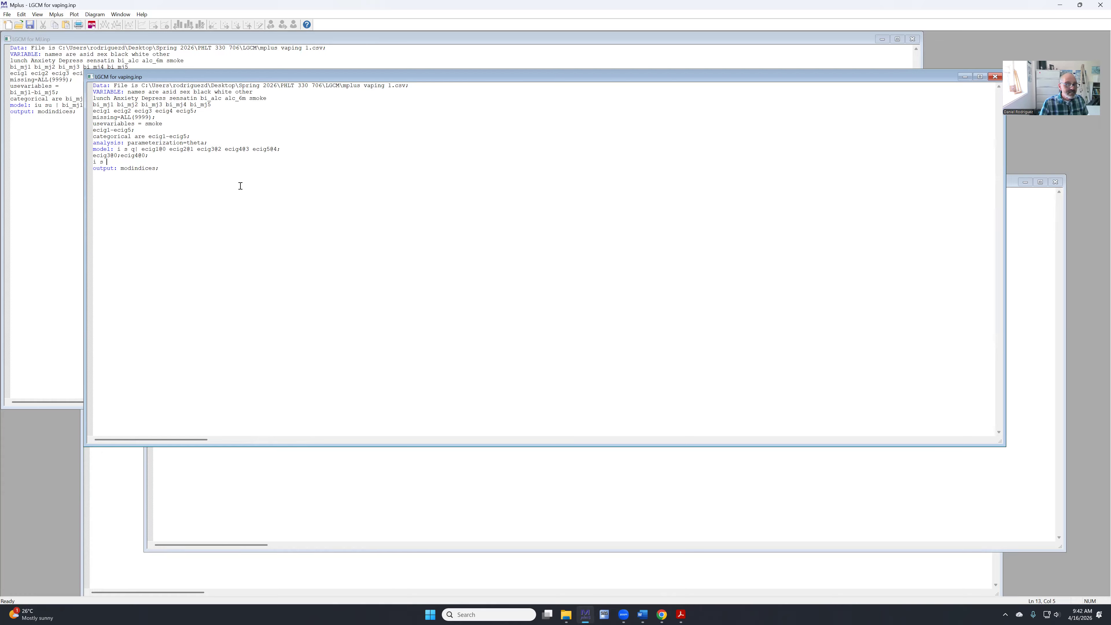
text(smoke;)
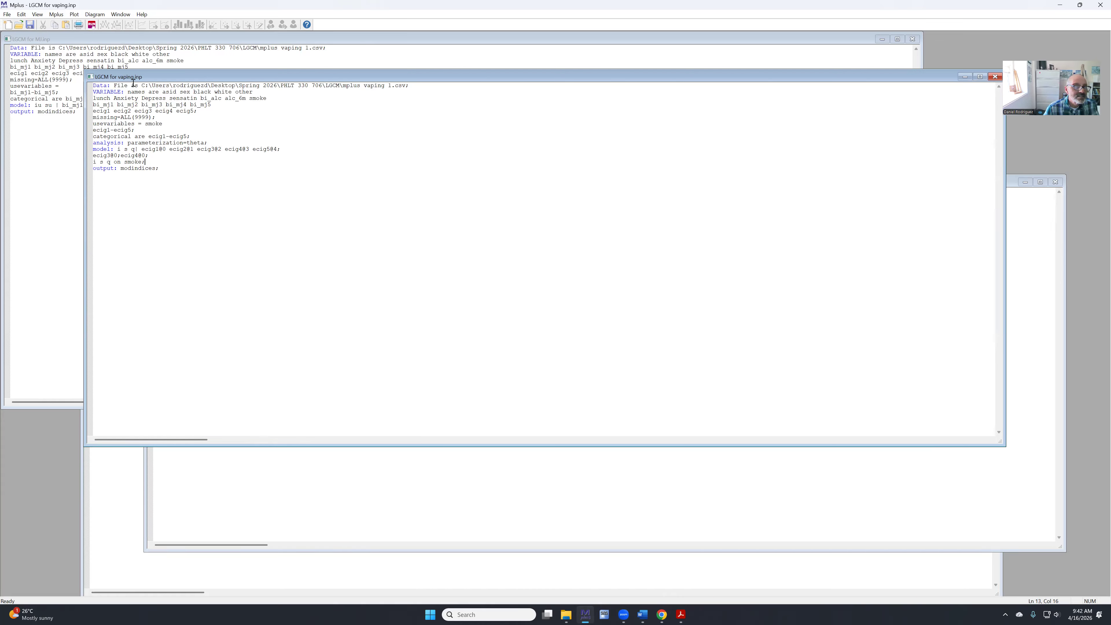
click(92, 25)
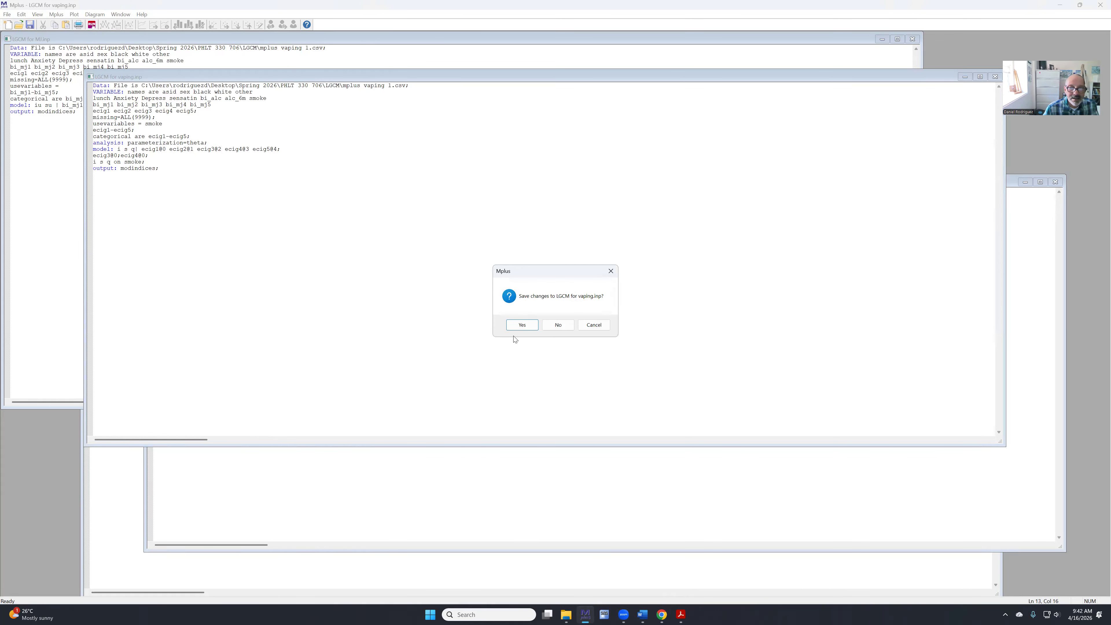
click(522, 325)
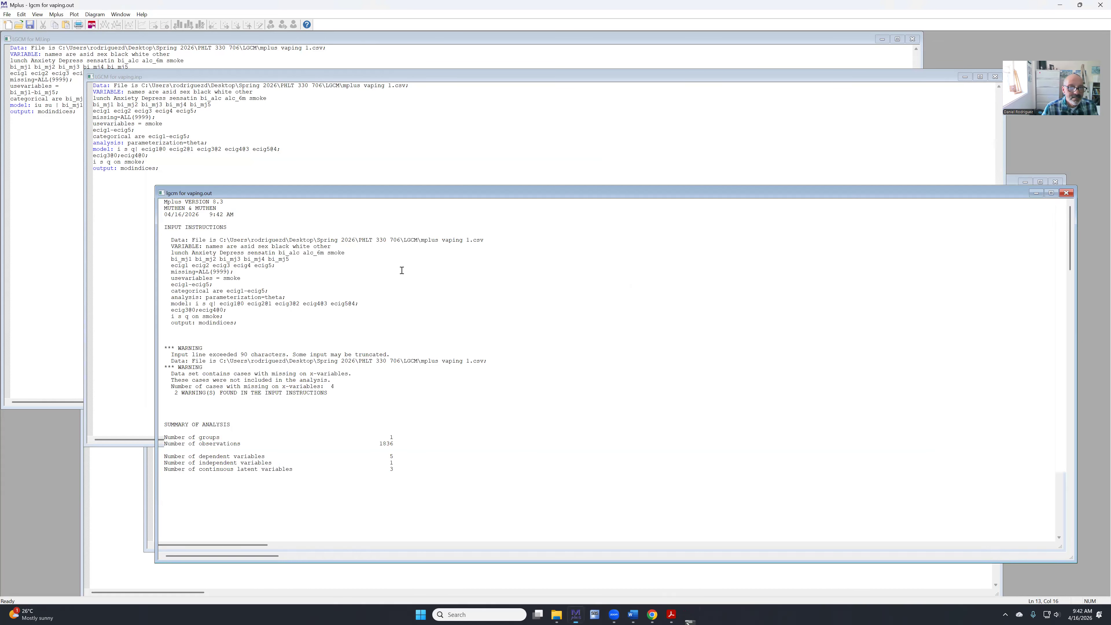
Review the smoking model's estimation warning and fit information, the effects of smoke on the growth factors, and the residual variances.
scroll(403, 274, down, 20)
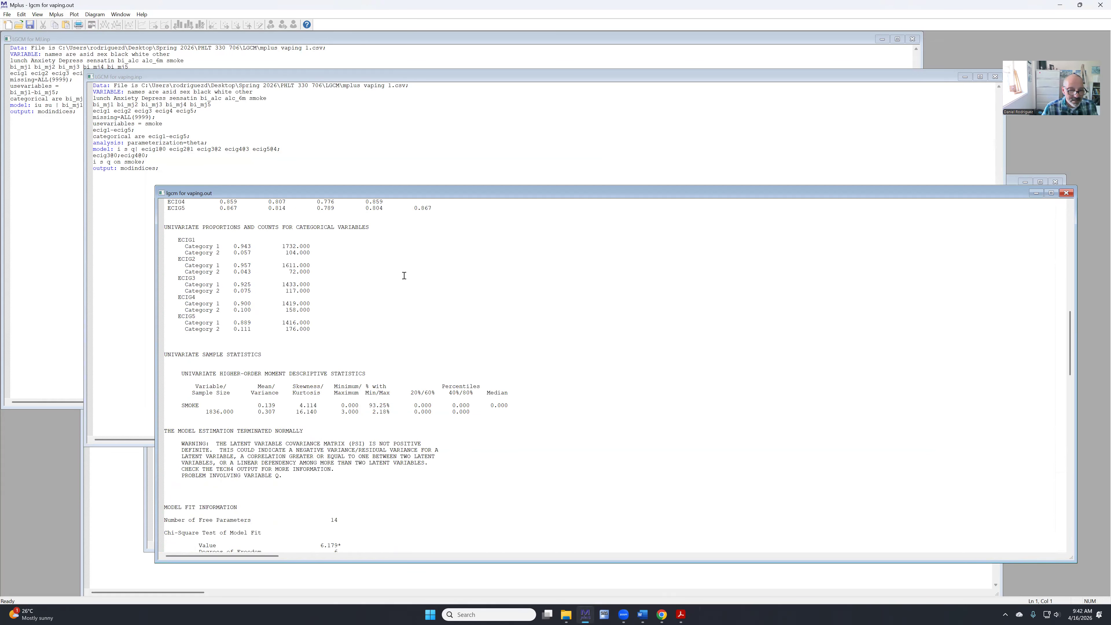
click(342, 461)
scroll(391, 438, down, 7)
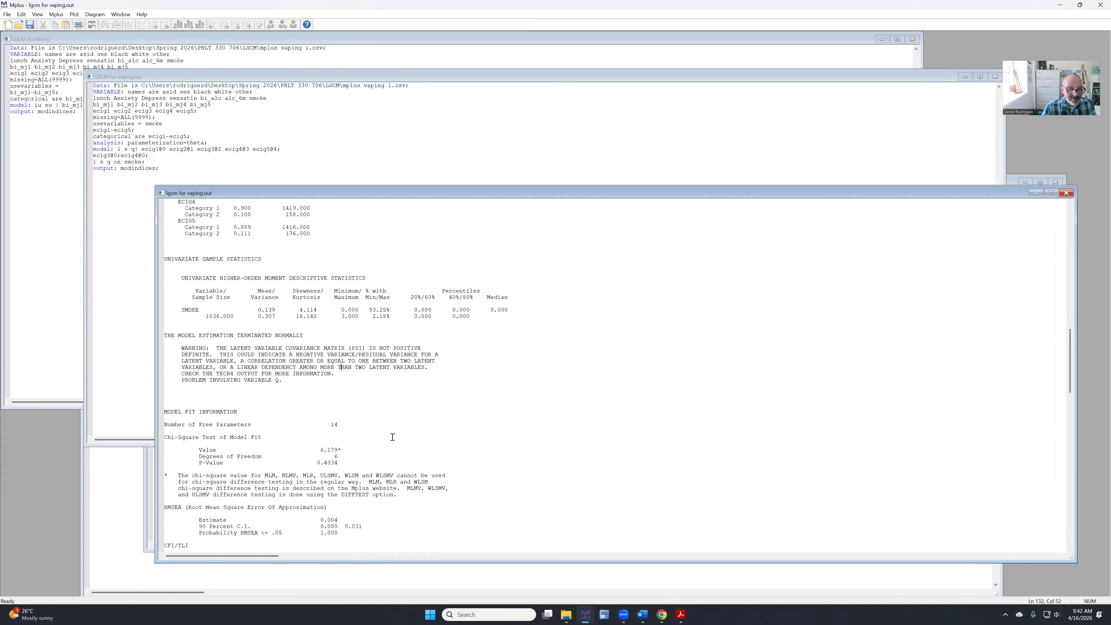
scroll(396, 432, down, 7)
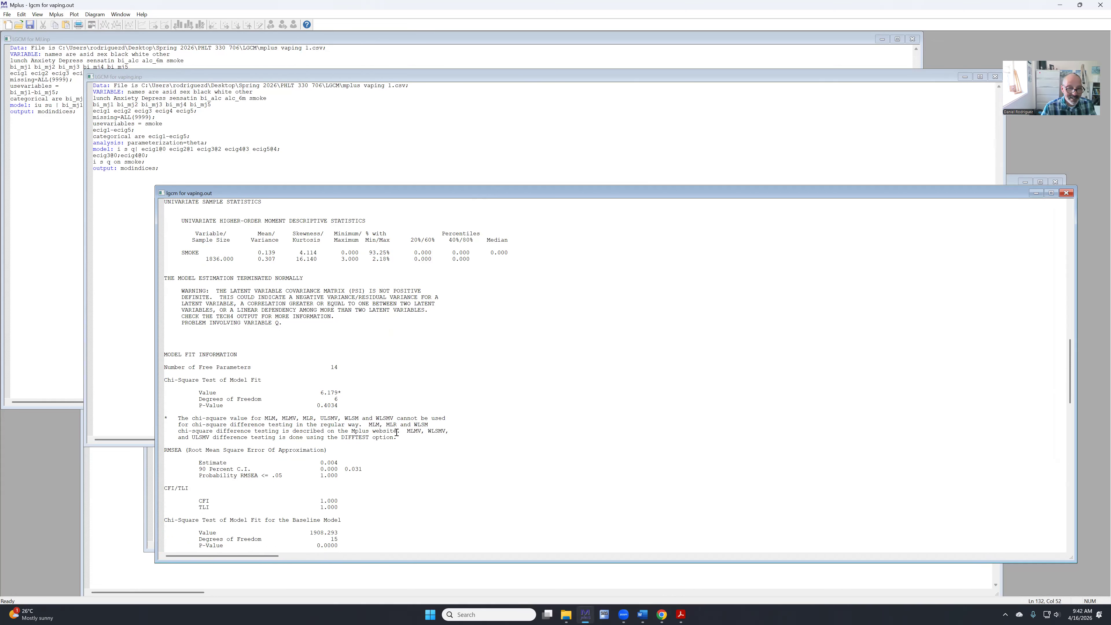
scroll(396, 430, down, 11)
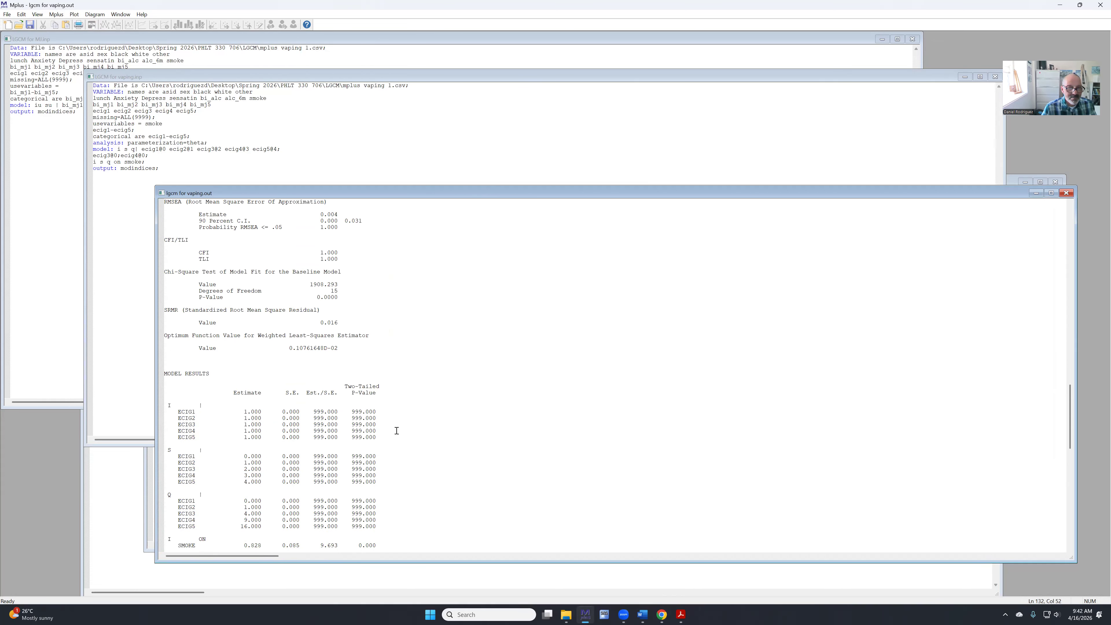
scroll(396, 430, down, 9)
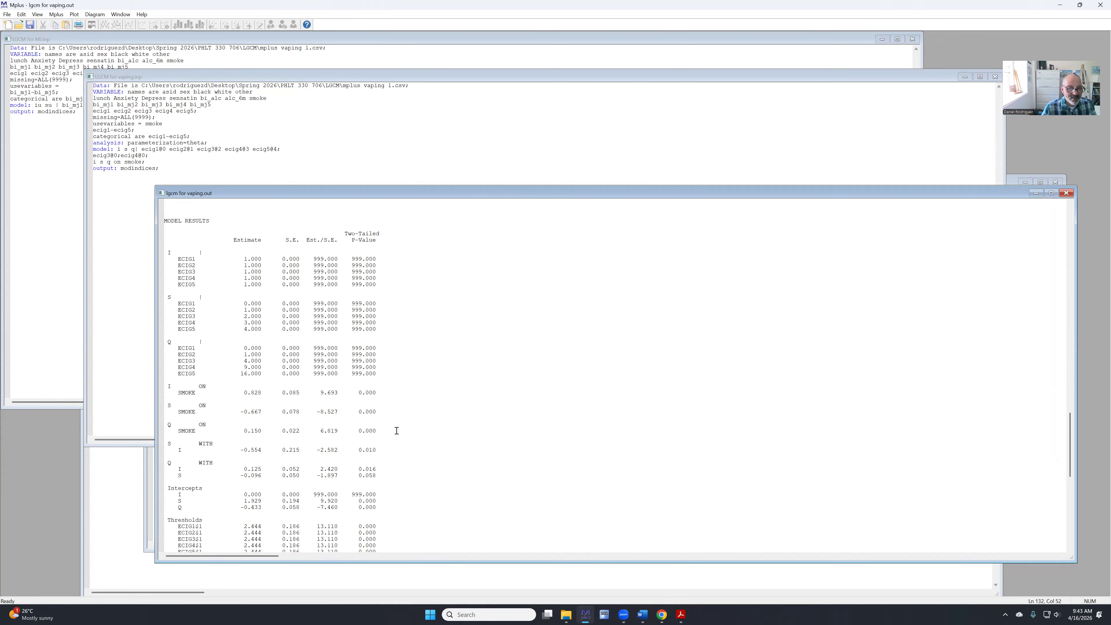
scroll(397, 430, down, 5)
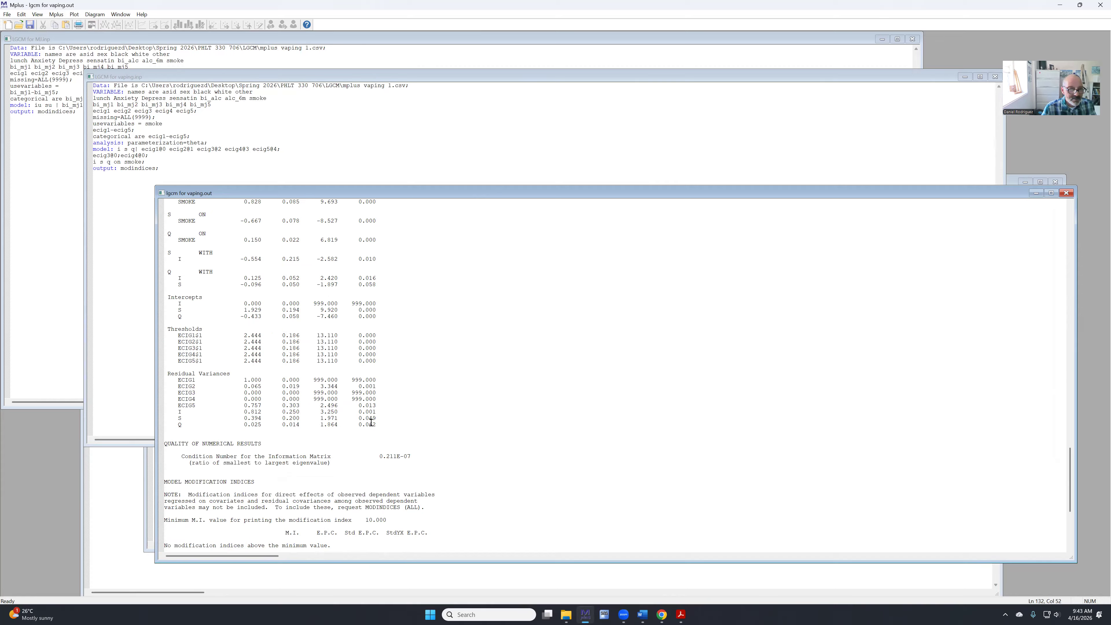
scroll(335, 384, up, 5)
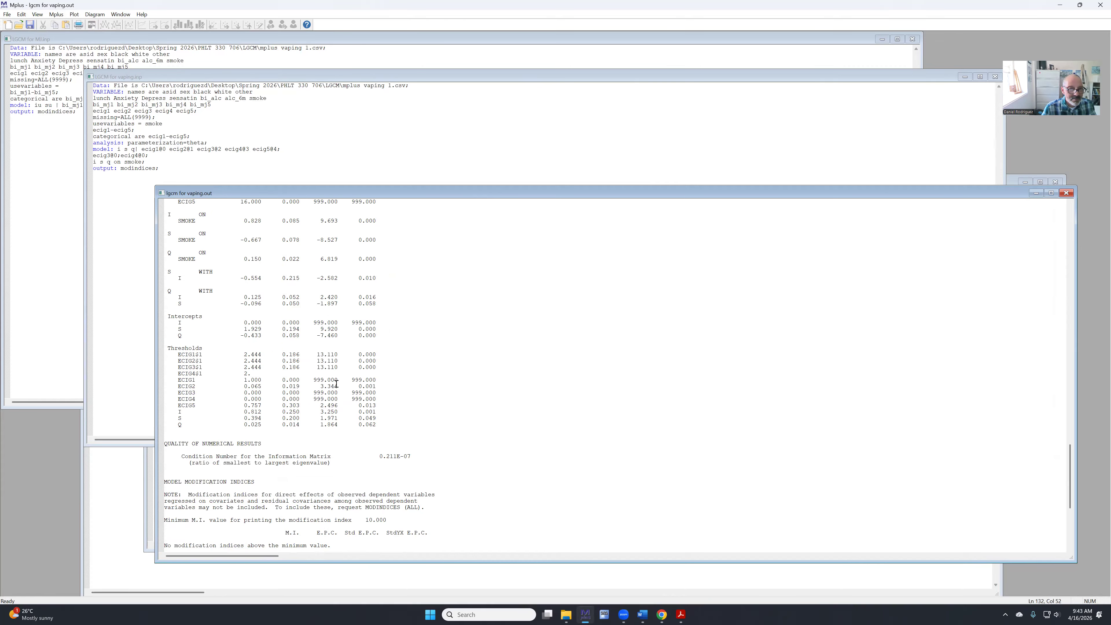
Reread the latent covariance matrix warning and compare it with the growth factor estimates, residual variances and modification indices.
scroll(335, 383, up, 14)
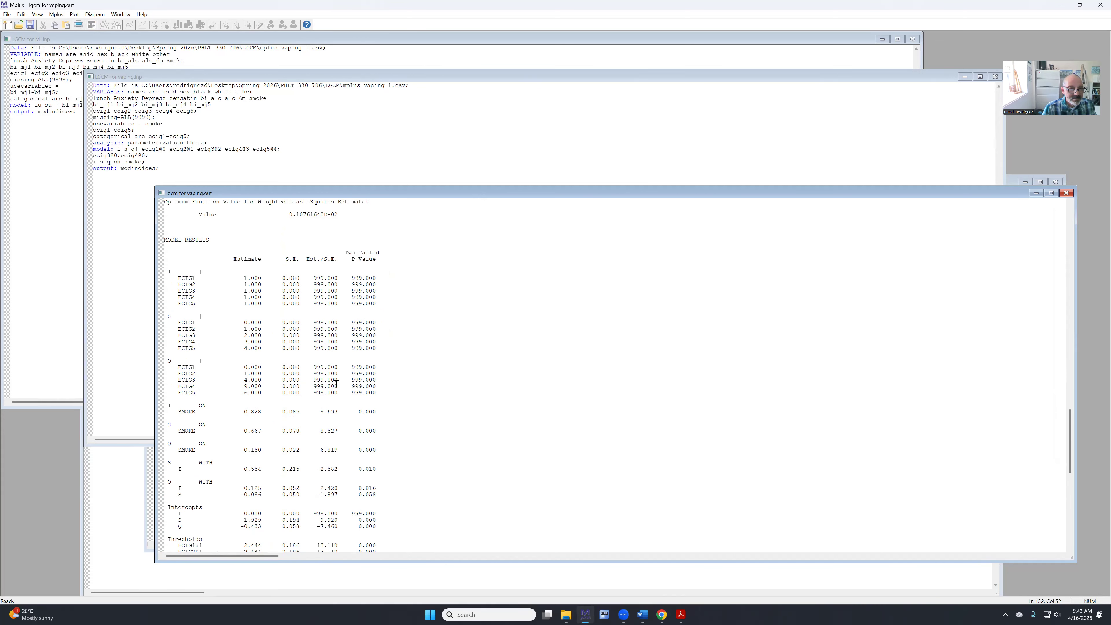
scroll(336, 384, up, 6)
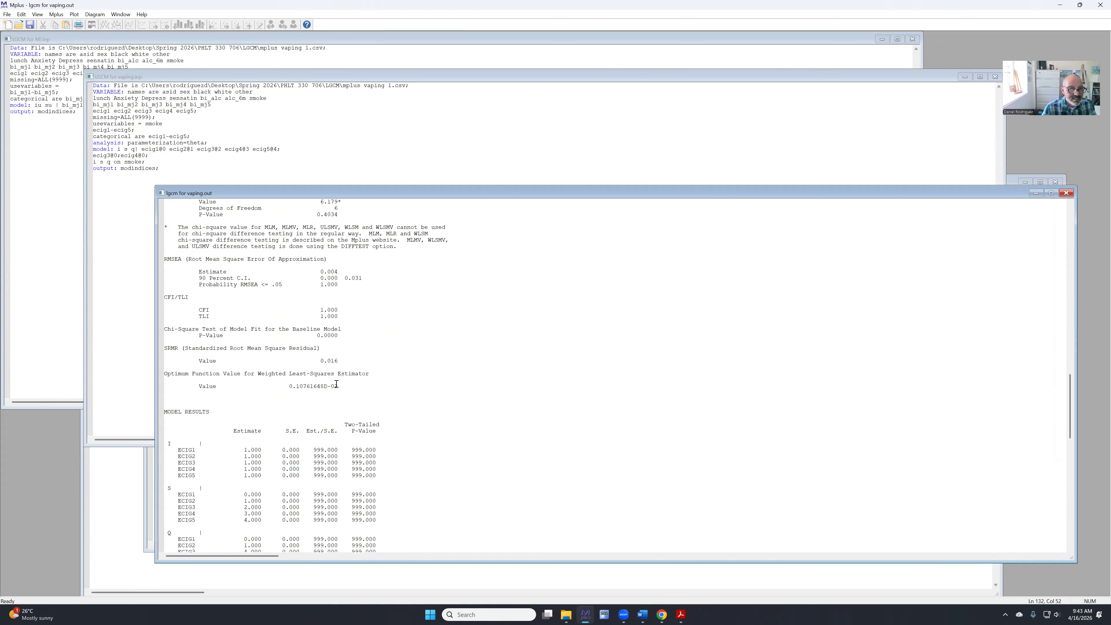
scroll(336, 384, up, 4)
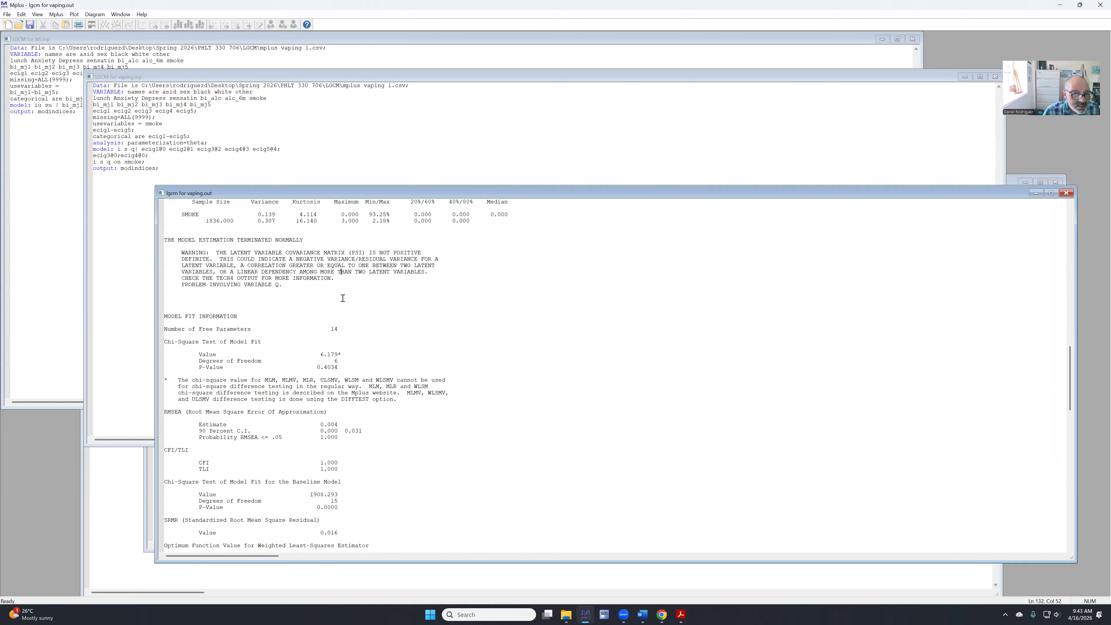
scroll(343, 298, down, 20)
scroll(347, 305, down, 6)
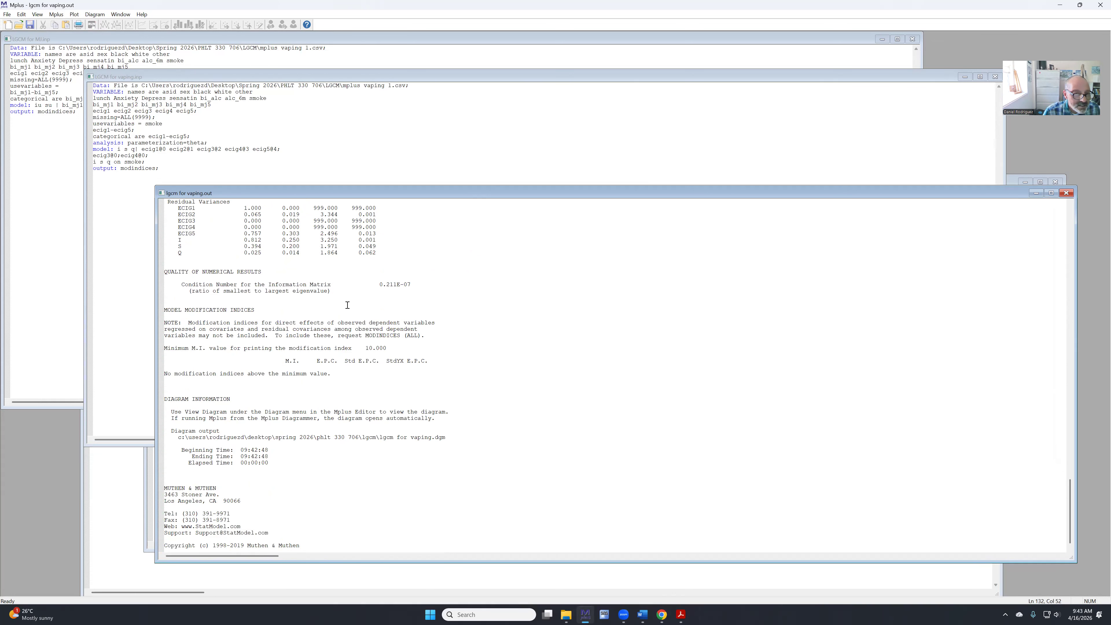
scroll(347, 305, up, 8)
scroll(347, 305, up, 16)
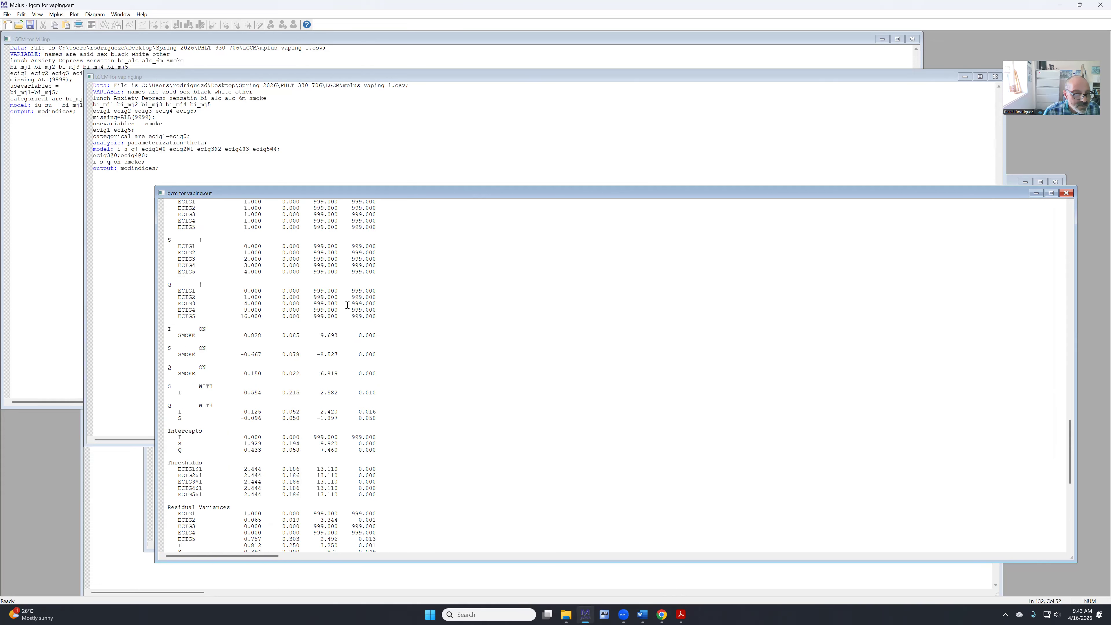
scroll(347, 305, down, 16)
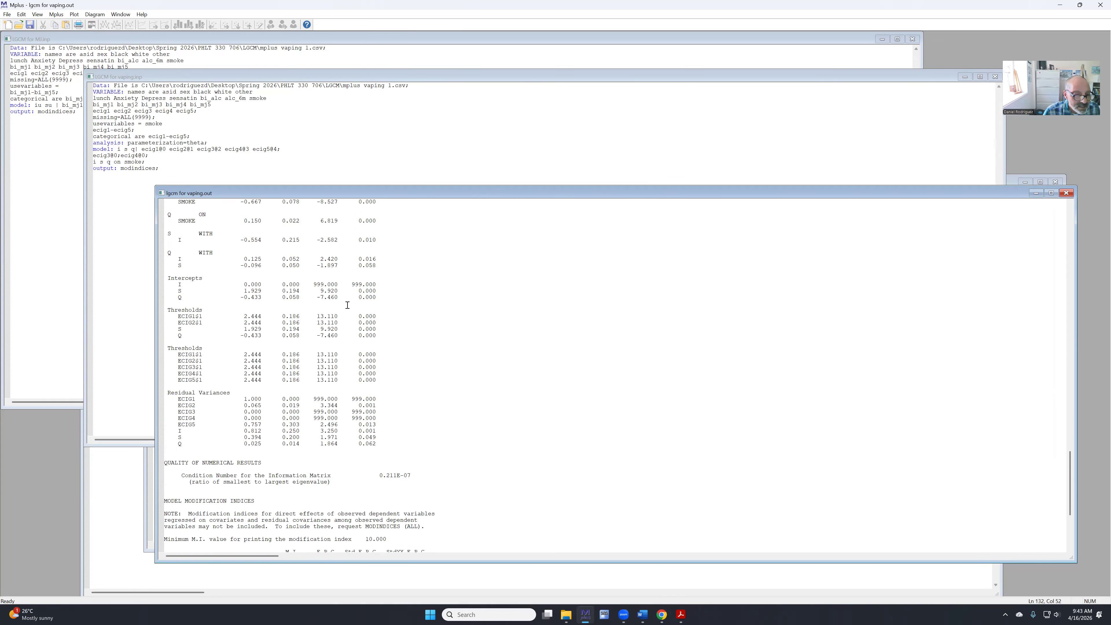
Add "sampstats" to the output options of the vaping input, save and run it, and dismiss the syntax error message.
click(218, 180)
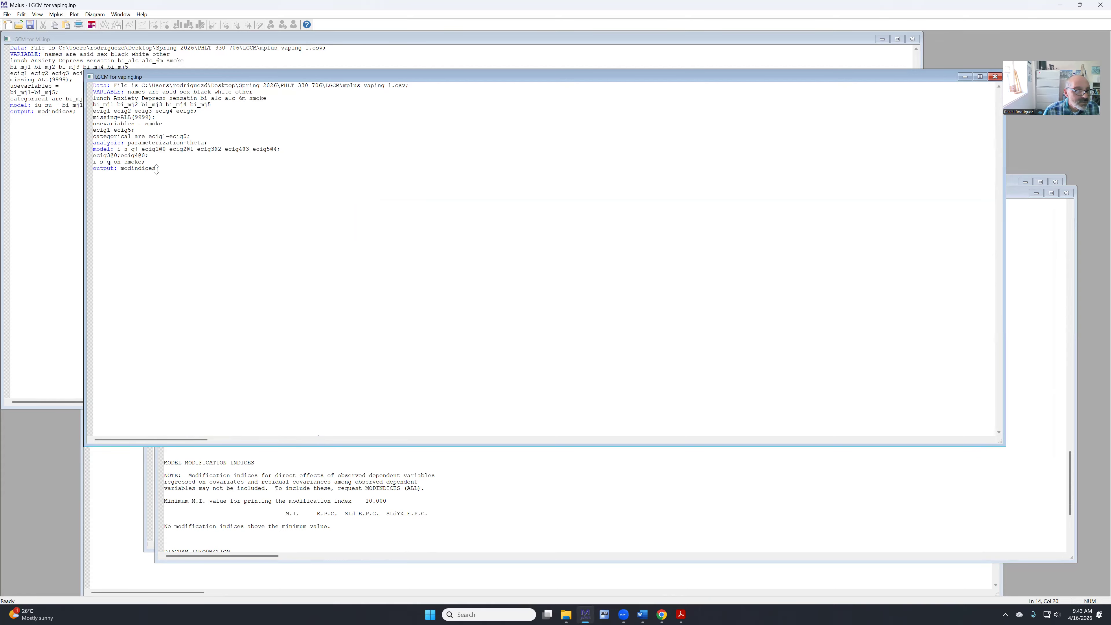
text(sa)
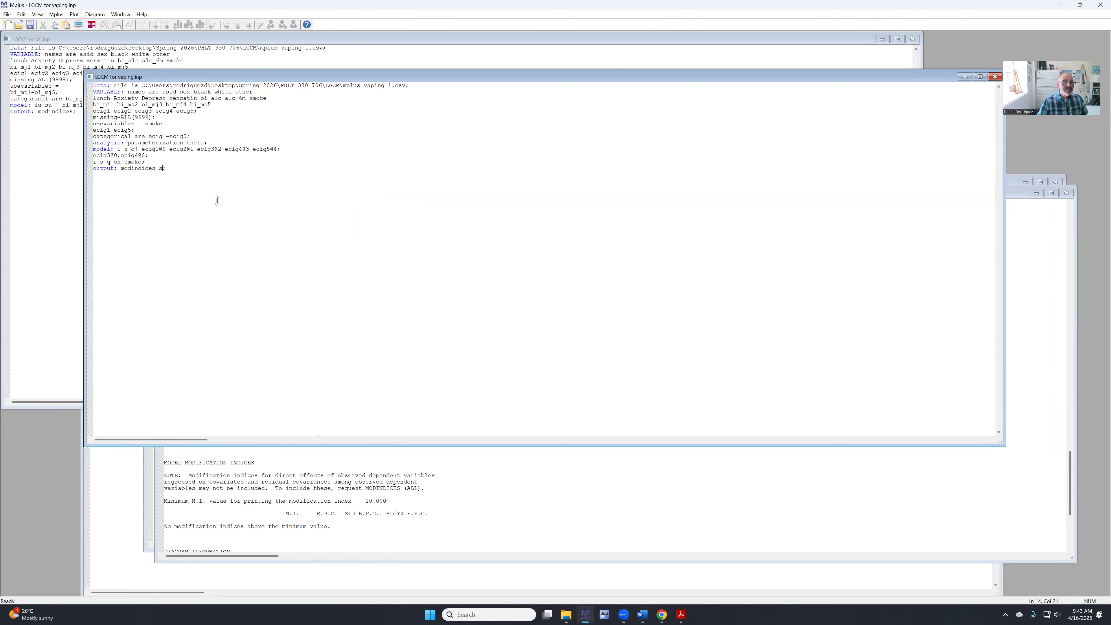
text(mpstats)
click(91, 25)
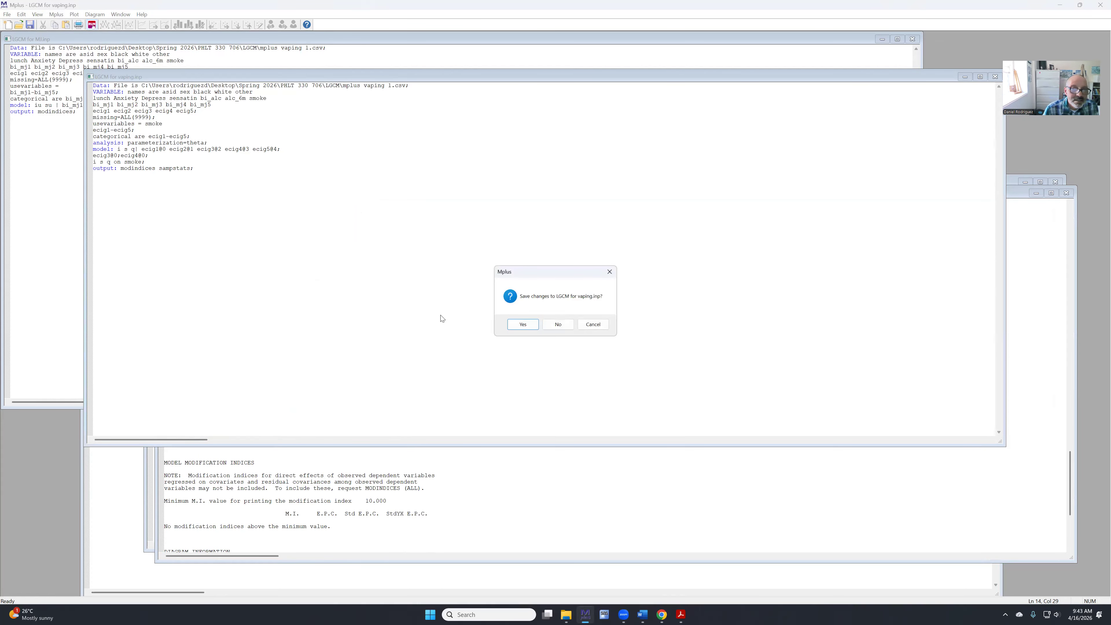
click(522, 324)
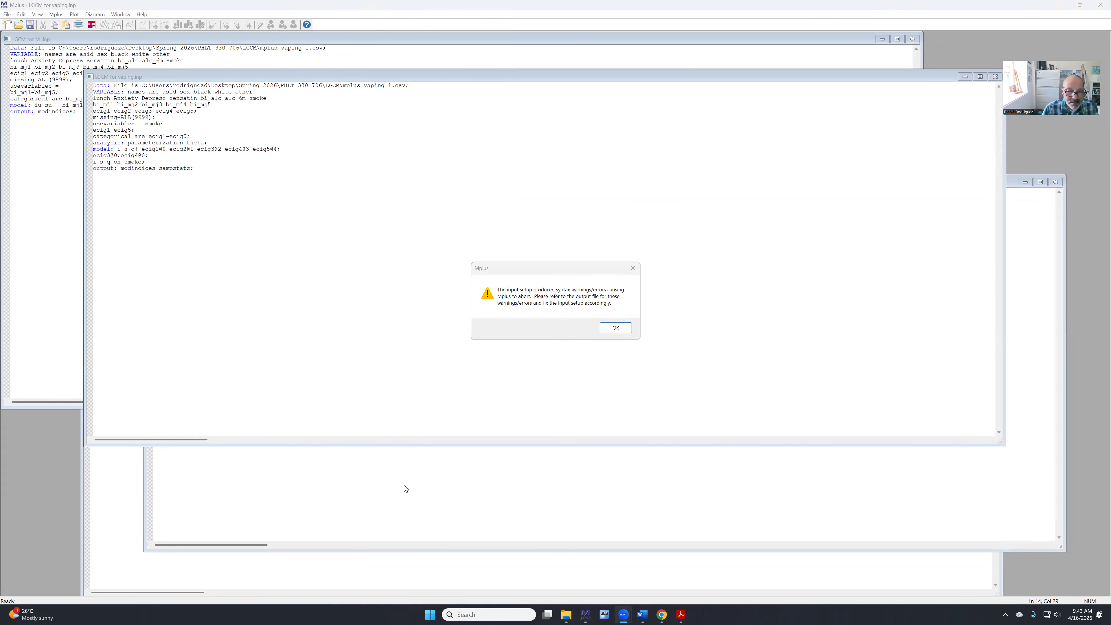
click(588, 613)
click(621, 328)
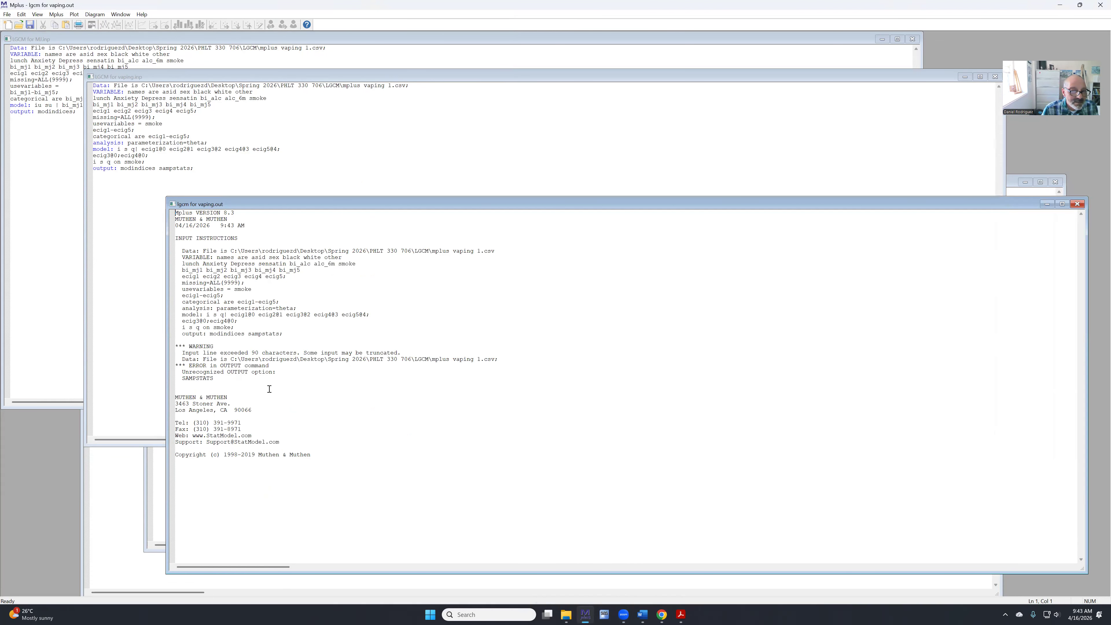
Correct the sample statistics output option to "sampstat" and save and rerun the vaping input.
click(288, 170)
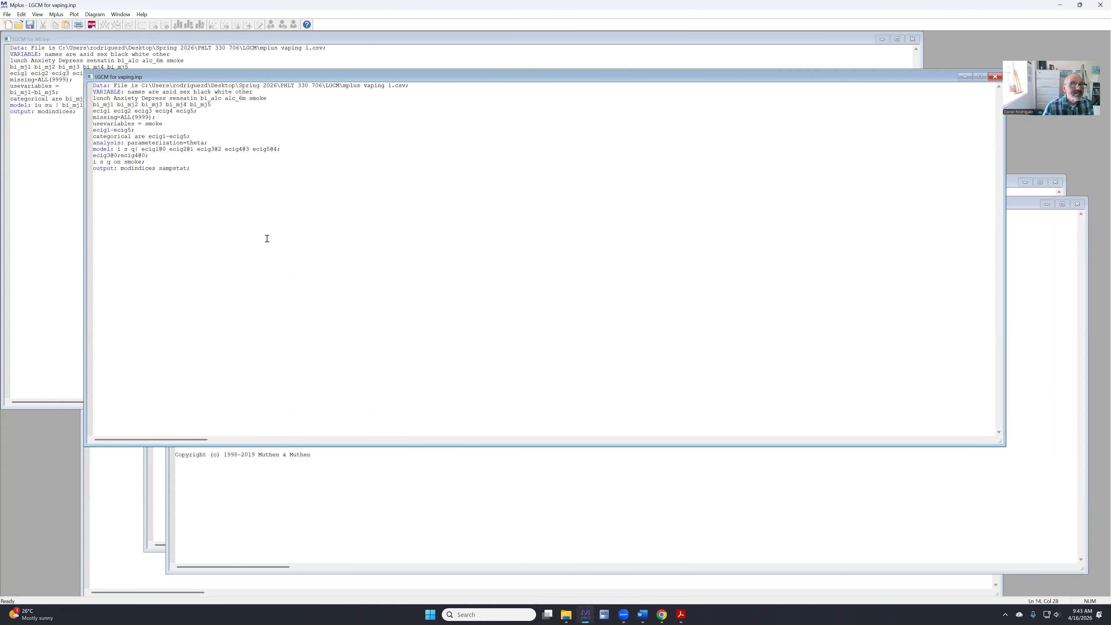
click(90, 26)
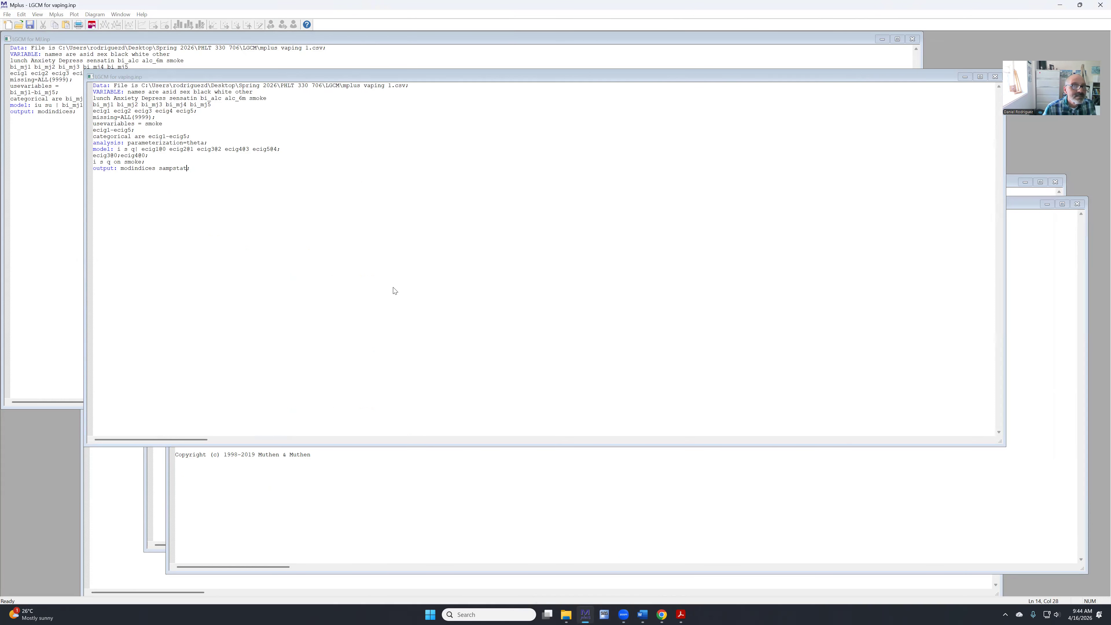
click(519, 326)
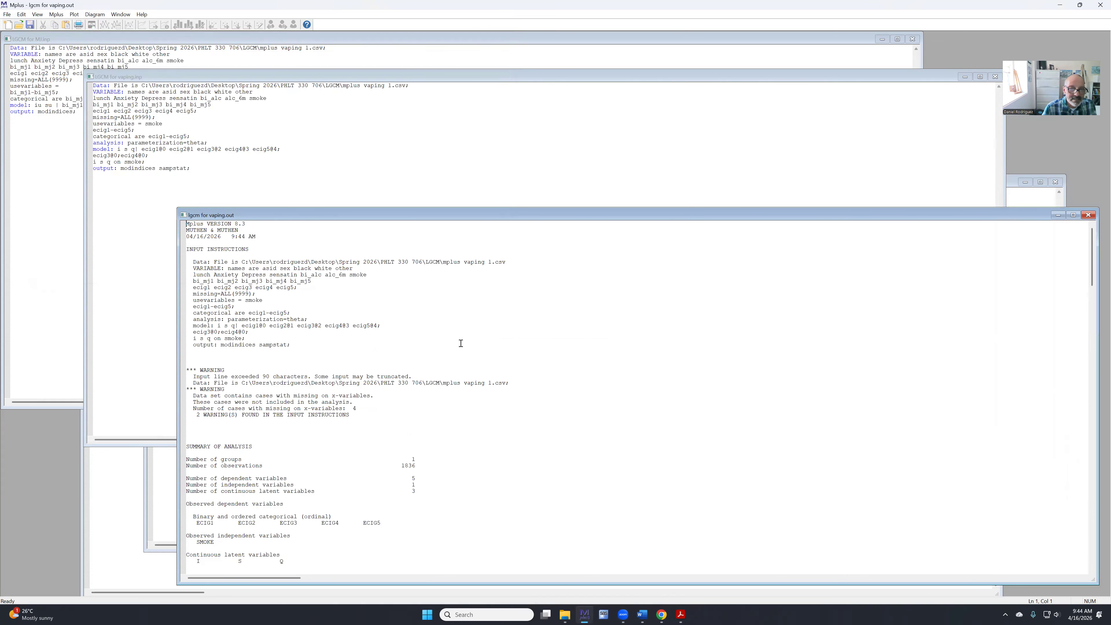
Examine the sample statistics, covariance matrix warning, model fit, effects of smoke on the growth factors, and residual variances in the new output.
scroll(468, 349, down, 18)
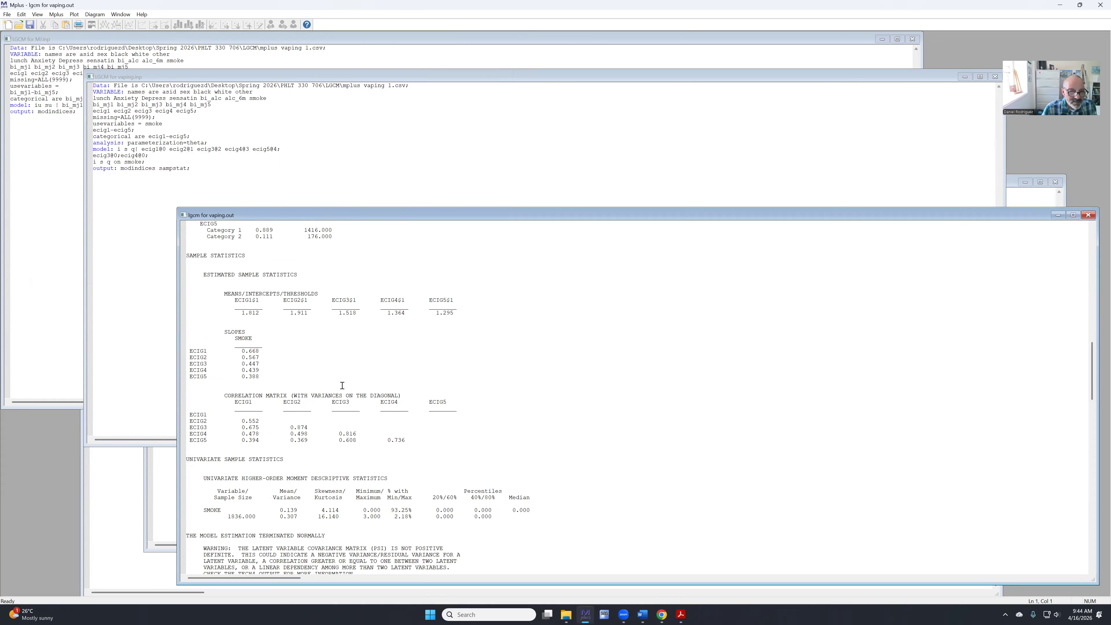
scroll(342, 385, down, 5)
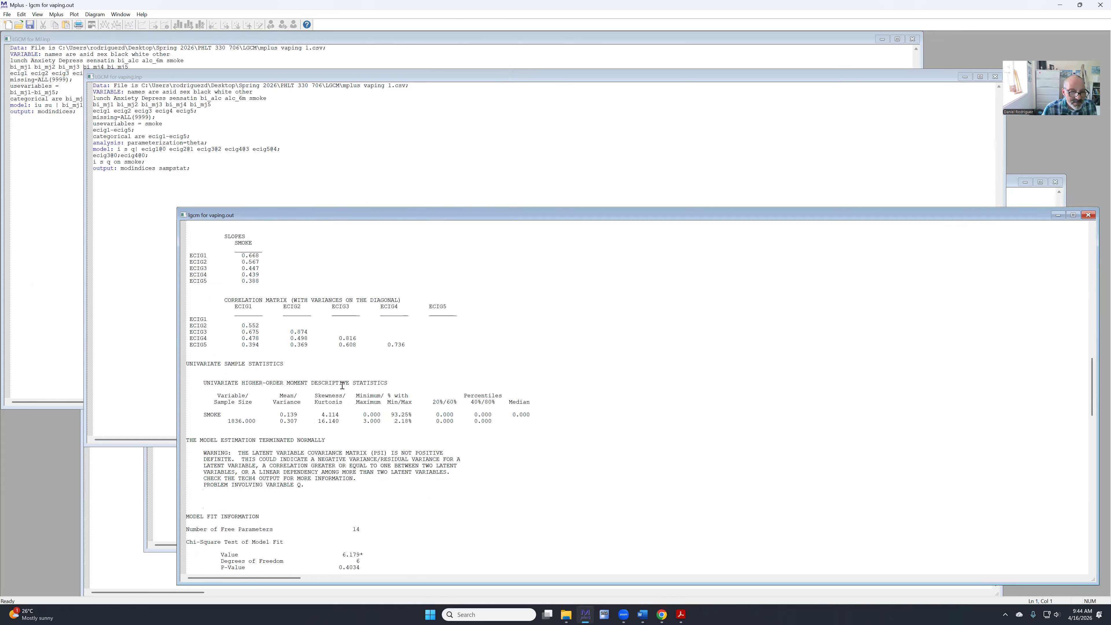
scroll(342, 385, down, 17)
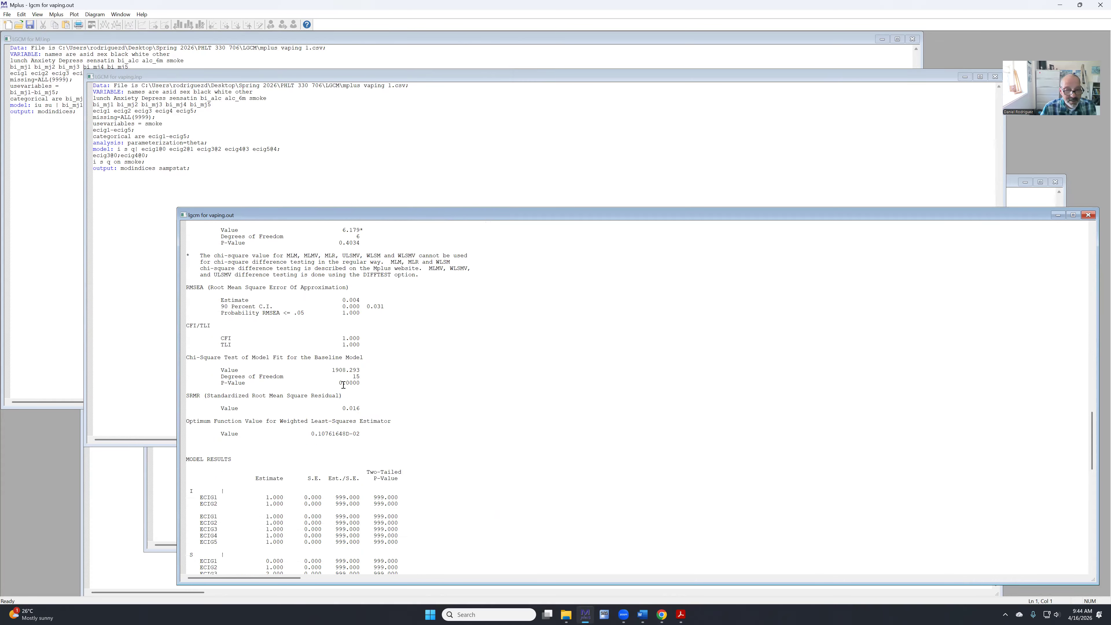
scroll(343, 384, down, 19)
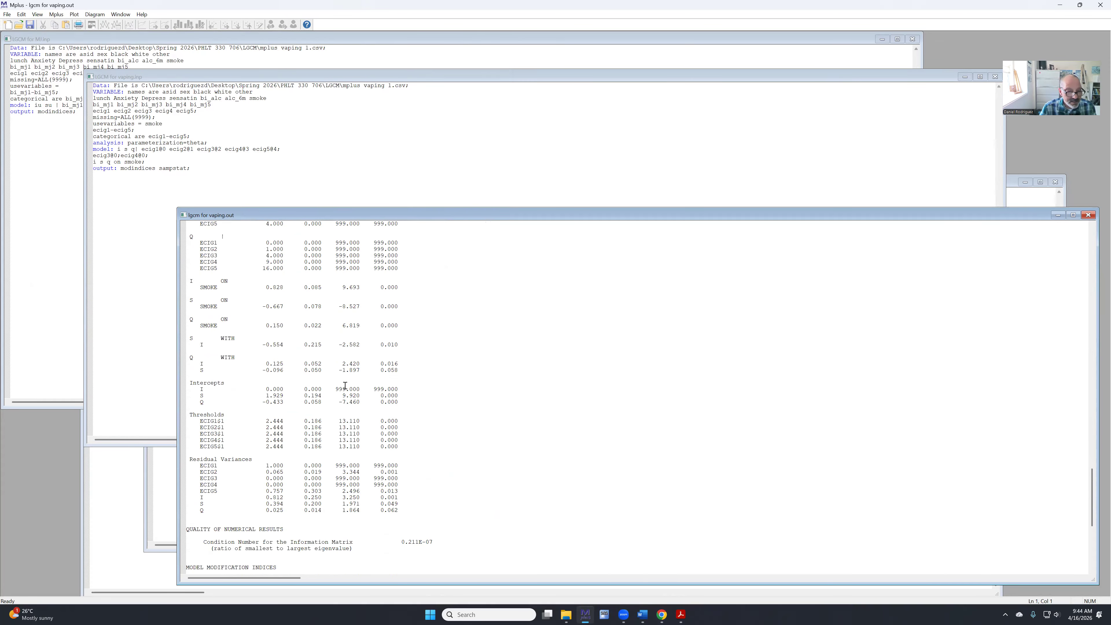
scroll(345, 385, down, 11)
scroll(344, 385, up, 5)
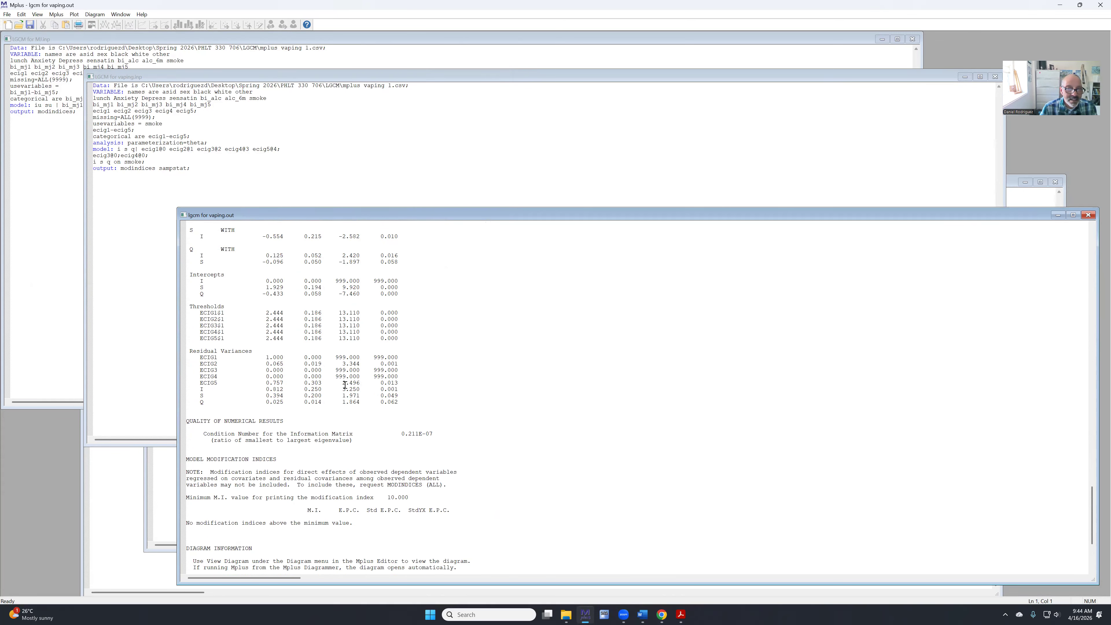
scroll(344, 385, up, 2)
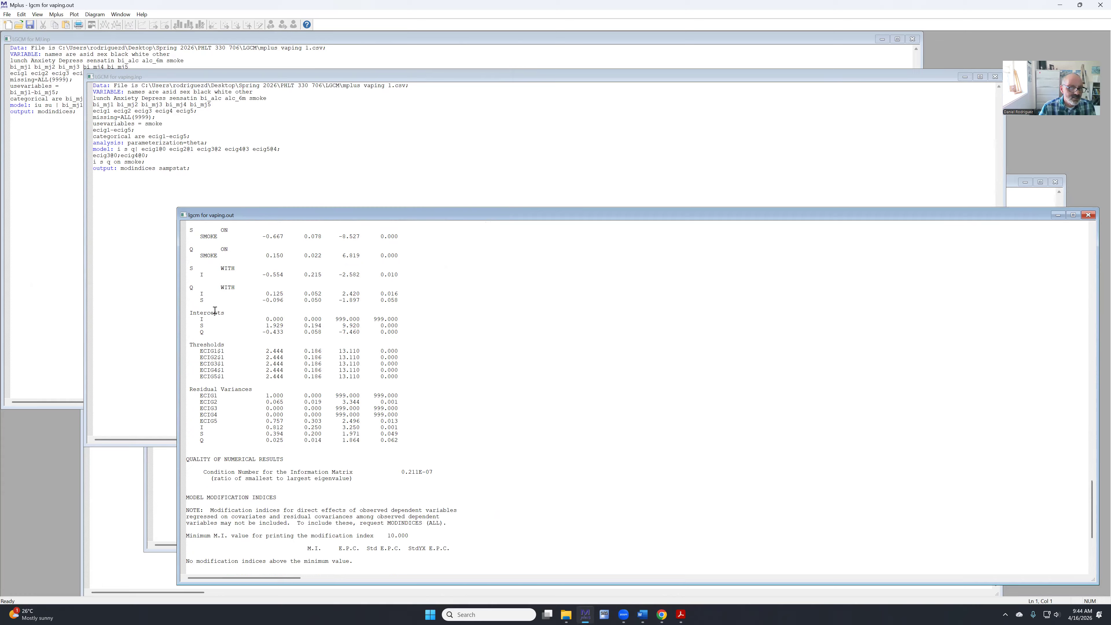
scroll(216, 309, up, 2)
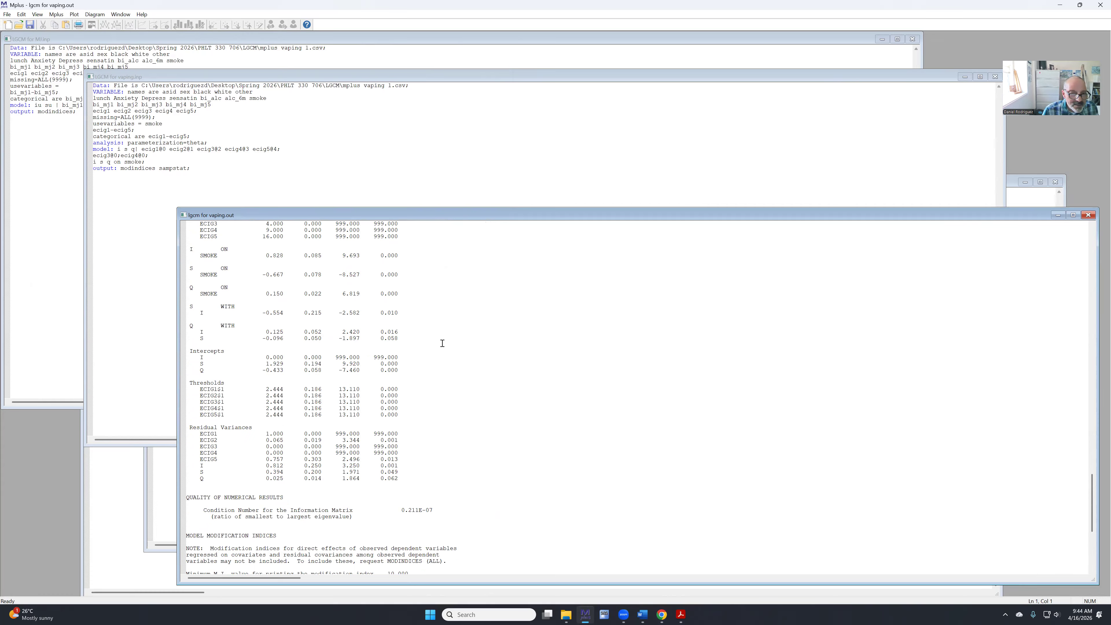
Try fixing the quadratic factor's variance with "q@0;" below the smoking regression, save and run the input, and check the estimation message and fit.
click(374, 168)
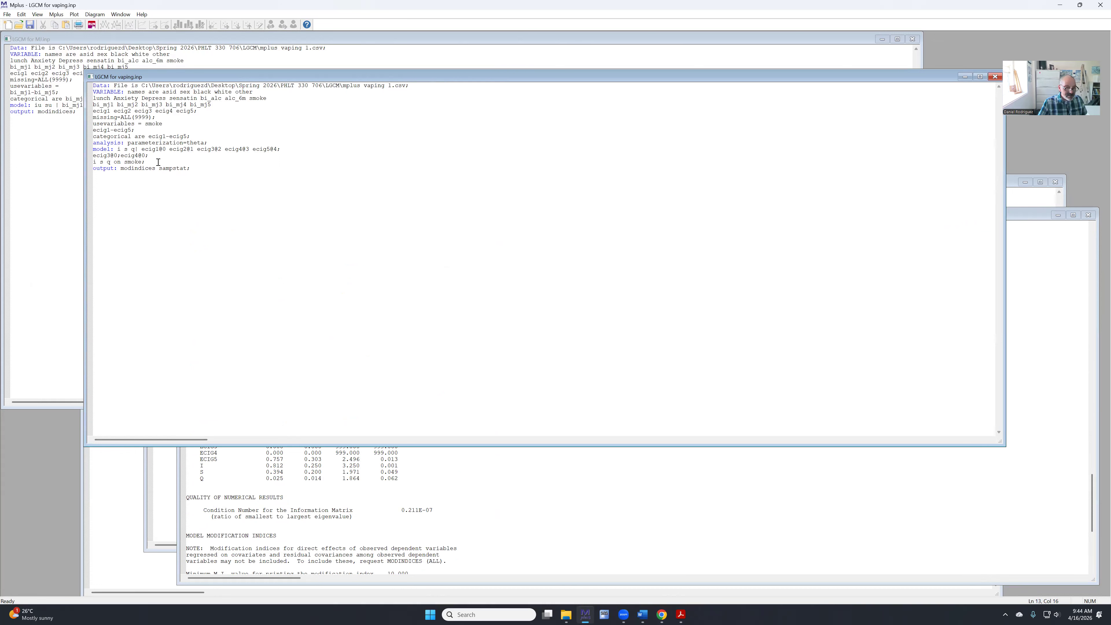
key(Return)
text(q@)
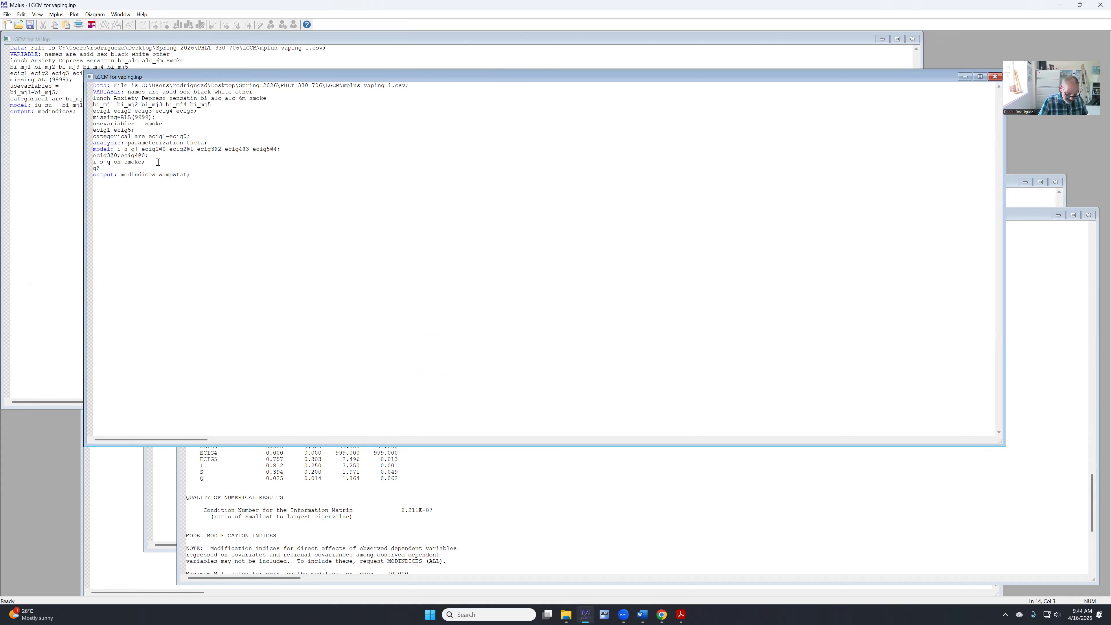
text(0;)
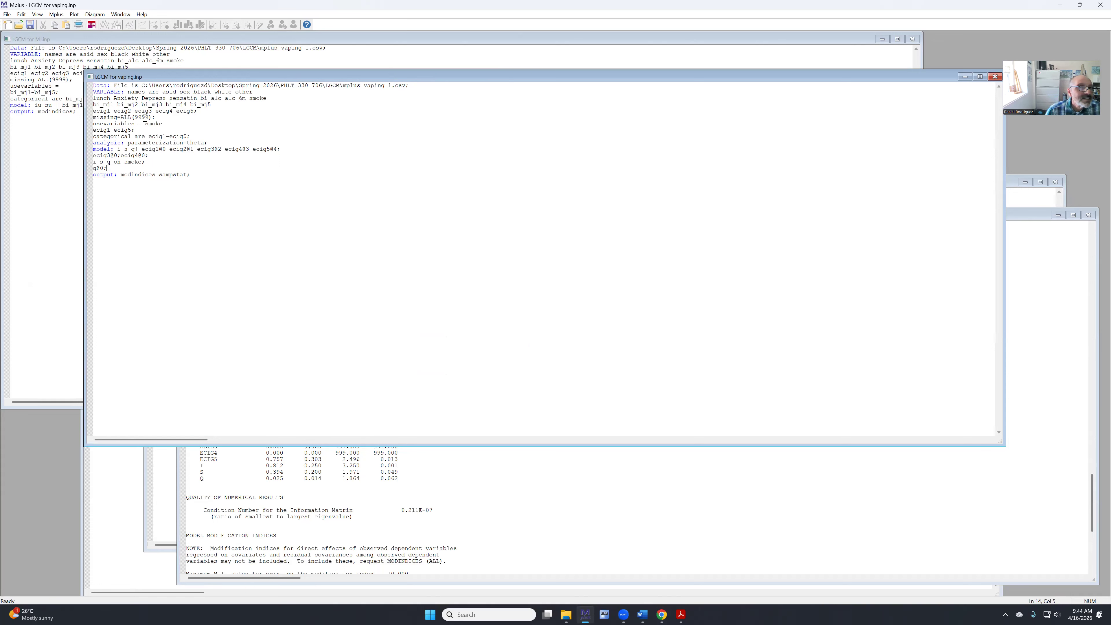
click(91, 25)
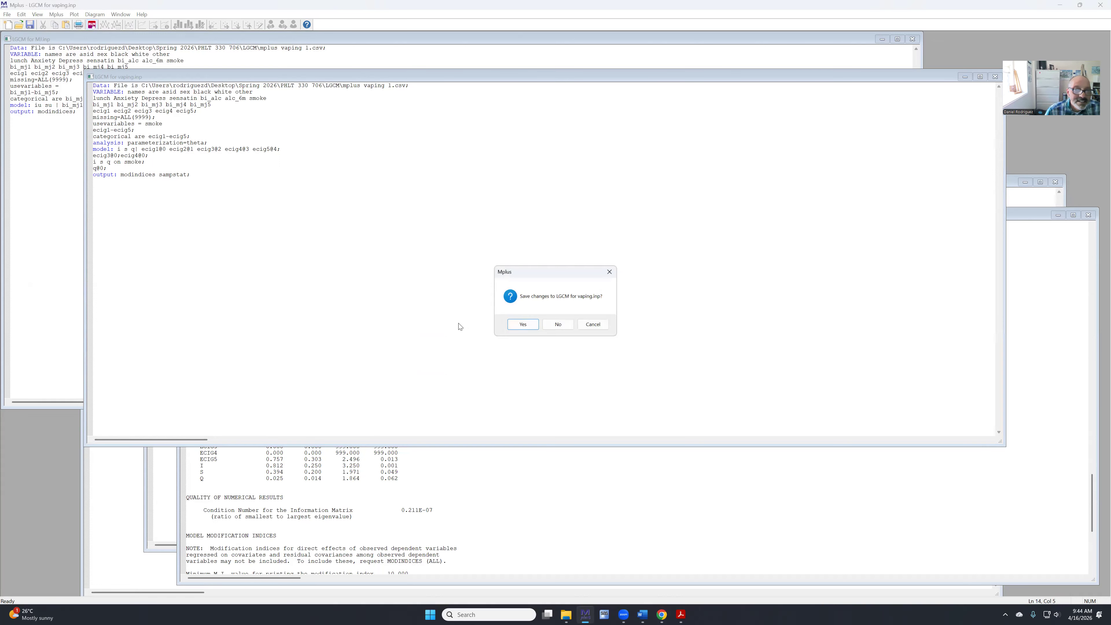
click(522, 325)
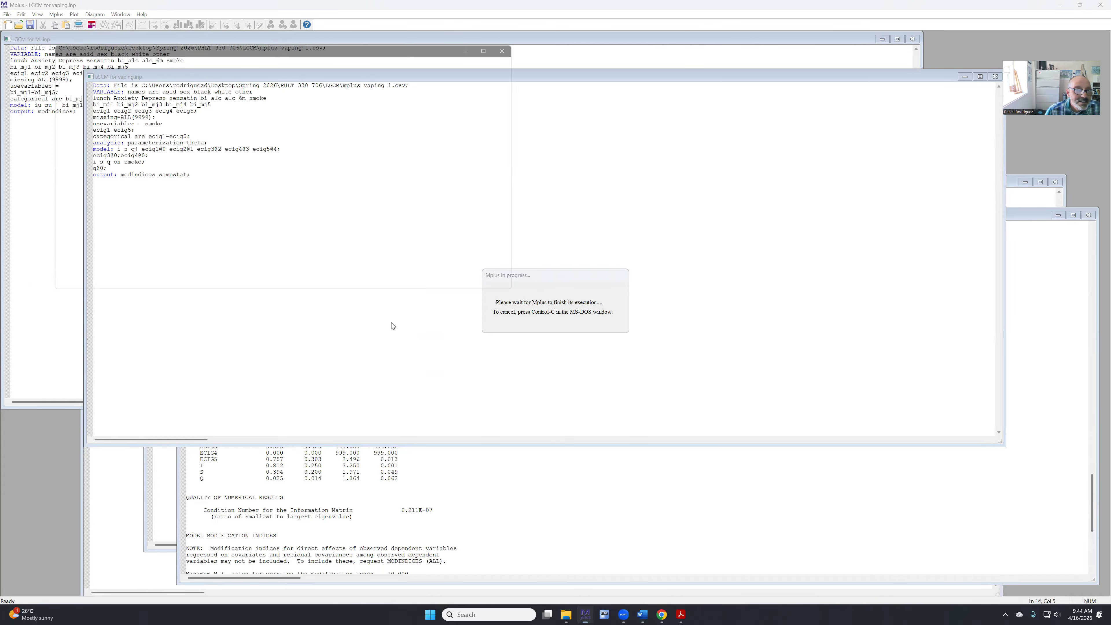
scroll(403, 318, down, 20)
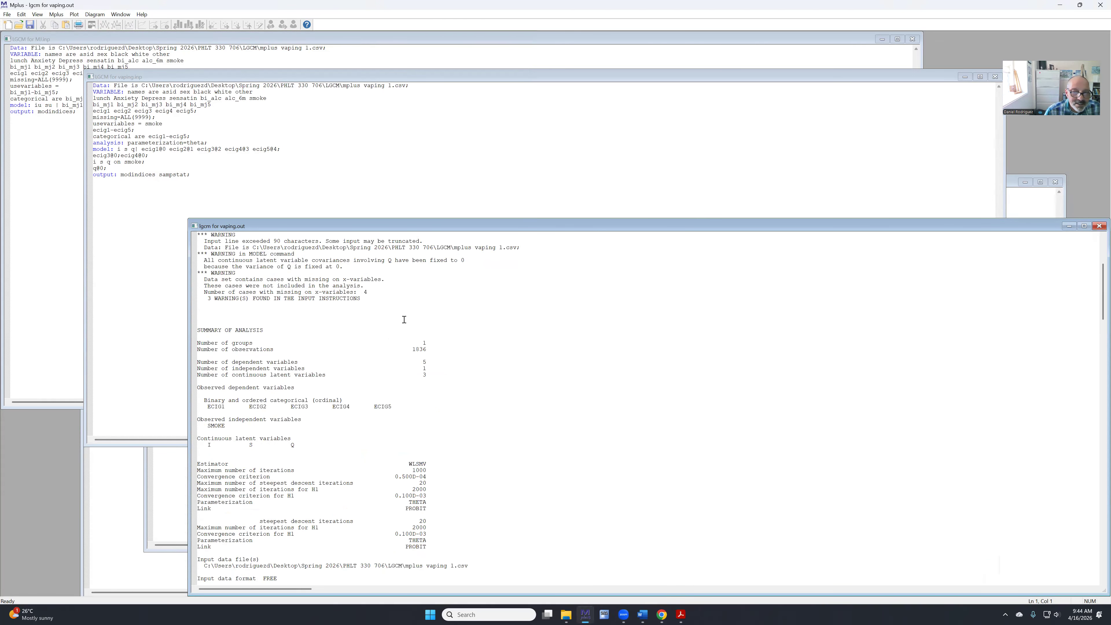
scroll(404, 319, down, 6)
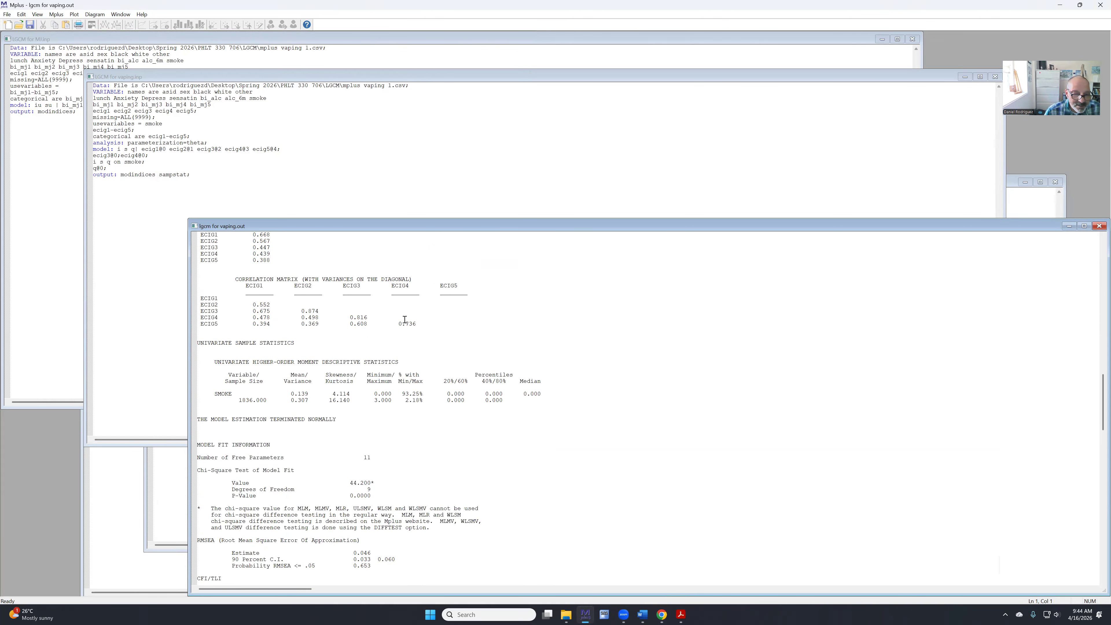
scroll(488, 385, down, 1)
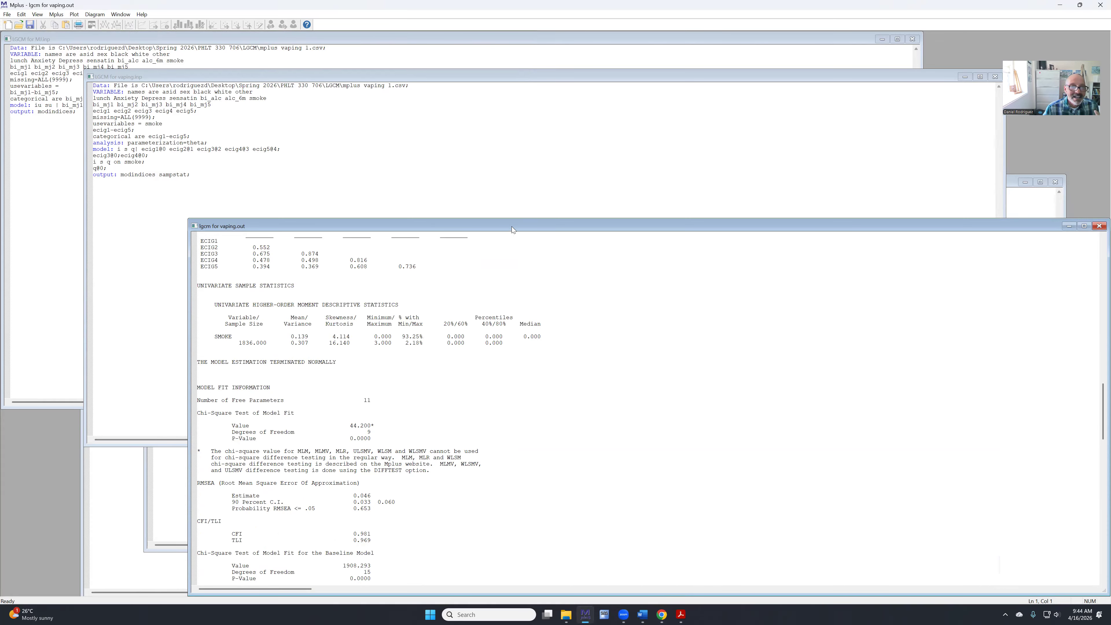
drag(510, 226, 496, 150)
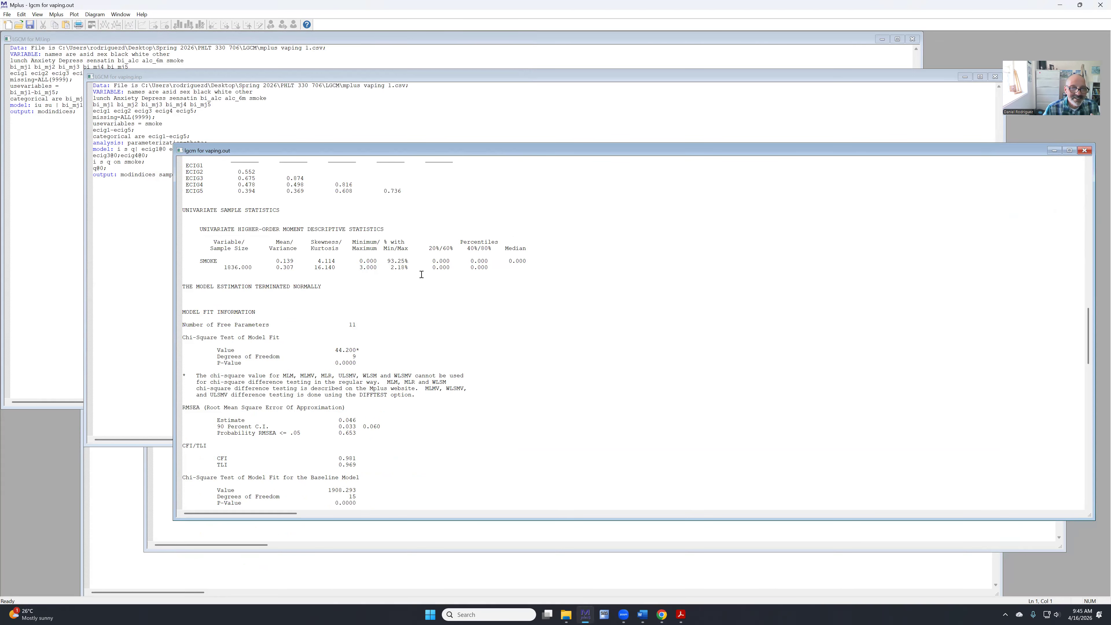
scroll(382, 324, down, 2)
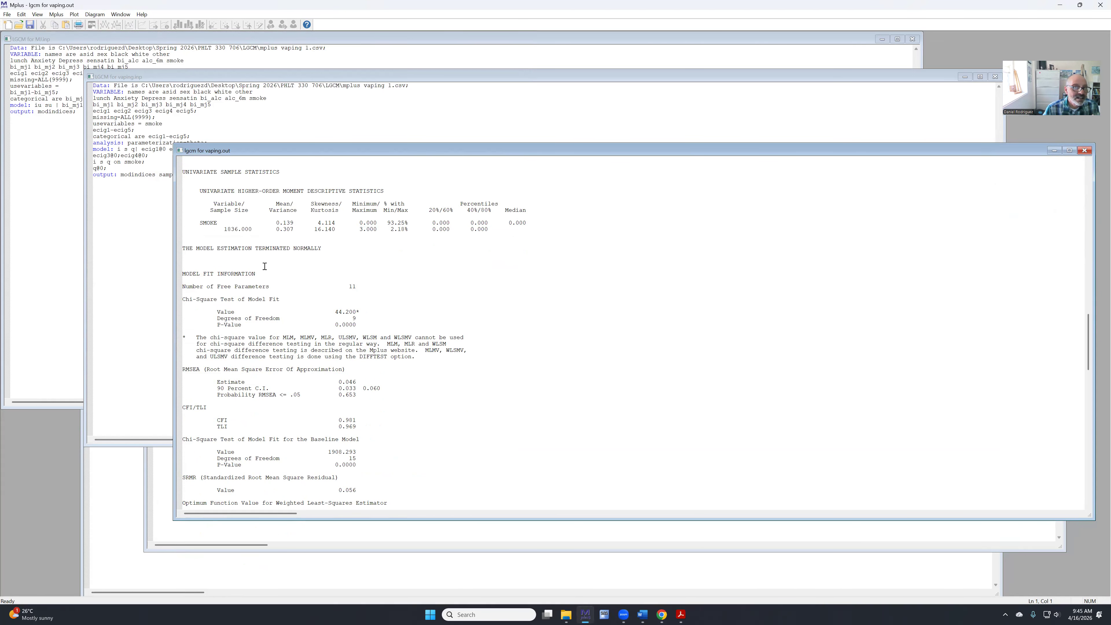
Remove the "q@0;" line from the vaping model input.
click(141, 169)
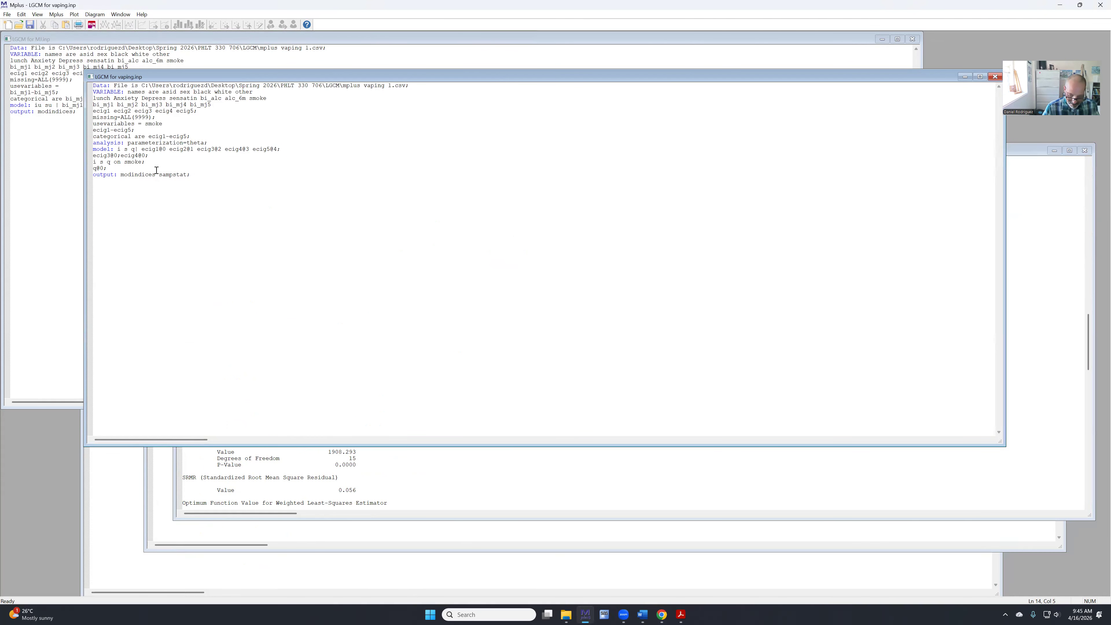
key(BackSpace)
key(BackSpace)
key(BackSpace)
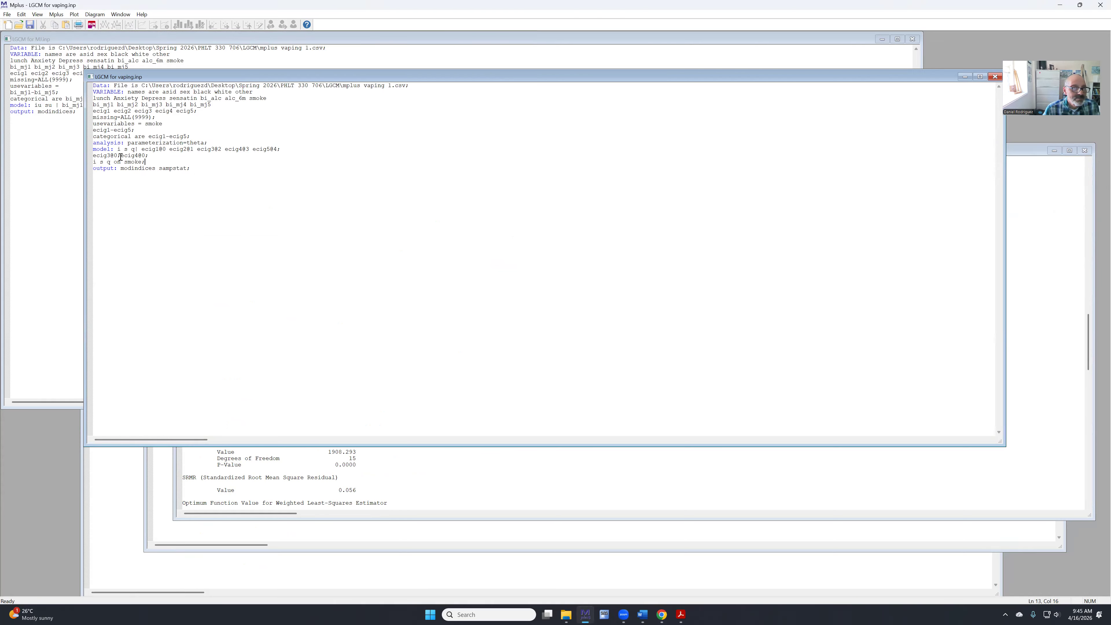
Try freeing the residual variance of ecig3 by removing "ecig3@0;", save and run the input, and check the estimation warning.
key(shift+Home)
key(ctrl+c)
key(BackSpace)
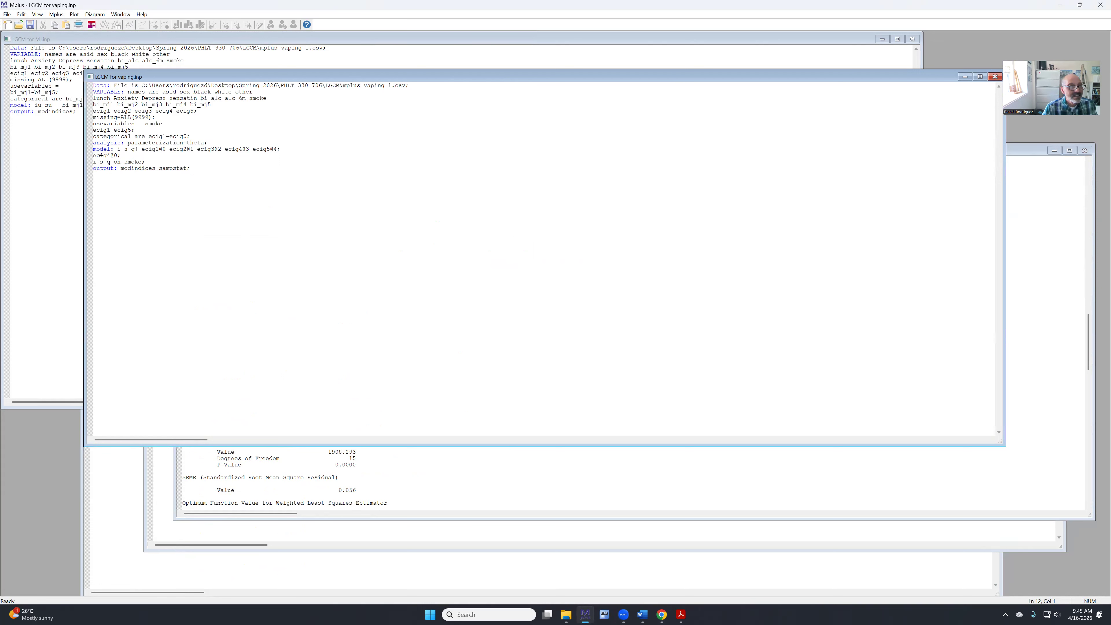
click(92, 25)
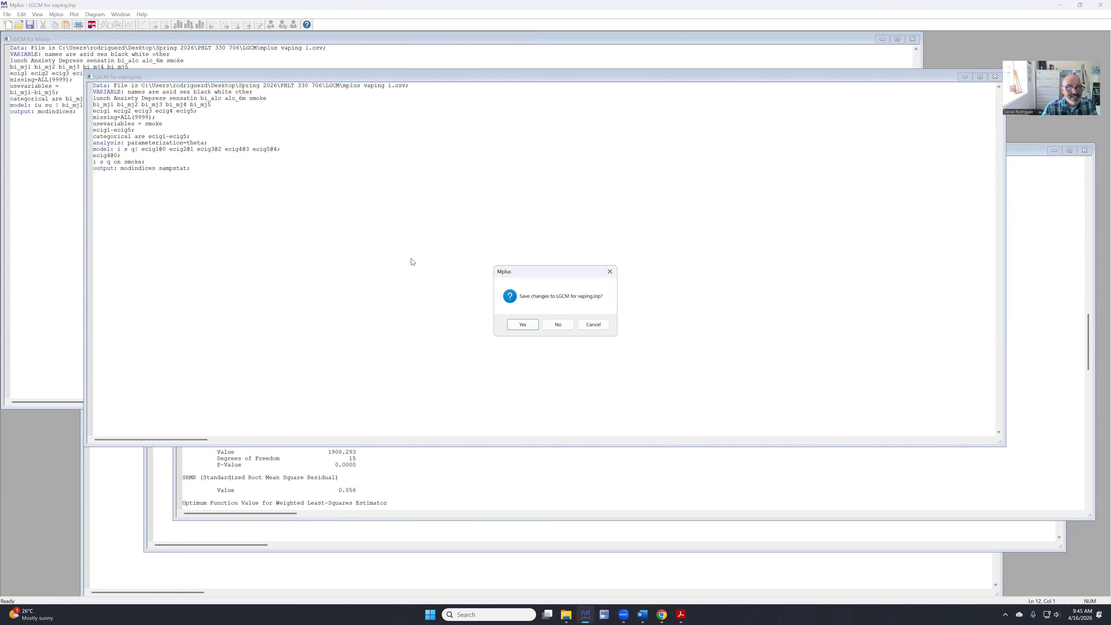
click(515, 325)
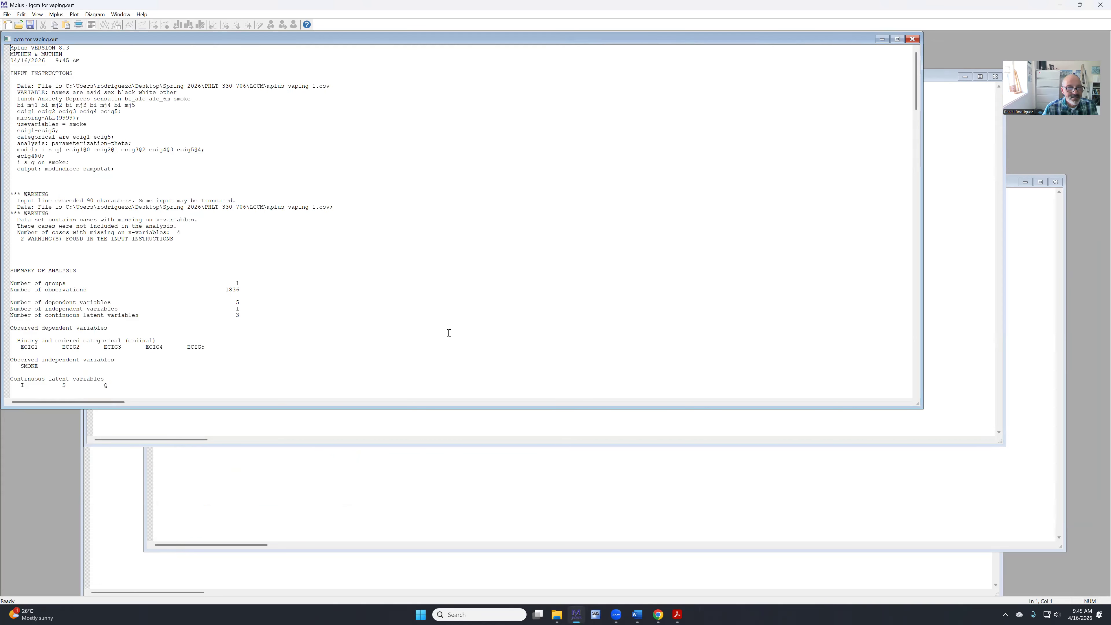
scroll(448, 333, down, 20)
scroll(448, 332, down, 12)
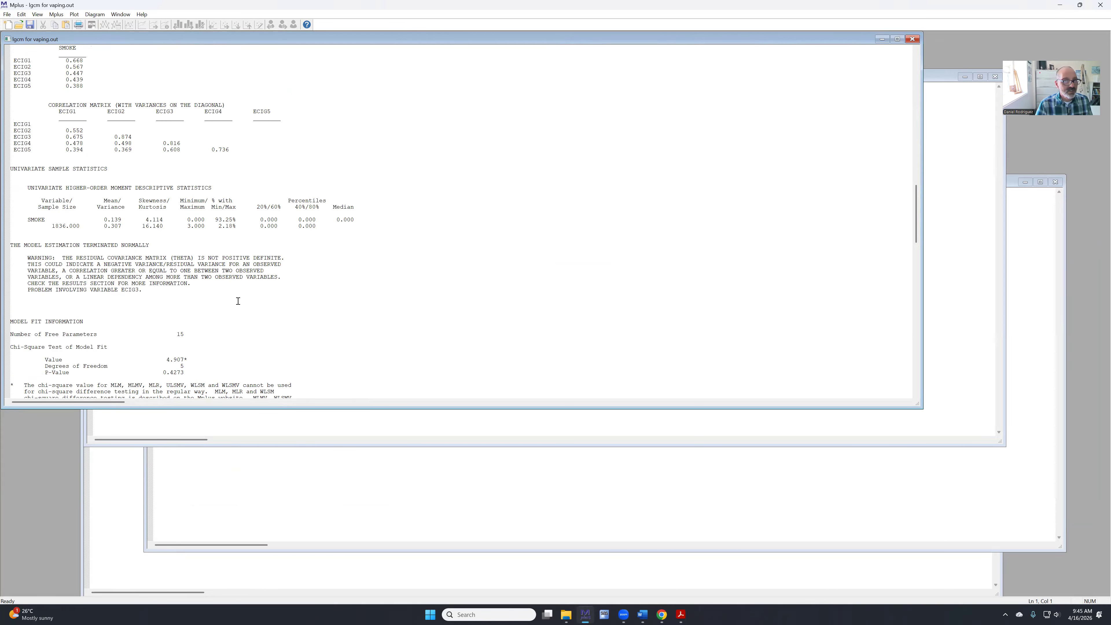
Close the output and restore "ecig3@0;" in front of "ecig4@0;" in the vaping input.
click(911, 39)
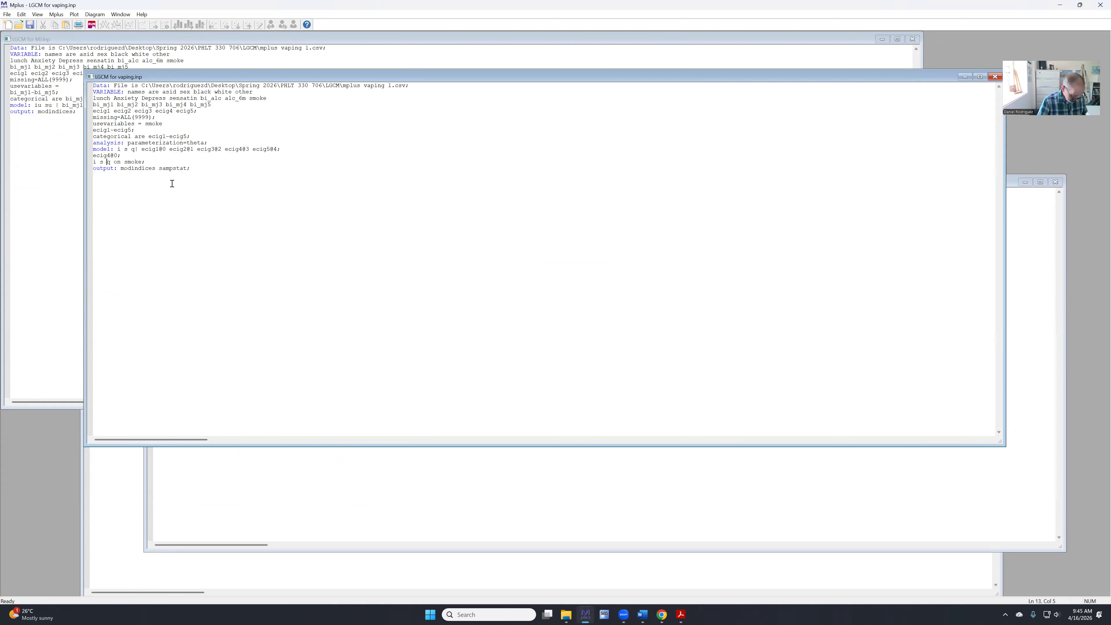
key(ctrl+v)
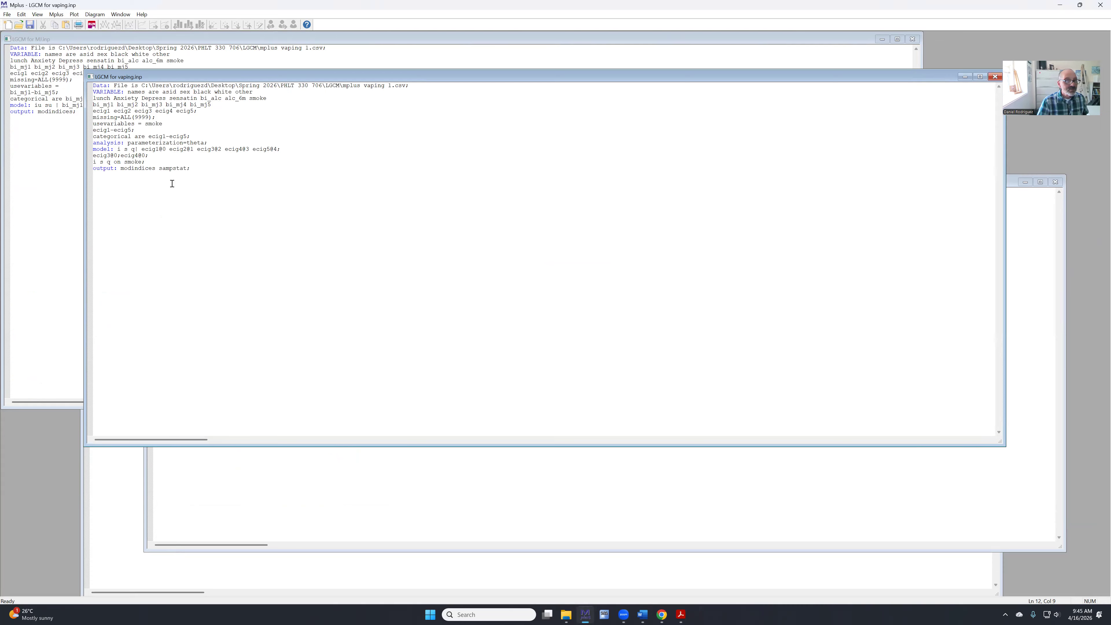
Remove q from the smoking regression so it reads "i s on smoke;", and save and run the input.
drag(105, 163, 116, 166)
key(Delete)
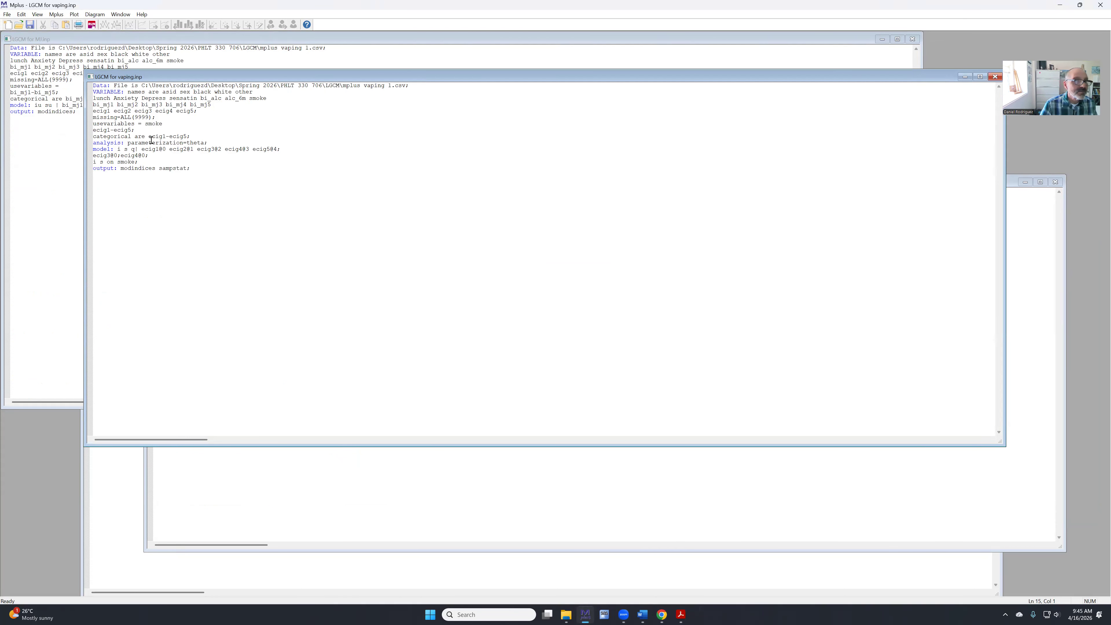
click(91, 25)
key(Return)
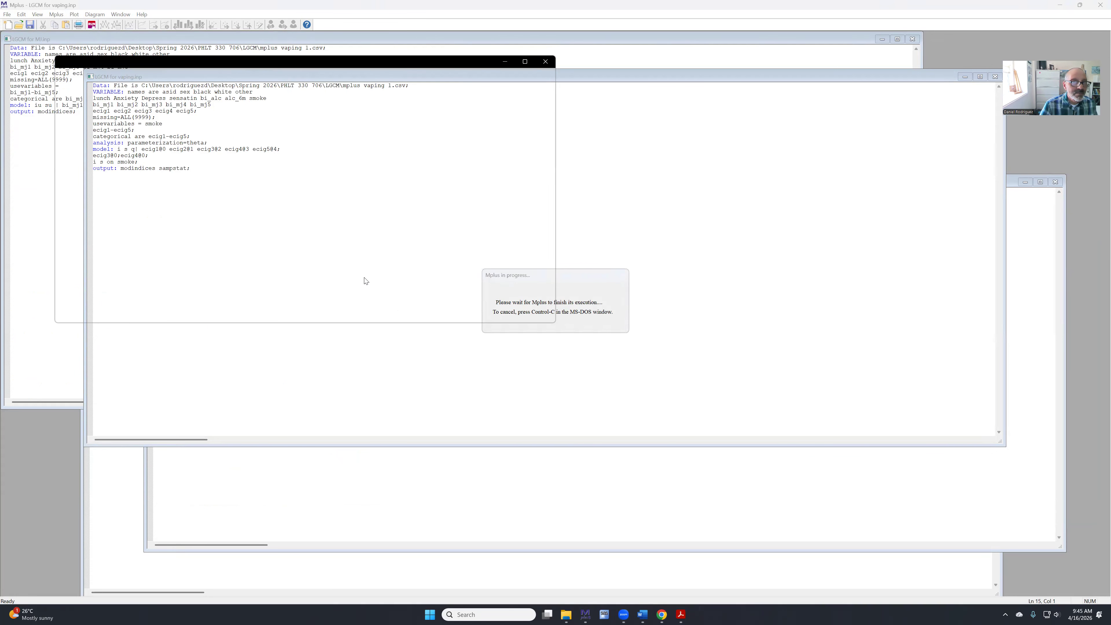
Examine the vaping model output, covering the estimation message, fit indices, smoking effects, growth factor estimates, variances and sample statistics.
scroll(366, 277, down, 20)
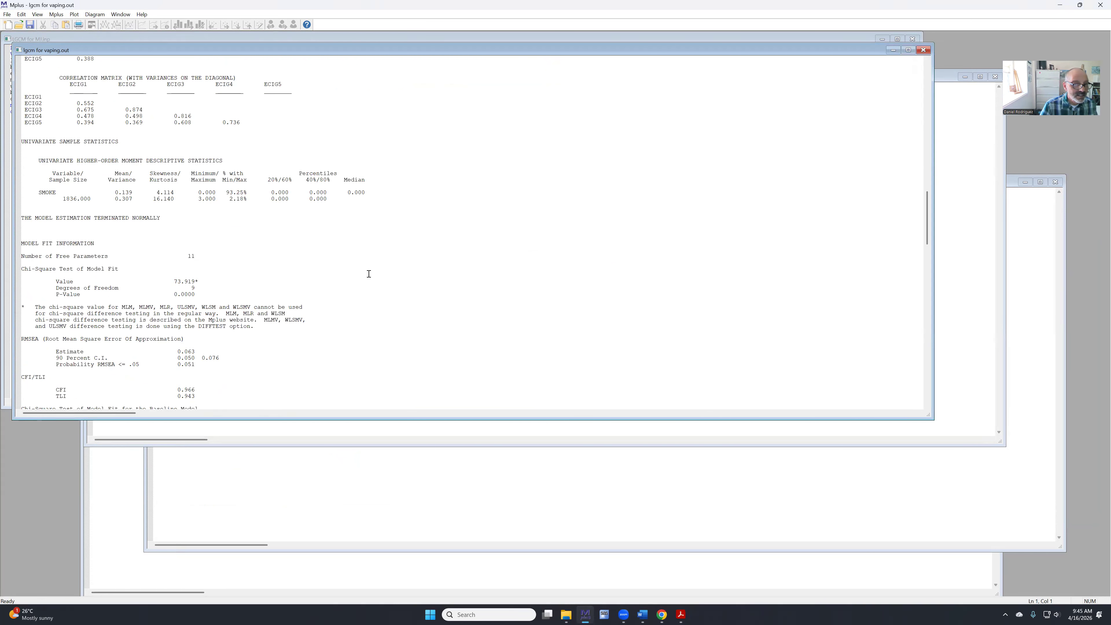
scroll(369, 273, down, 2)
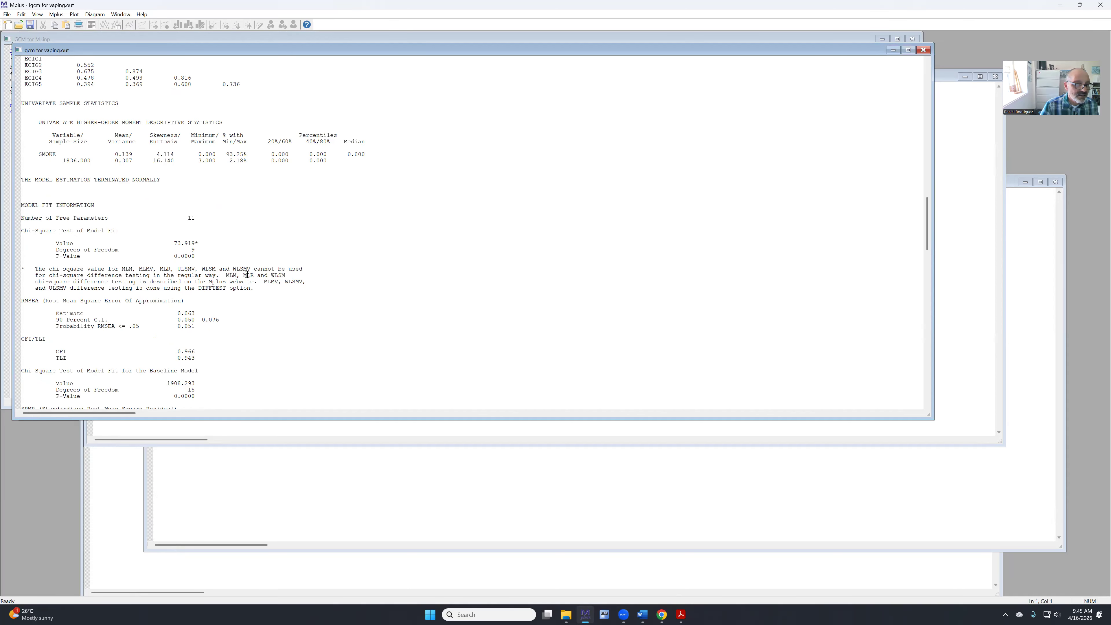
scroll(249, 272, down, 2)
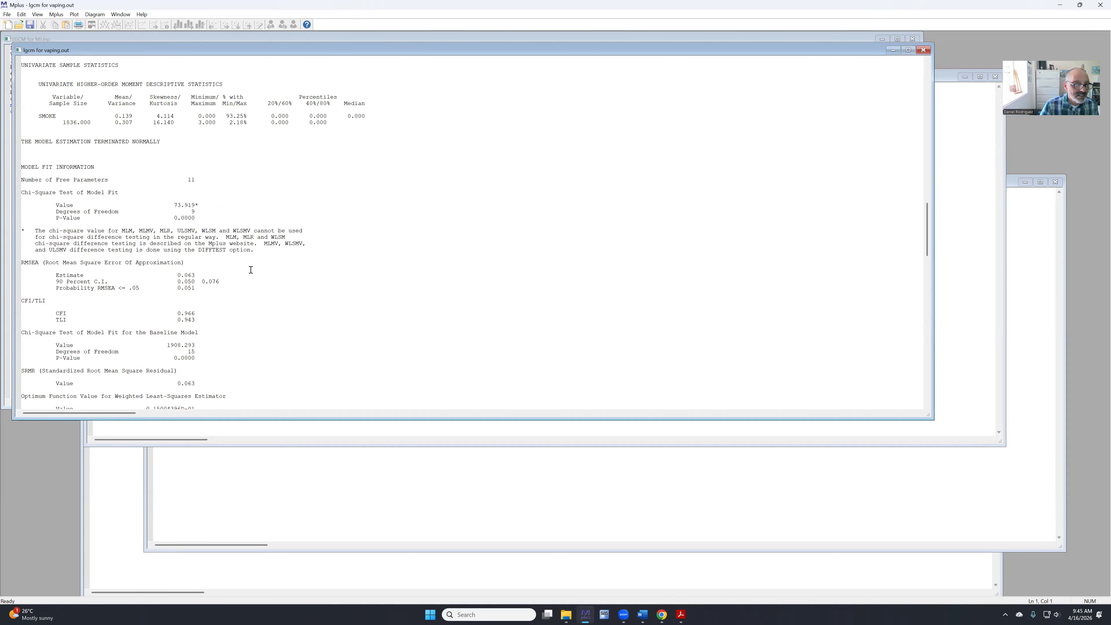
scroll(250, 270, down, 2)
scroll(252, 270, down, 14)
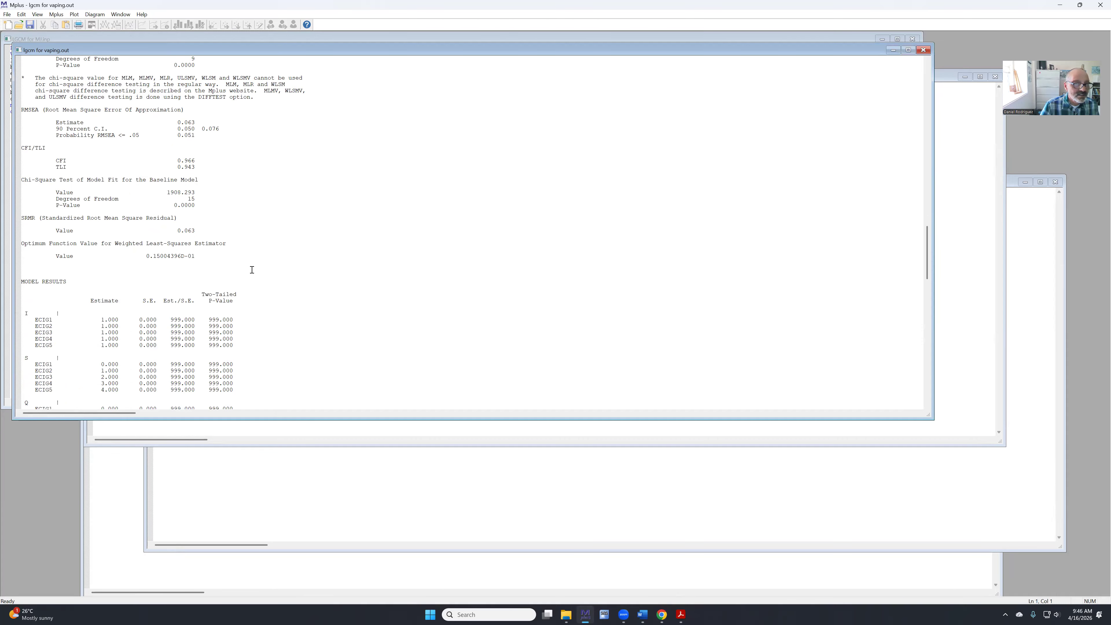
scroll(252, 269, down, 2)
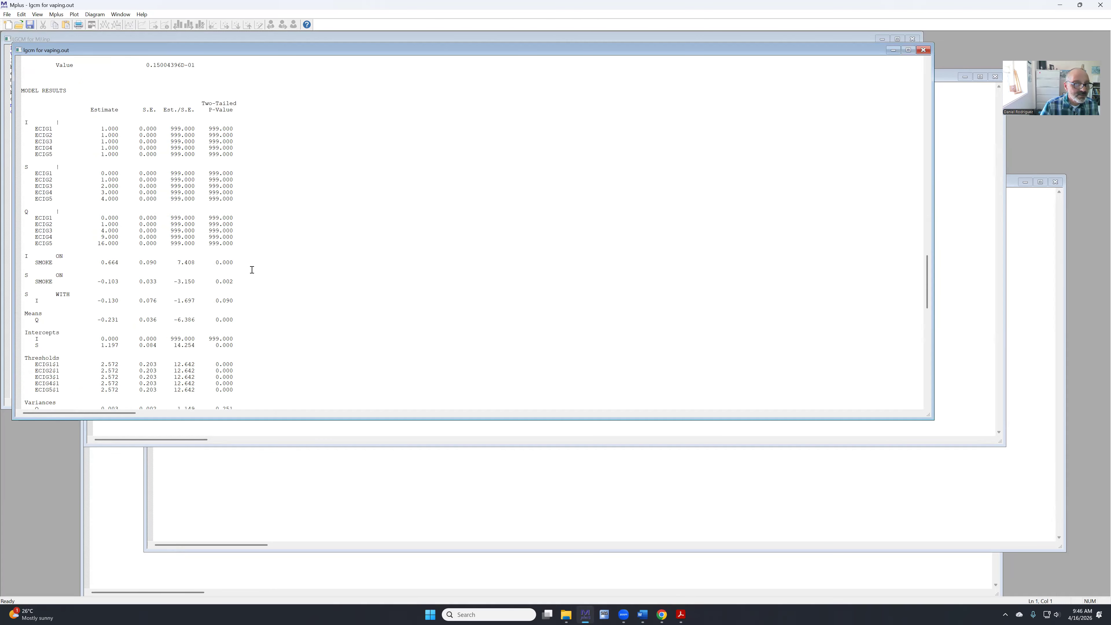
scroll(260, 269, down, 6)
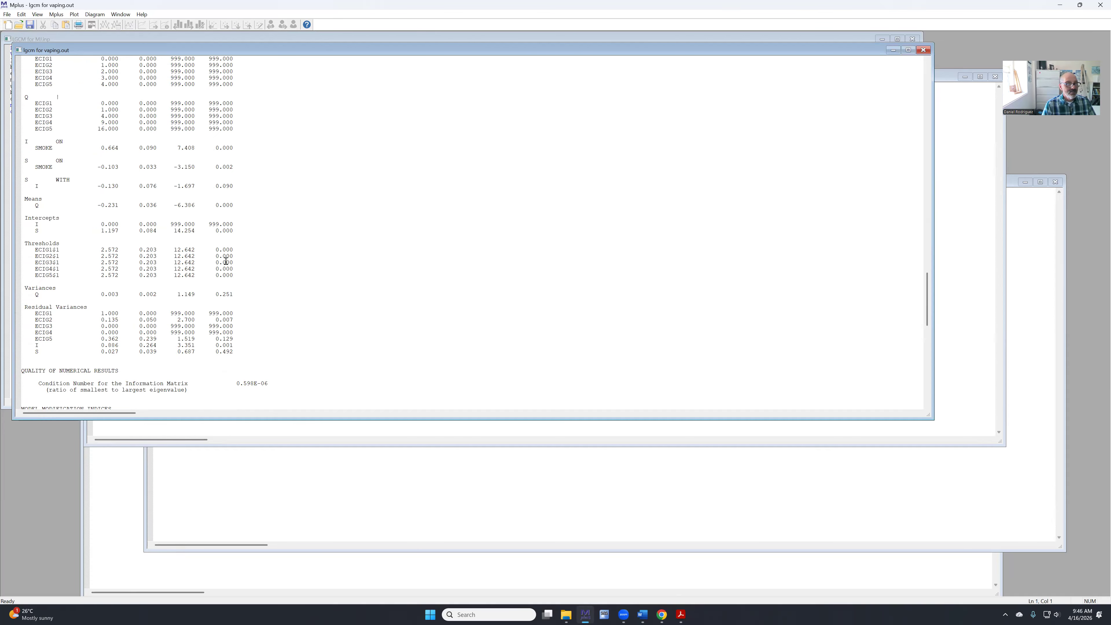
scroll(227, 262, up, 6)
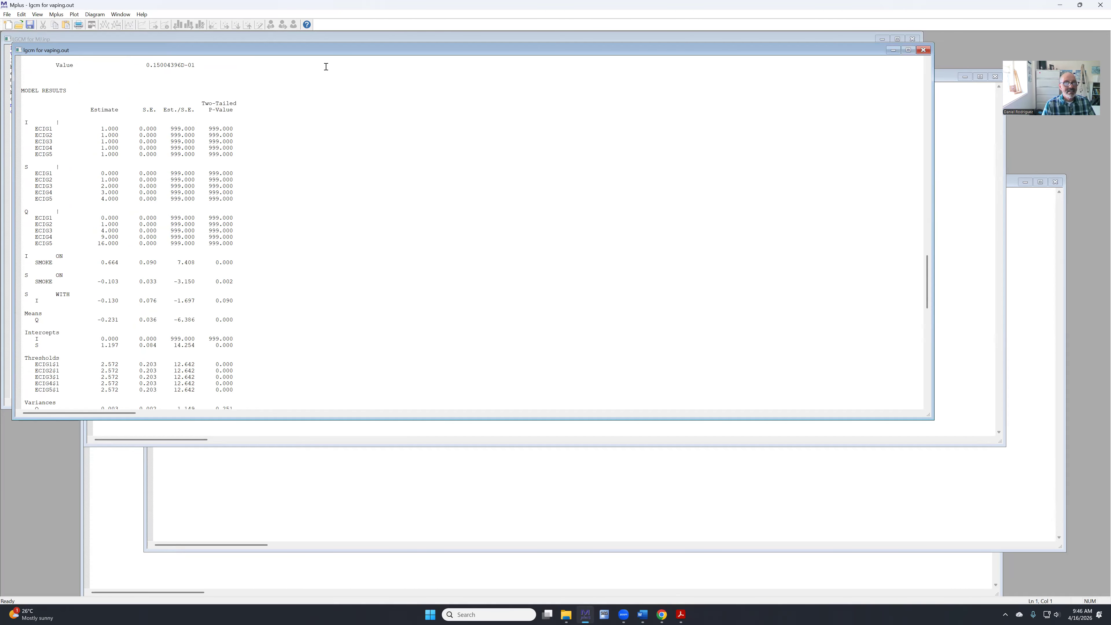
scroll(252, 193, down, 2)
scroll(252, 194, up, 18)
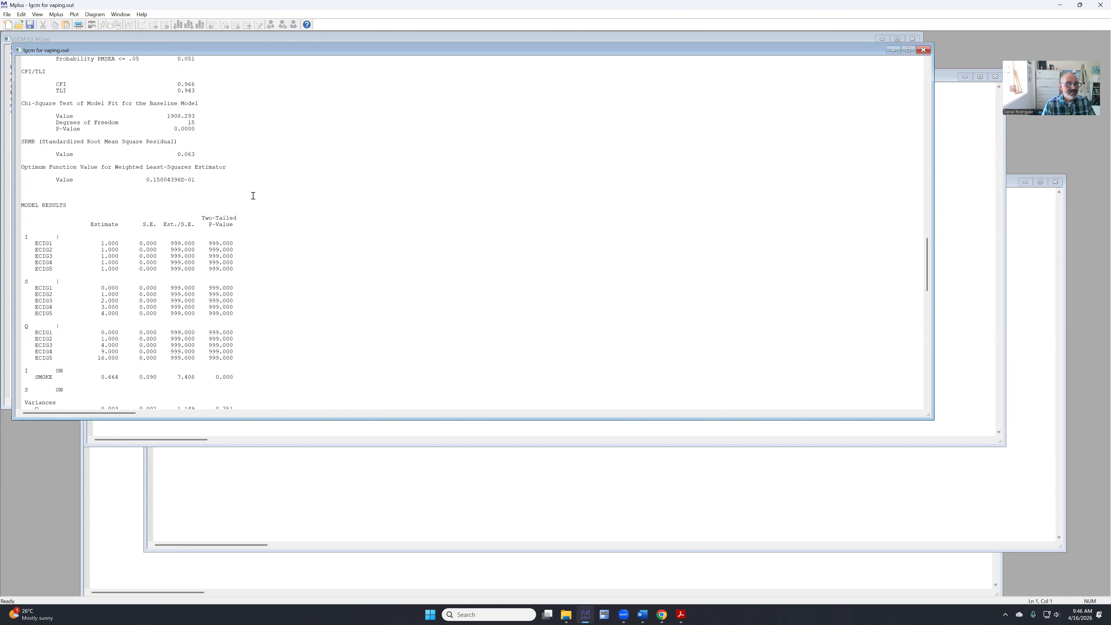
scroll(253, 195, up, 20)
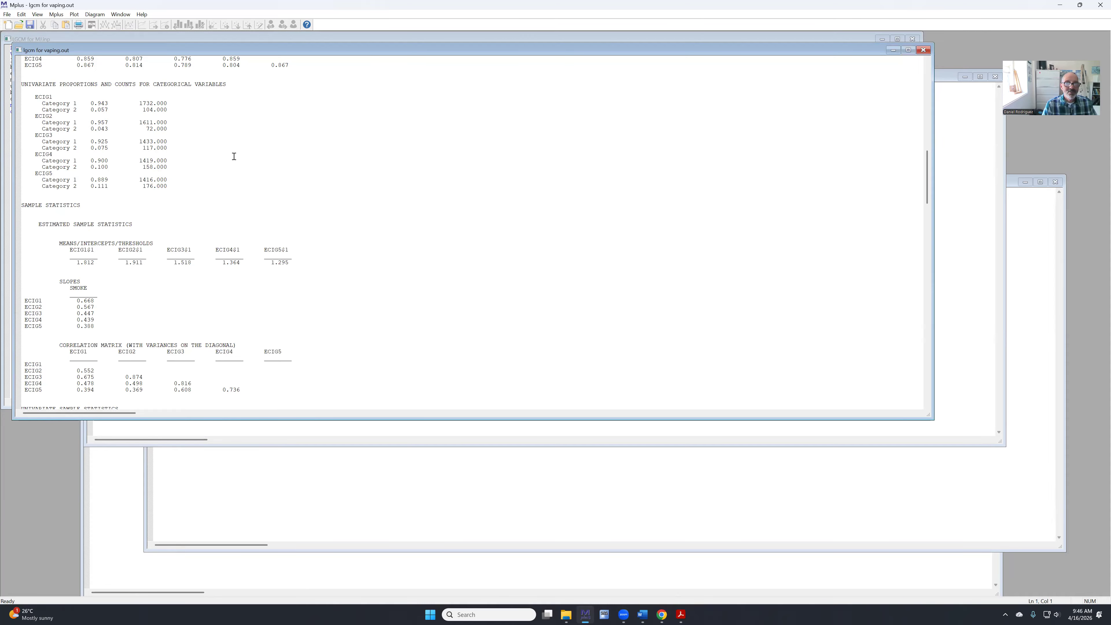
Close the vaping output and the vaping and MJ inputs, and maximize the mediation model LGCM with bootstrapped standard errors input.
click(923, 51)
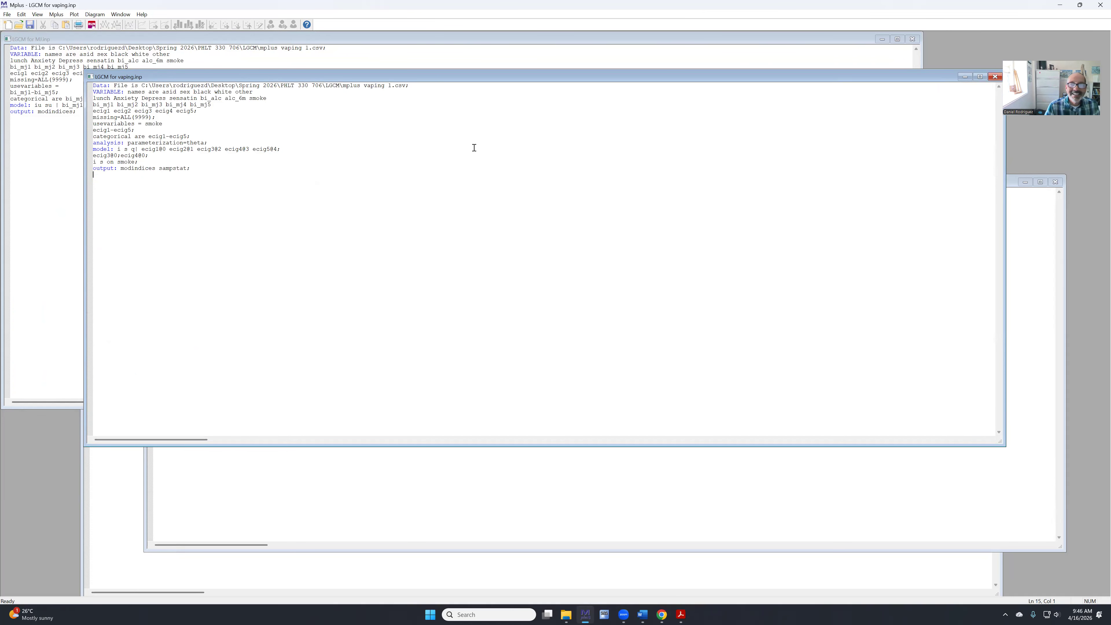
click(995, 78)
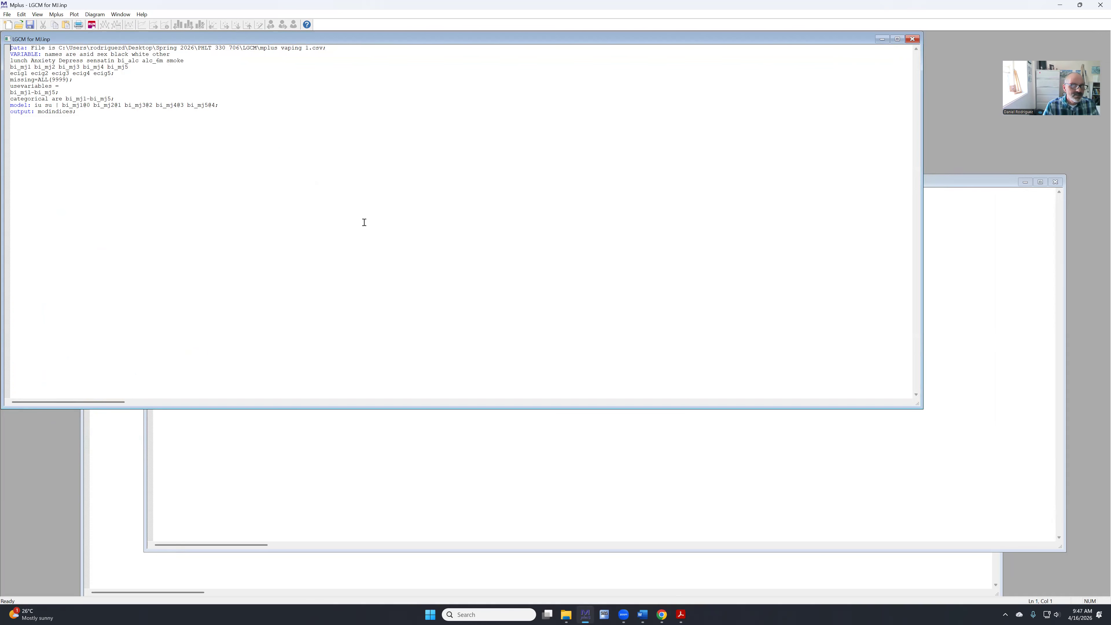
click(914, 41)
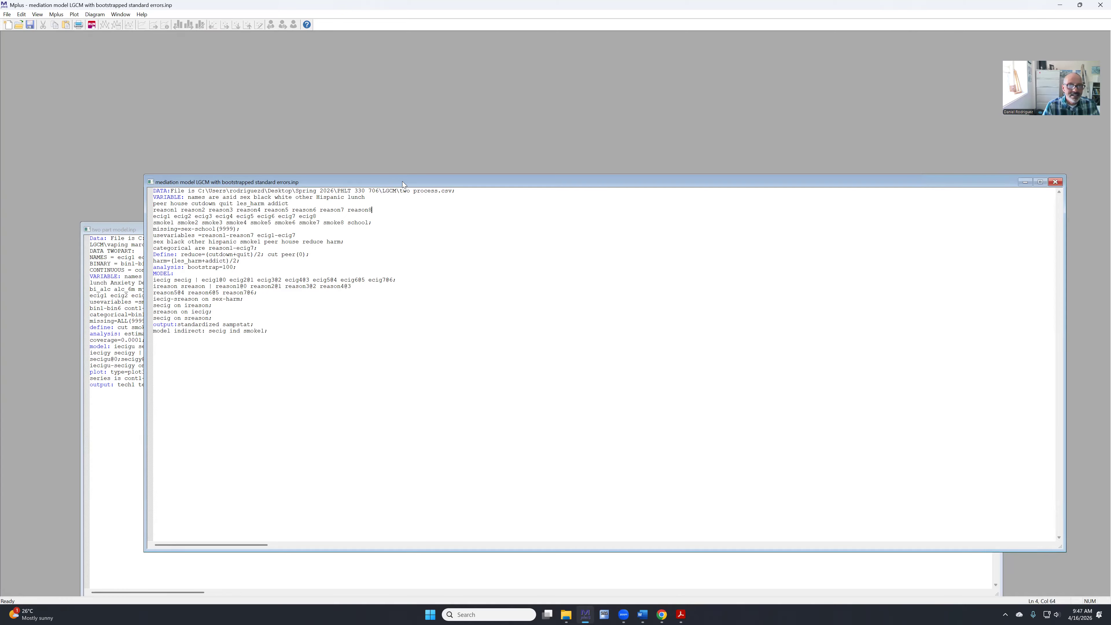
drag(402, 182, 350, 127)
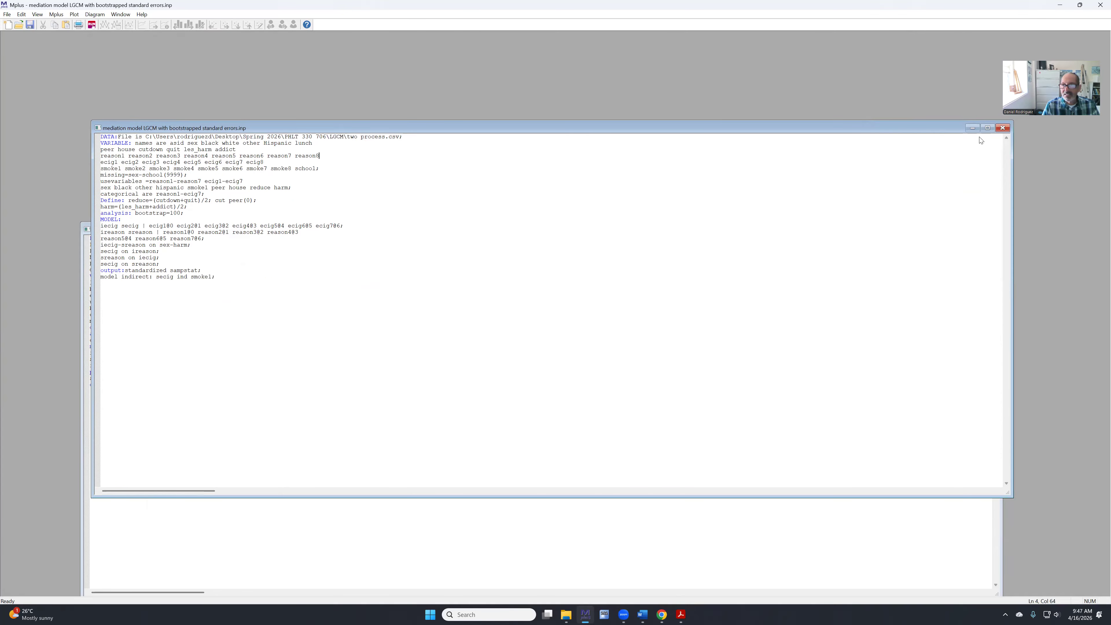
click(987, 129)
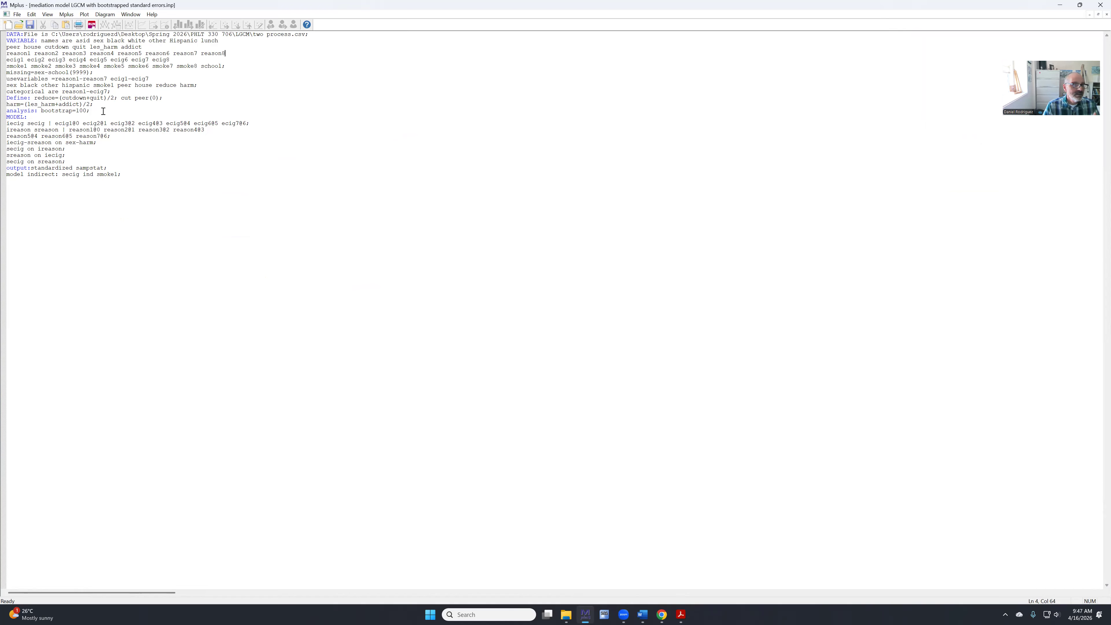
Remove the "analysis: bootstrap=100;" line from the mediation model input, and save and run it.
drag(90, 110, 3, 110)
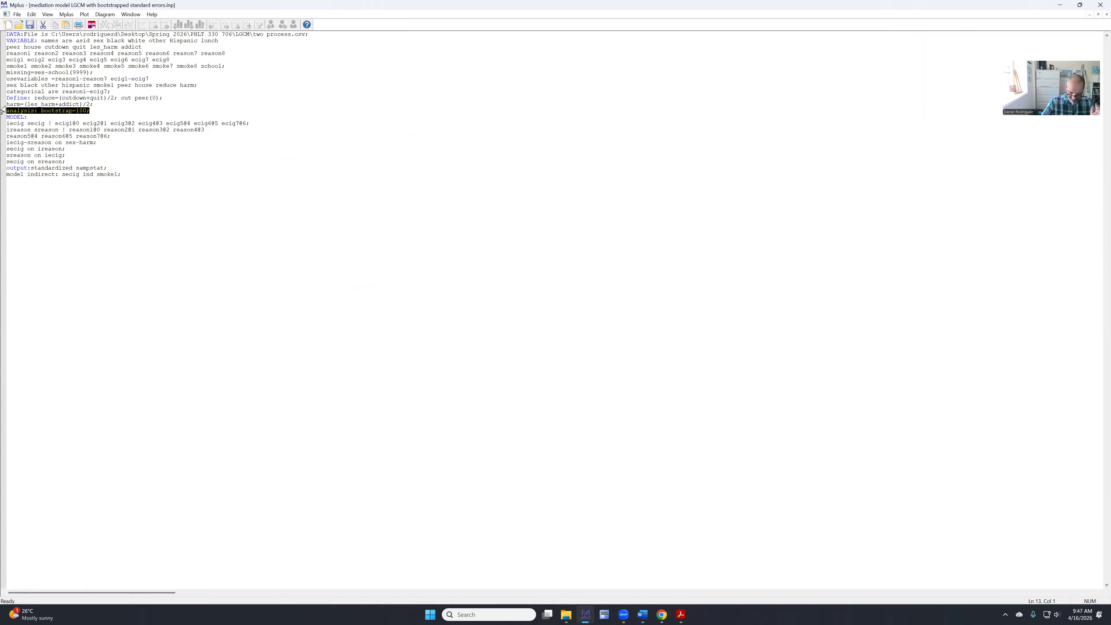
key(Delete)
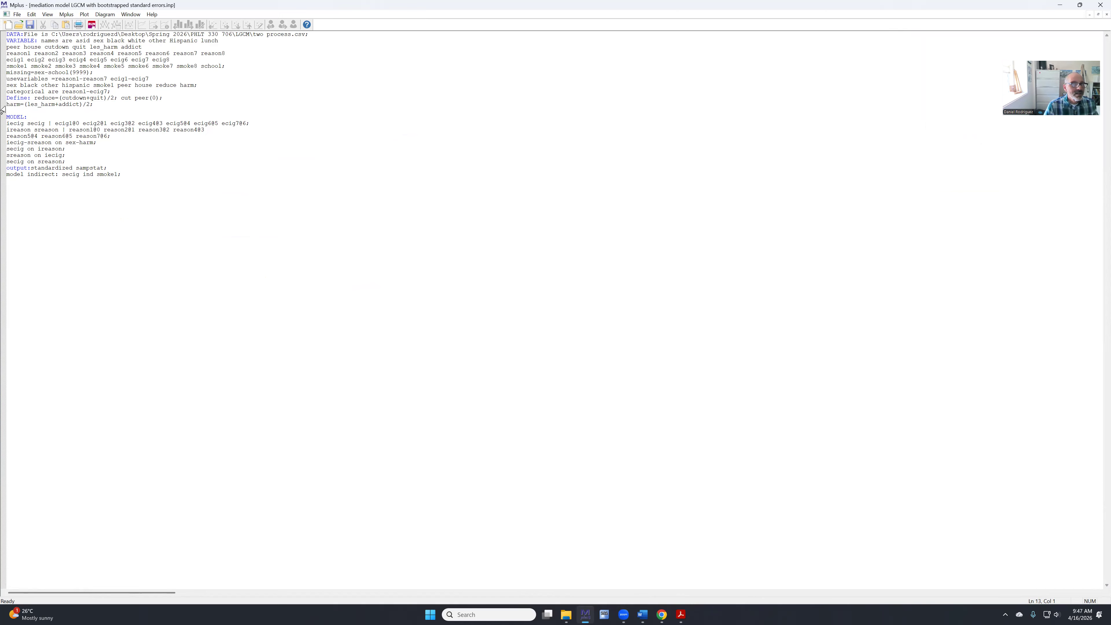
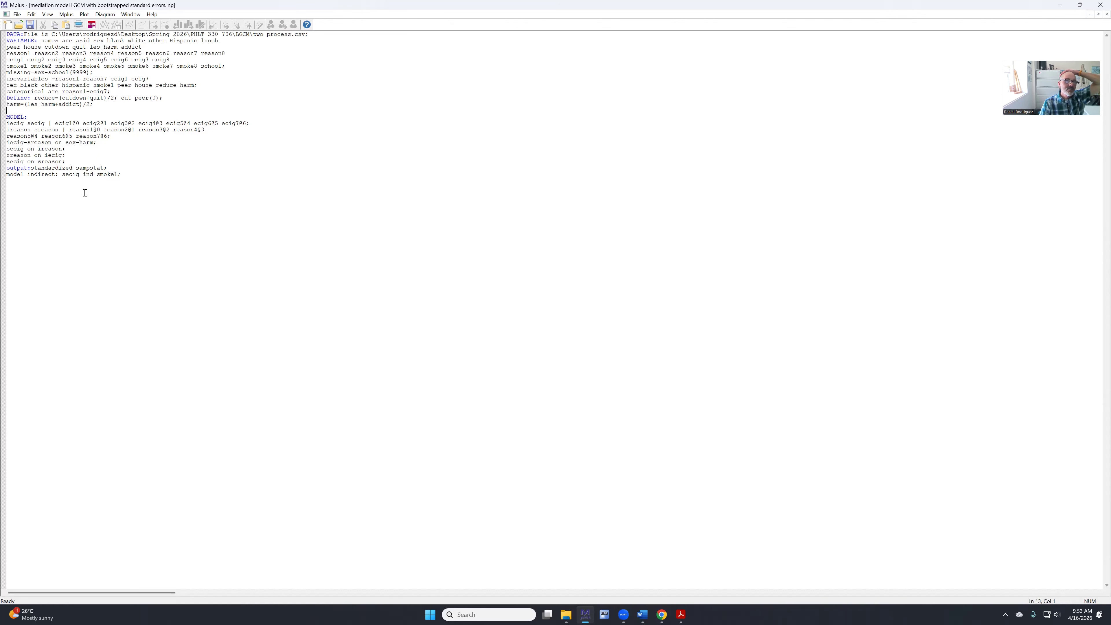
click(92, 25)
click(544, 325)
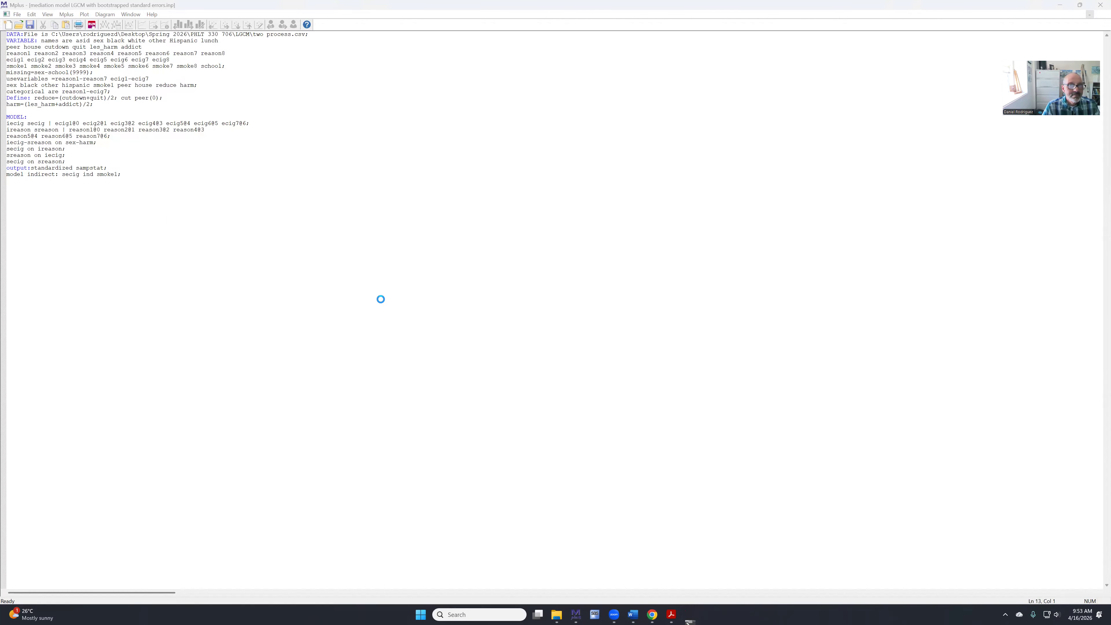
Examine the mediation model output's warning section, analysis summary and covariance coverage tables.
scroll(293, 288, down, 2)
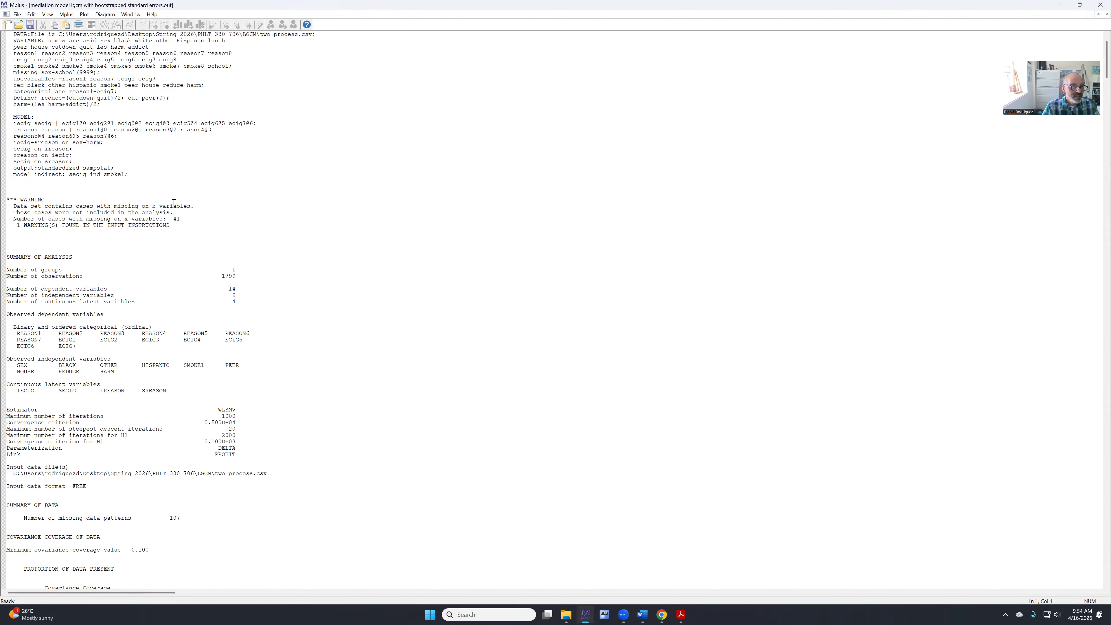
scroll(316, 246, down, 4)
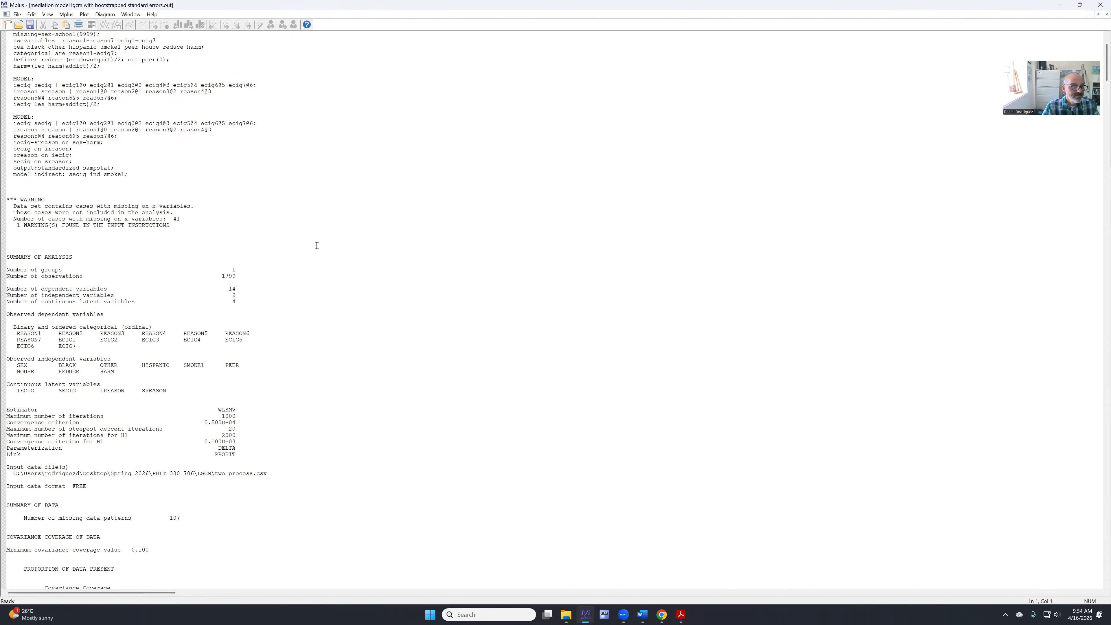
scroll(318, 245, down, 8)
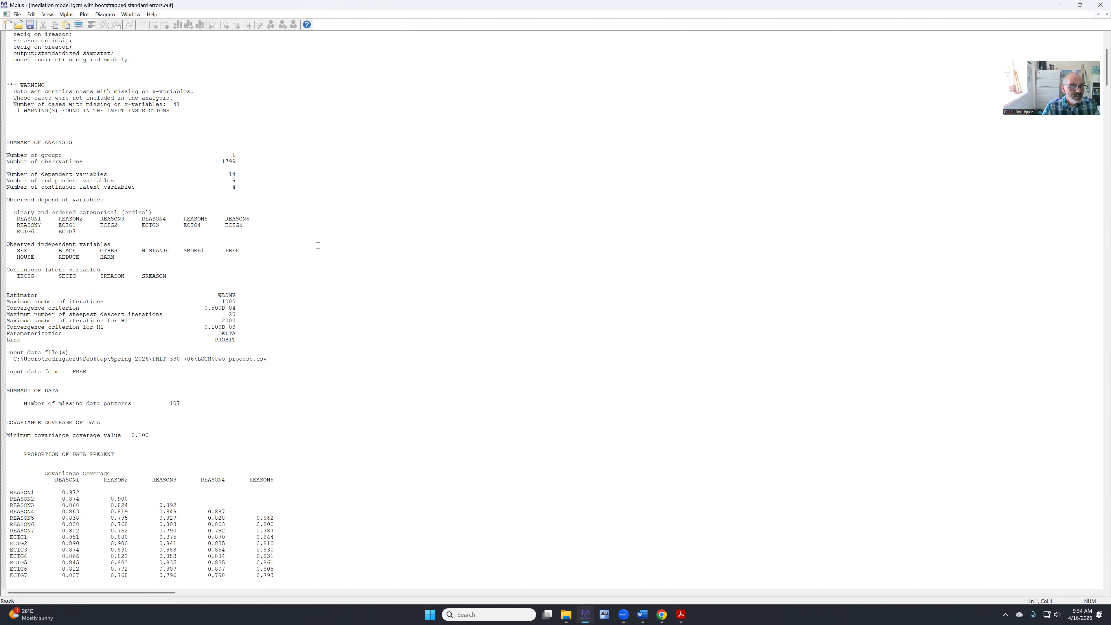
scroll(317, 245, down, 2)
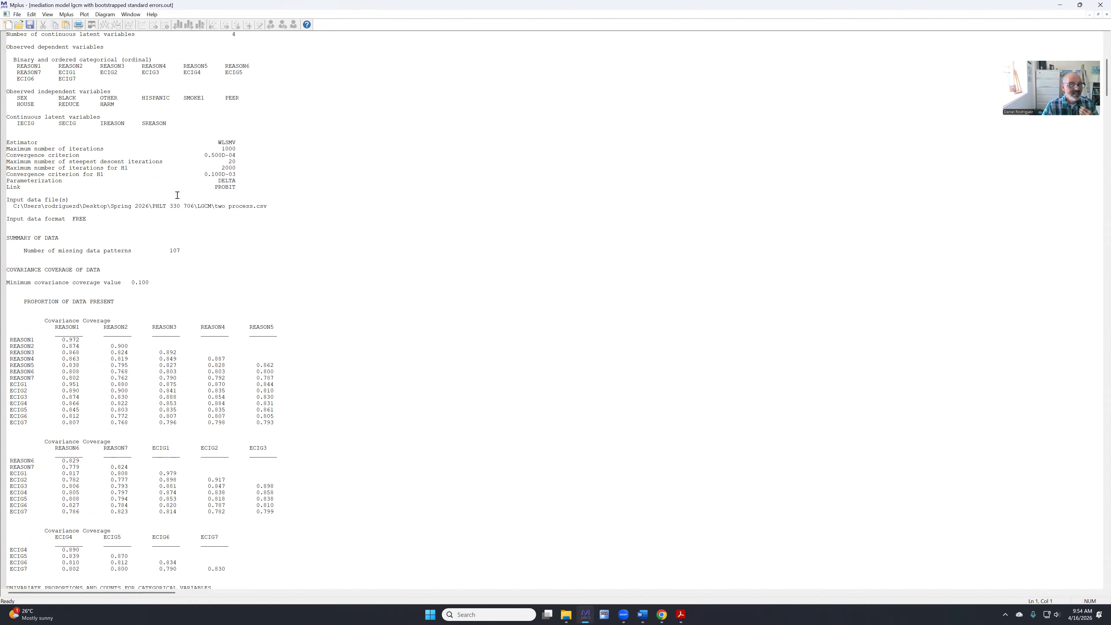
scroll(274, 230, down, 10)
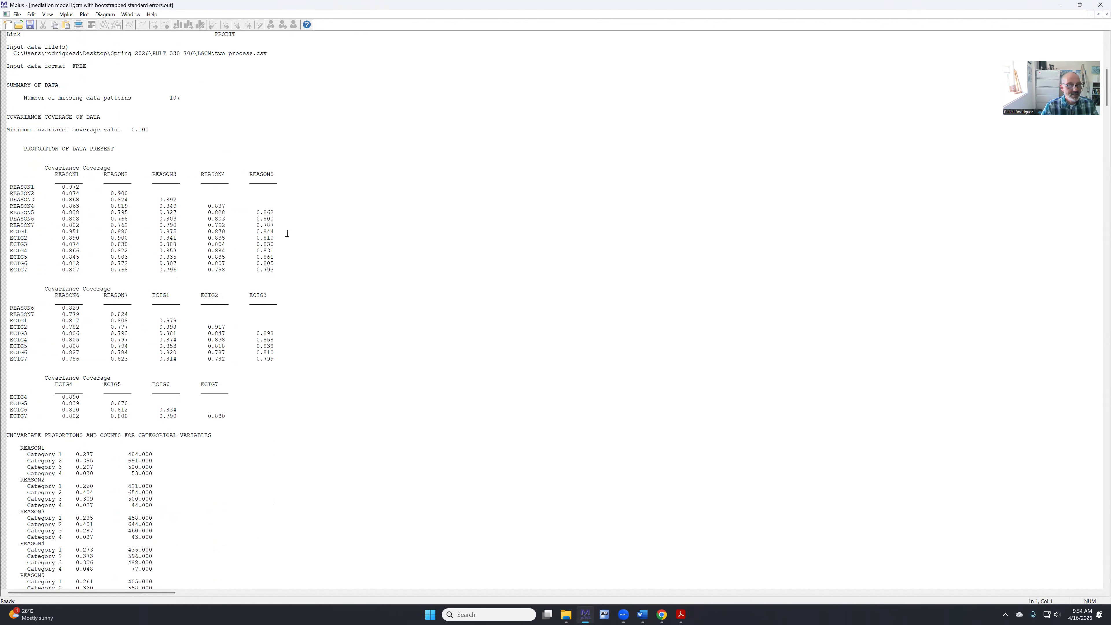
scroll(307, 237, down, 10)
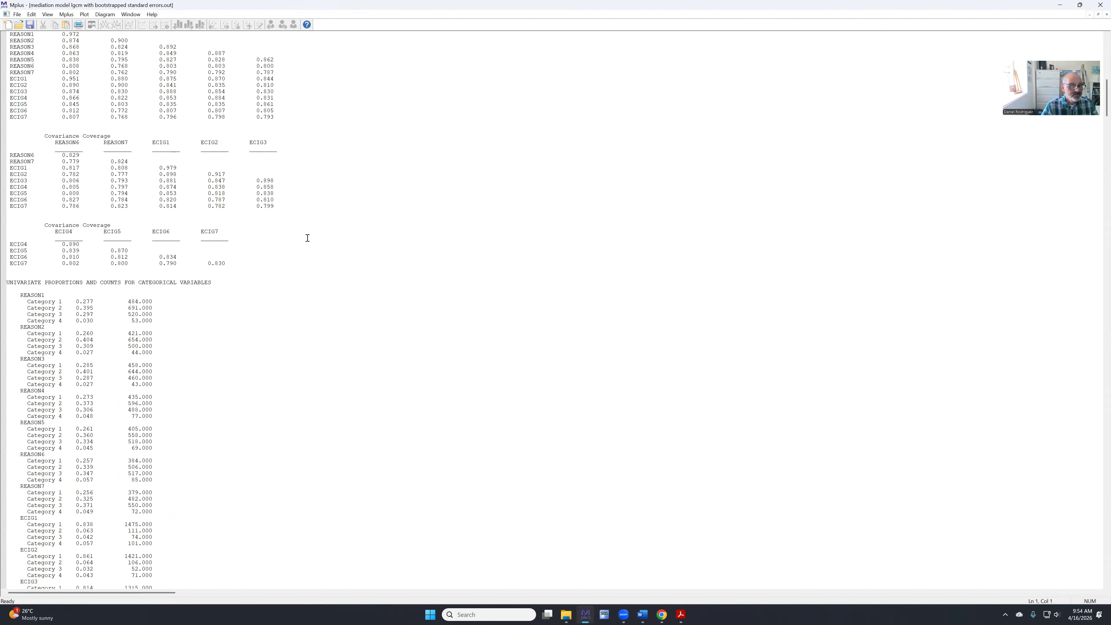
Examine the univariate proportions and counts for the reason1–reason7 and ecig1–ecig7 categories in the mediation output.
scroll(308, 238, down, 2)
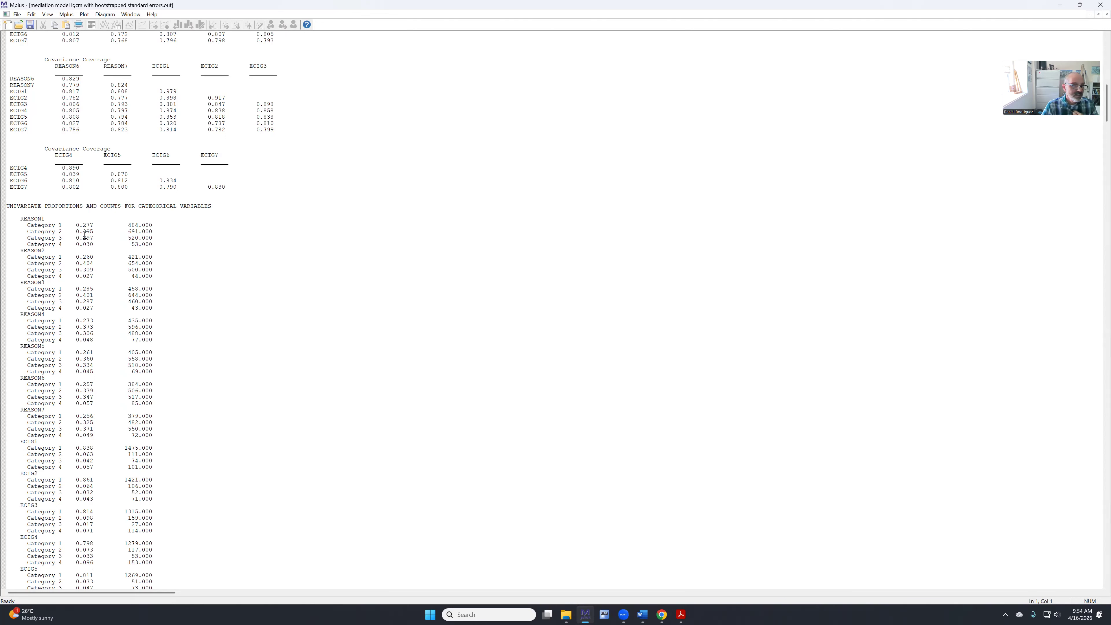
scroll(163, 237, down, 4)
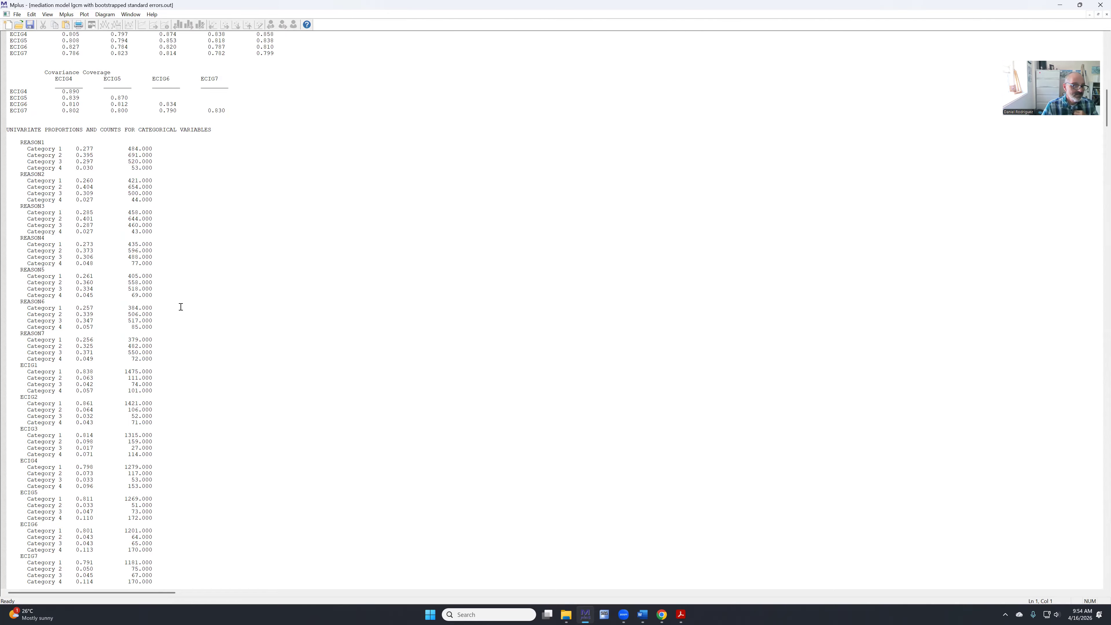
scroll(180, 306, down, 4)
scroll(180, 306, down, 2)
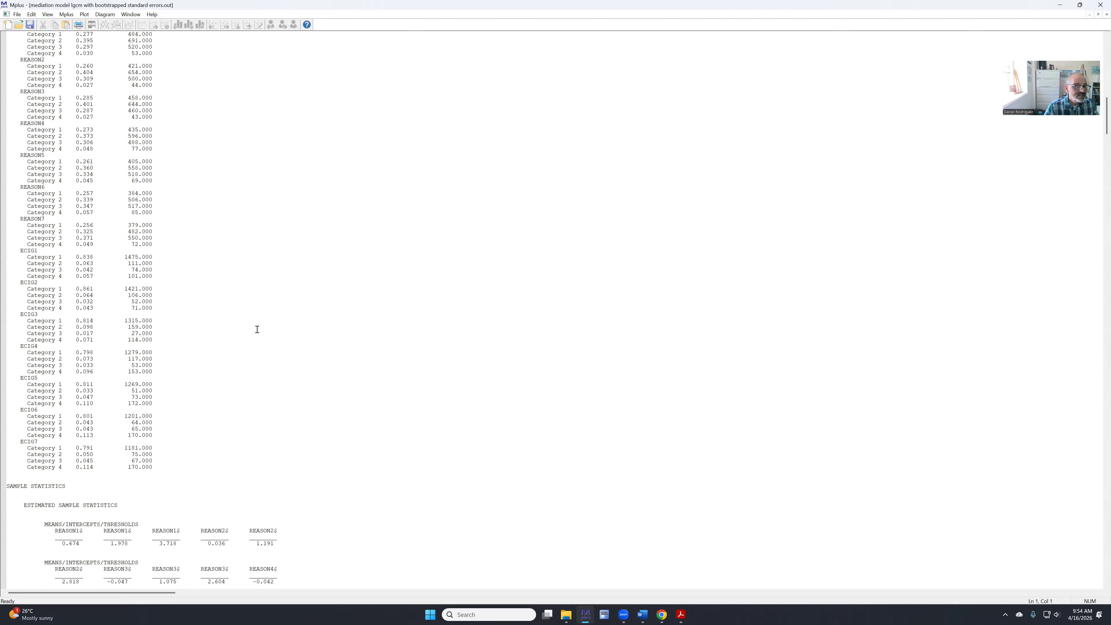
scroll(228, 343, down, 6)
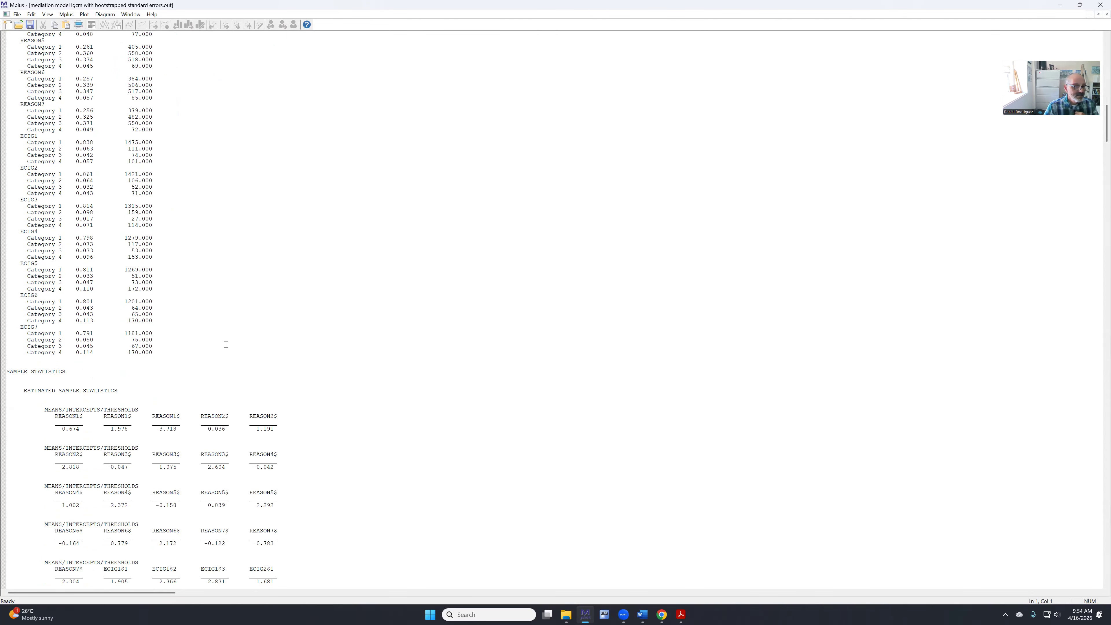
scroll(159, 265, up, 10)
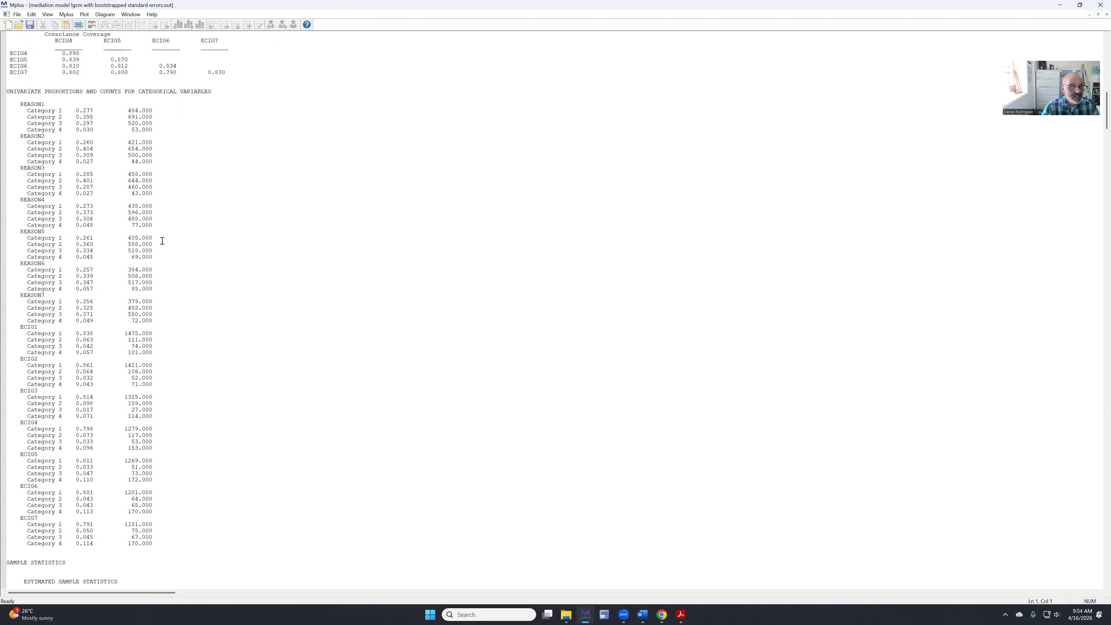
scroll(168, 247, down, 20)
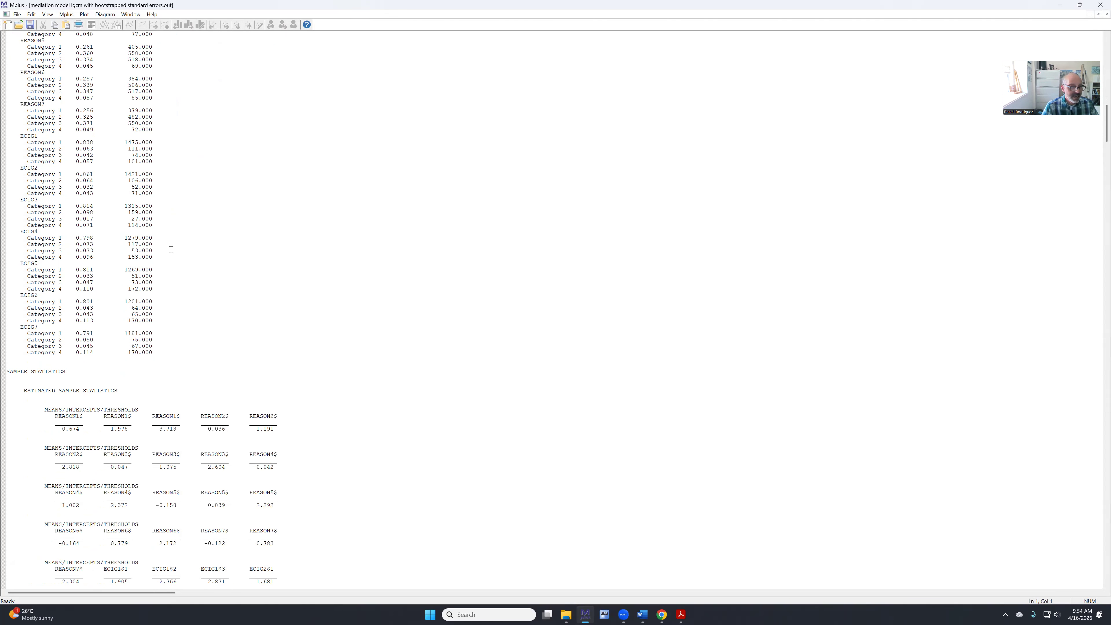
Examine the mediation output's estimated sample statistics, slopes, correlation matrices, univariate statistics and model fit information.
scroll(259, 244, down, 2)
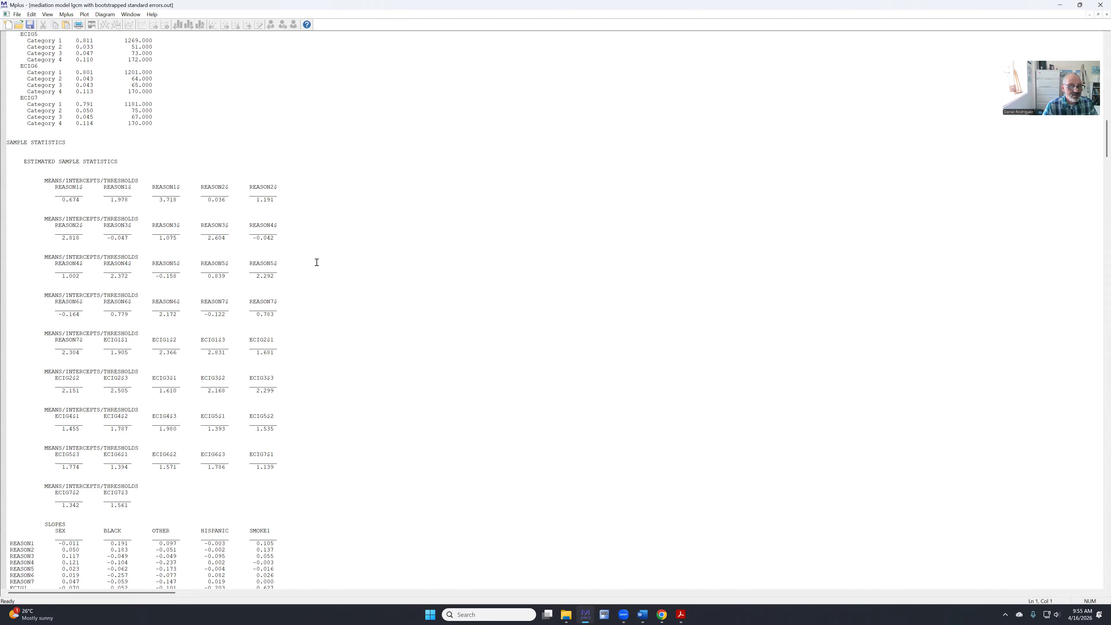
scroll(320, 263, down, 6)
scroll(337, 264, down, 6)
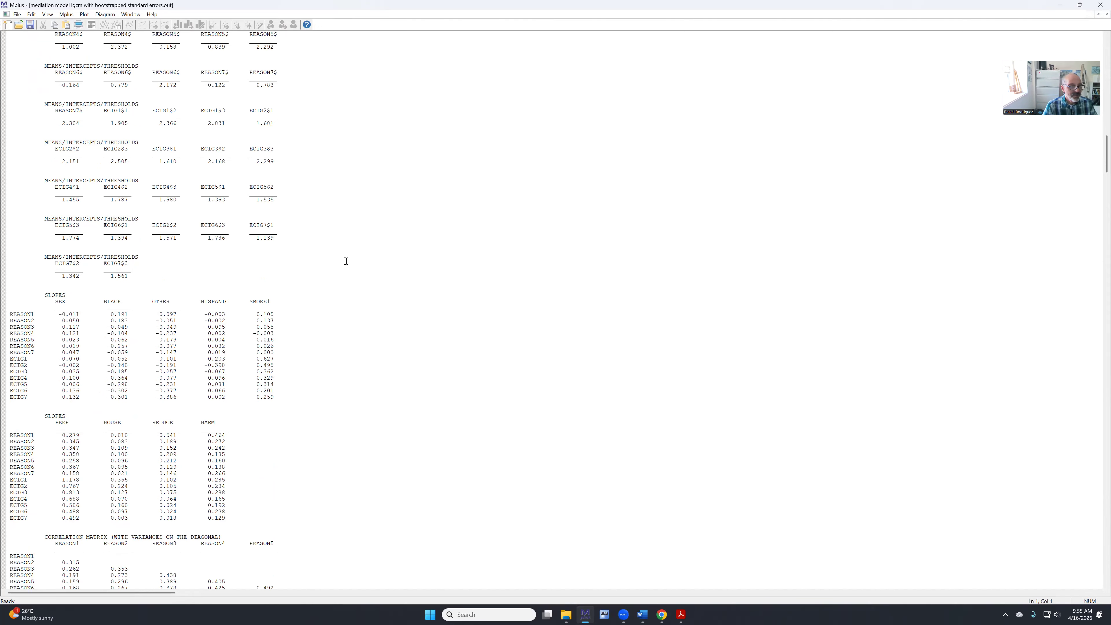
scroll(348, 261, down, 8)
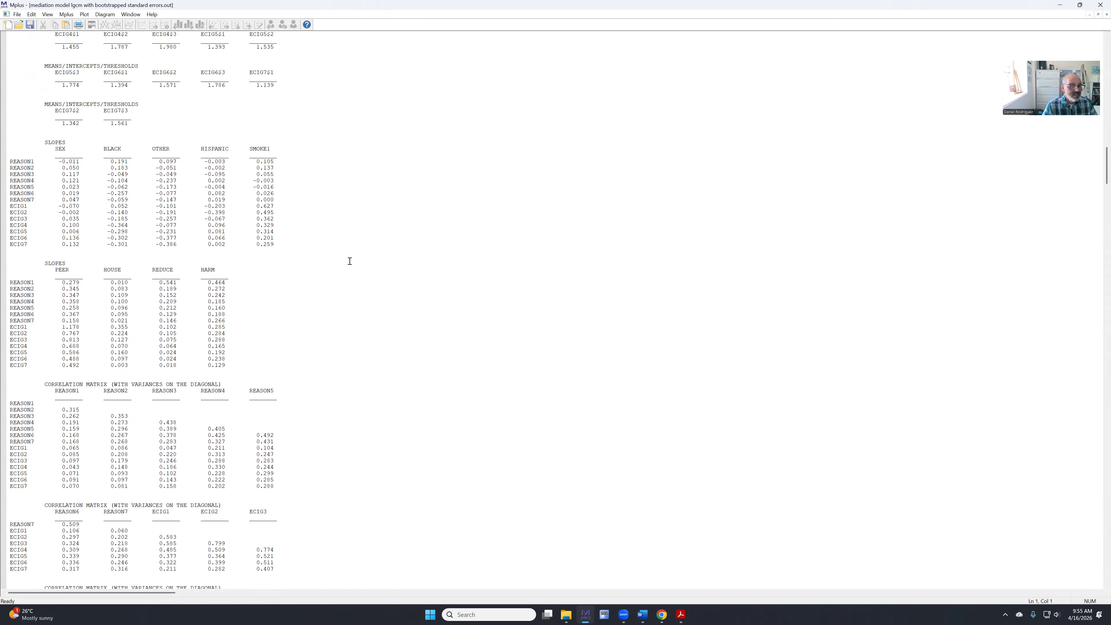
scroll(350, 261, down, 18)
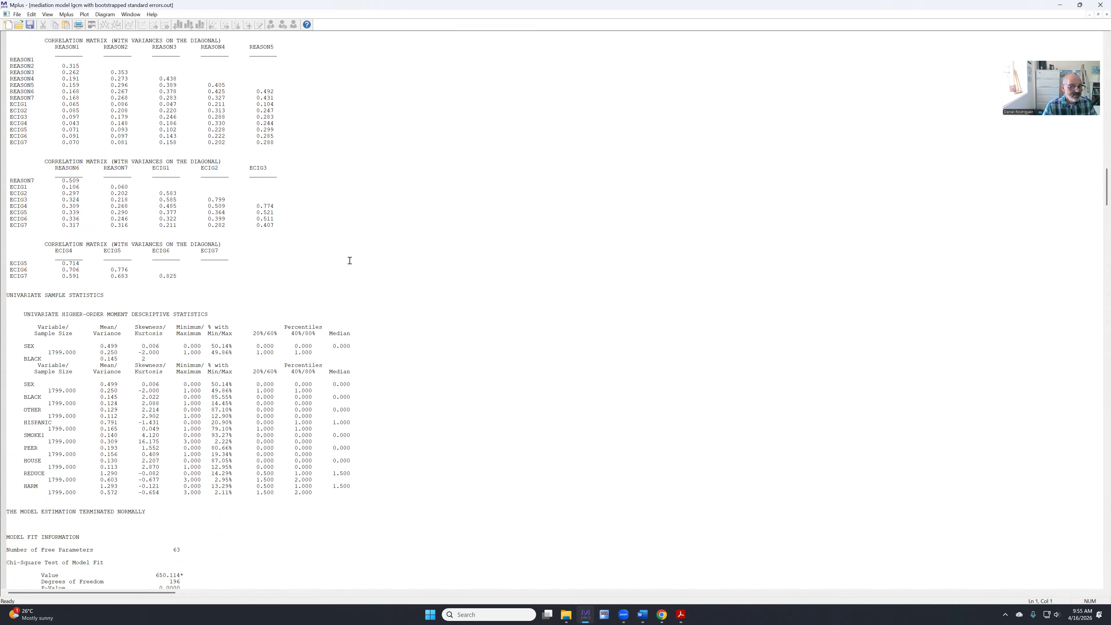
scroll(349, 261, down, 14)
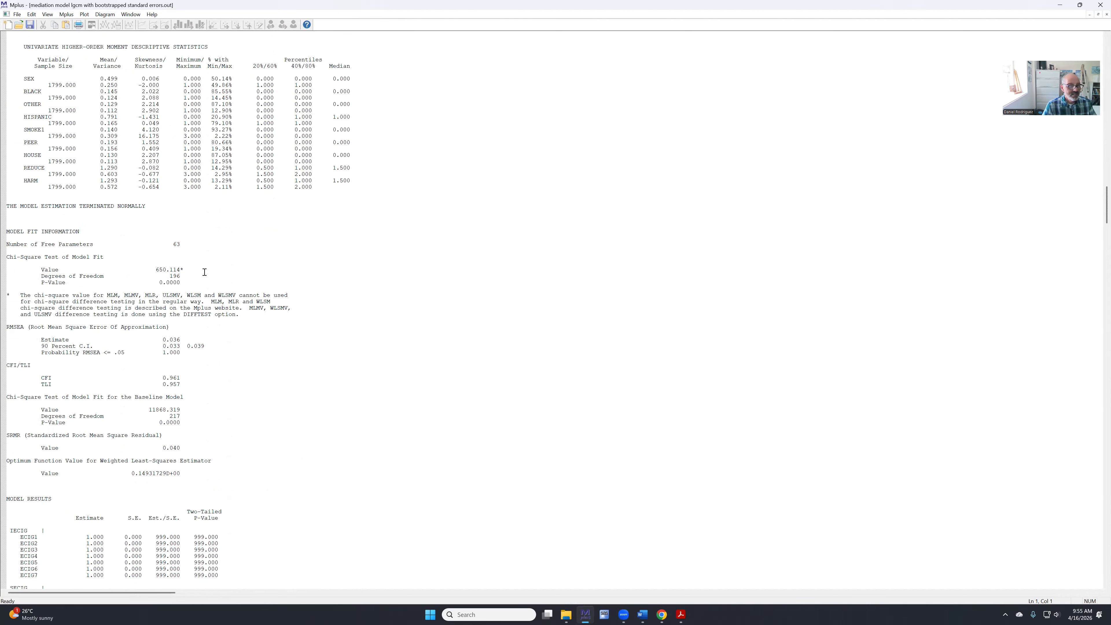
Examine the mediation model's fit information: the chi-square test, RMSEA, CFI/TLI, baseline chi-square and SRMR.
scroll(242, 272, down, 2)
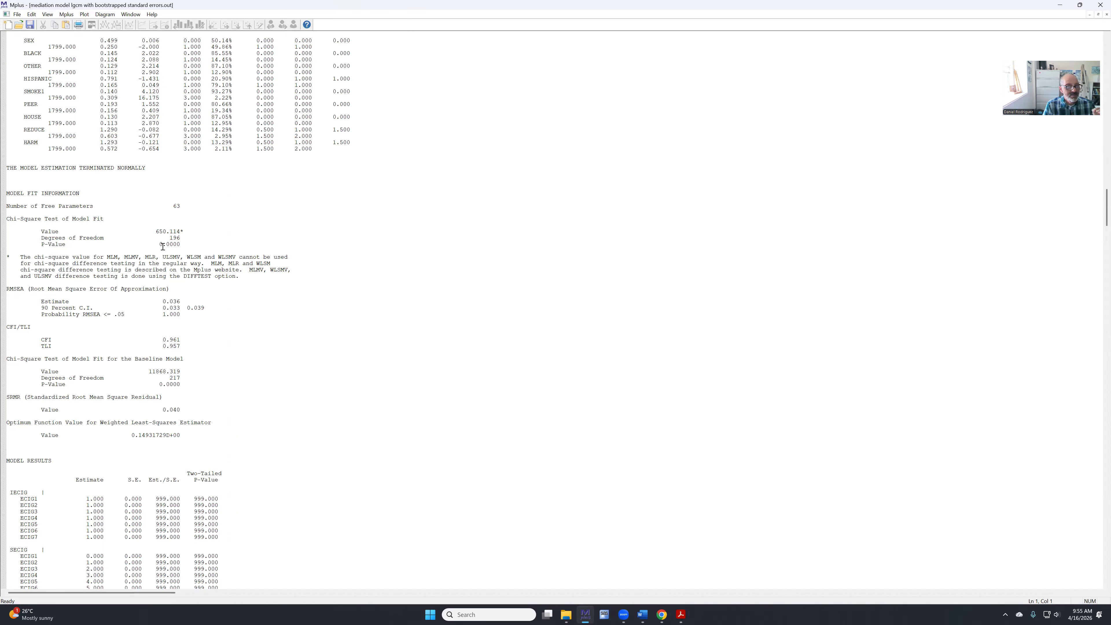
drag(160, 246, 180, 246)
click(251, 250)
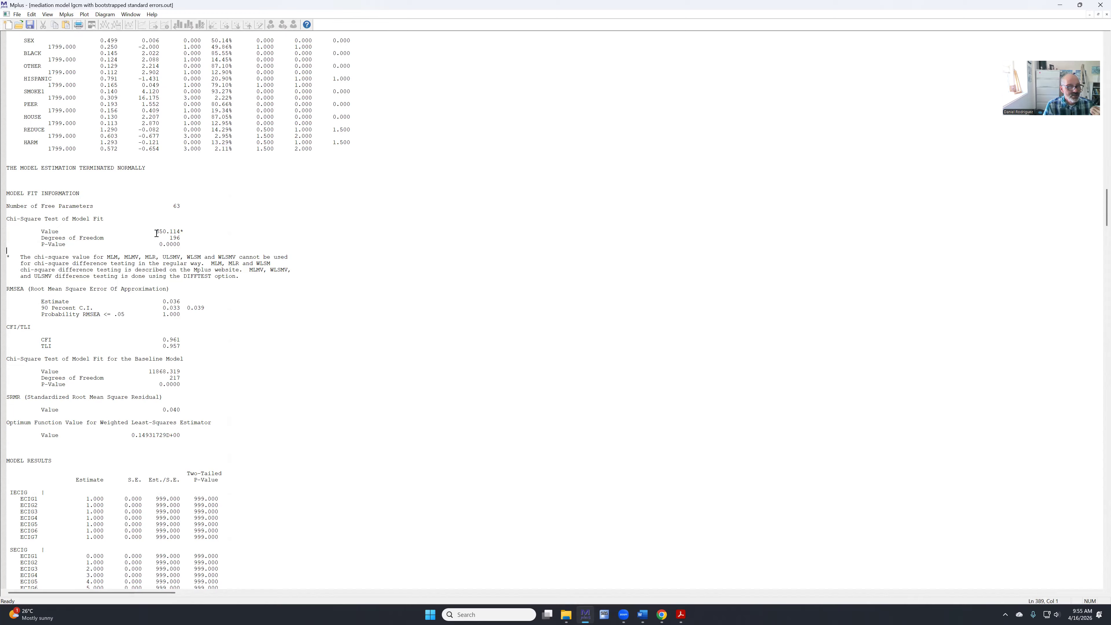
drag(156, 231, 217, 248)
click(203, 248)
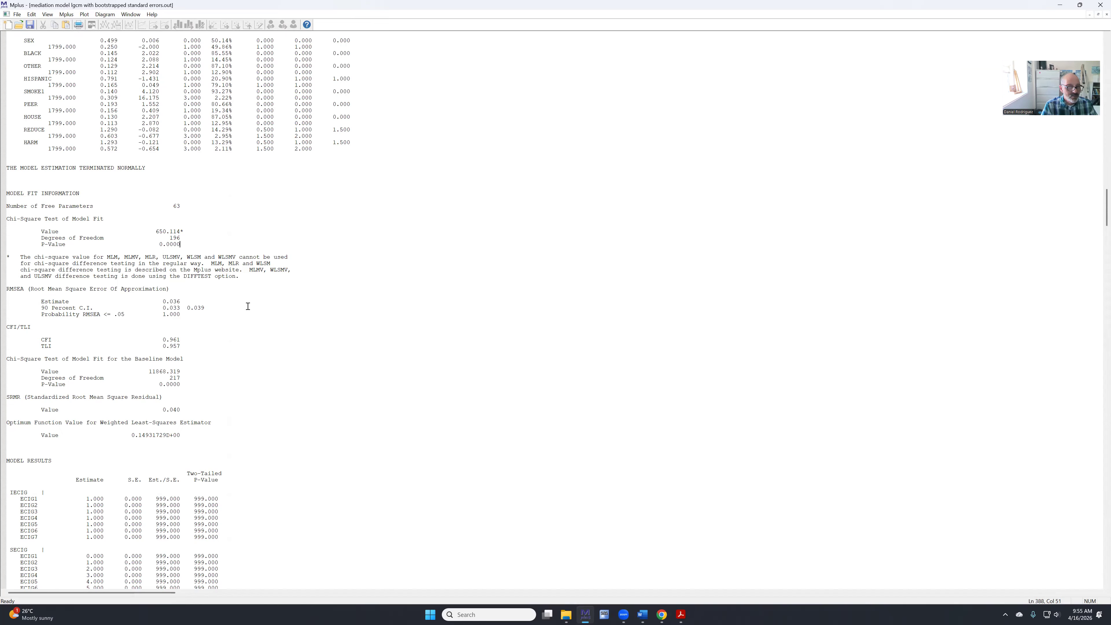
scroll(239, 313, down, 2)
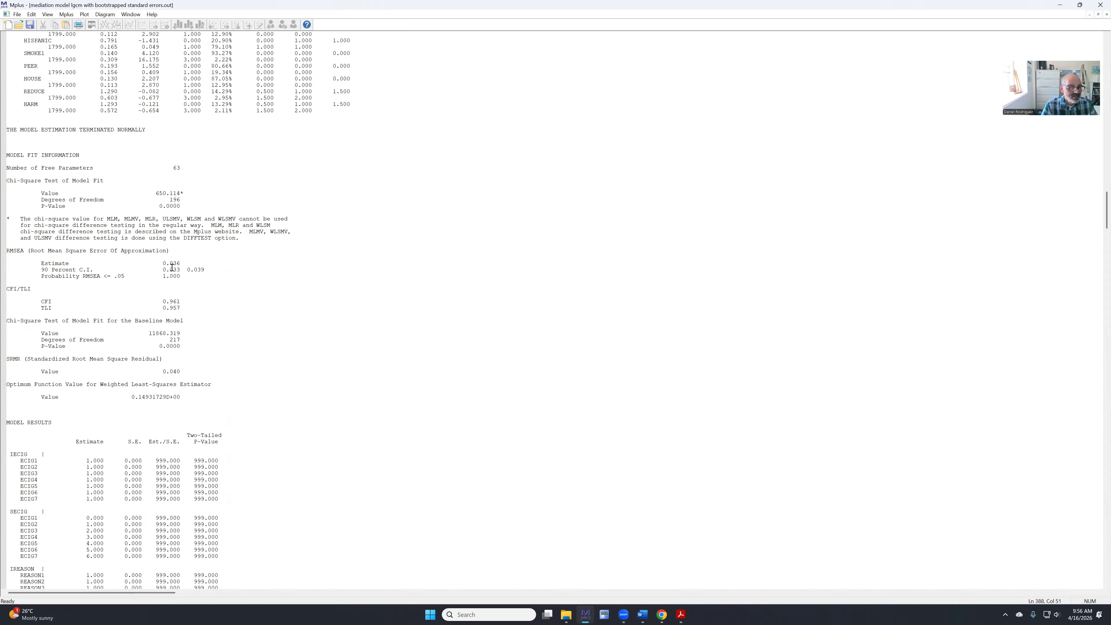
scroll(250, 316, down, 2)
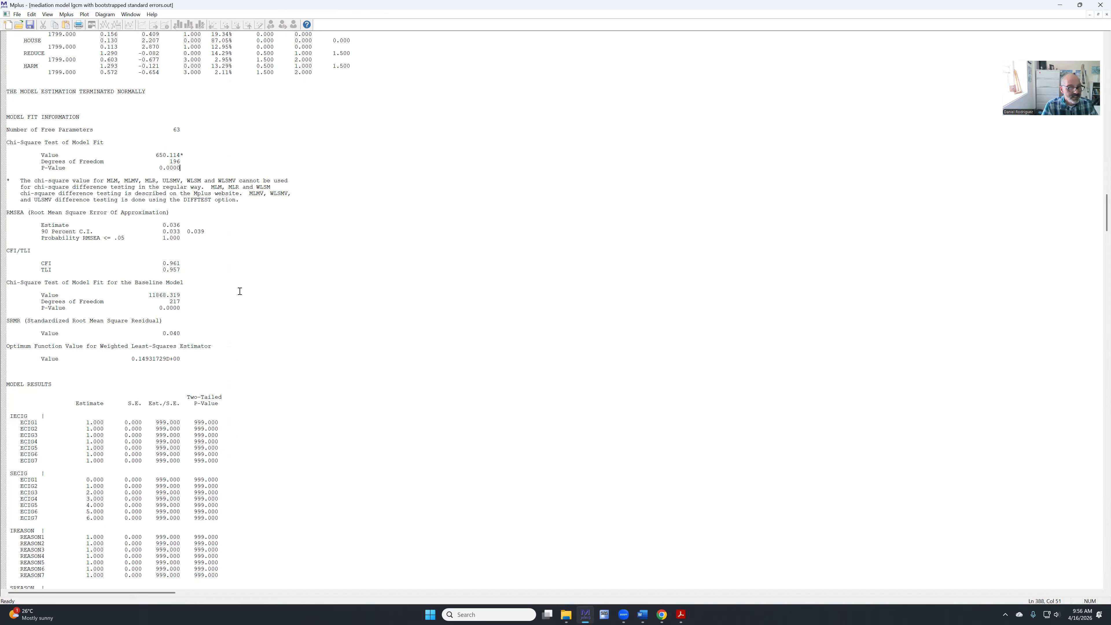
scroll(242, 306, down, 2)
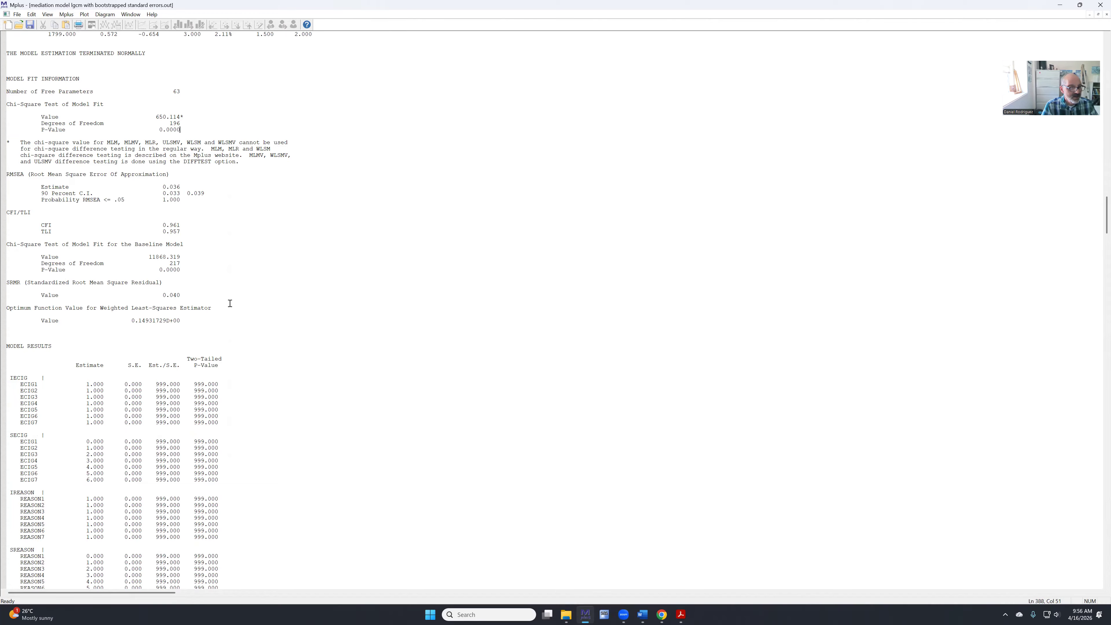
scroll(229, 304, down, 2)
scroll(292, 317, down, 2)
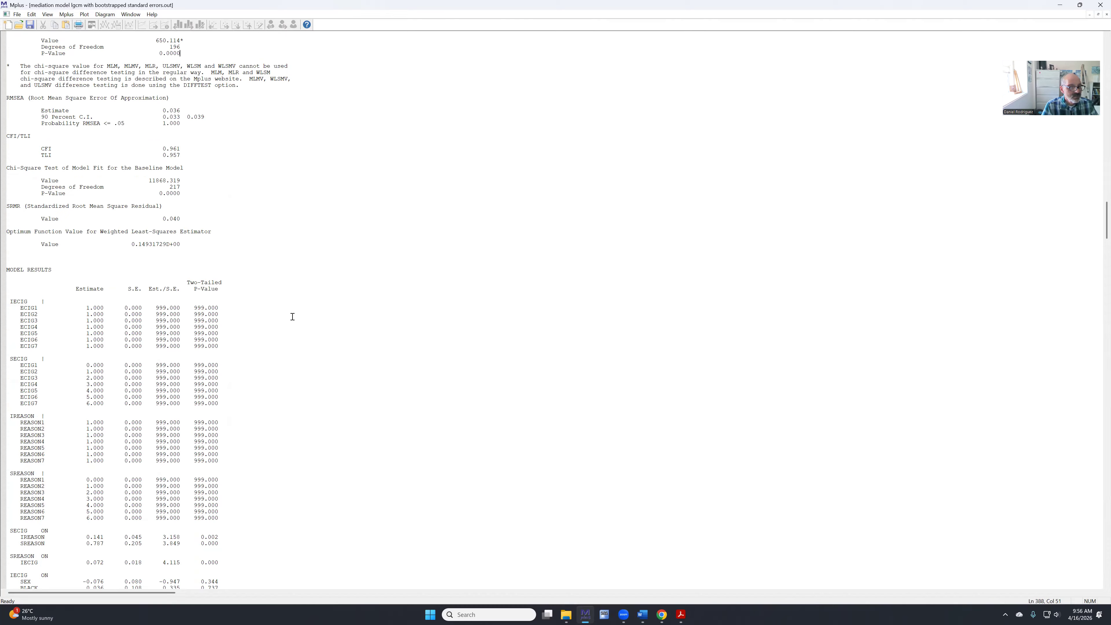
scroll(202, 201, up, 2)
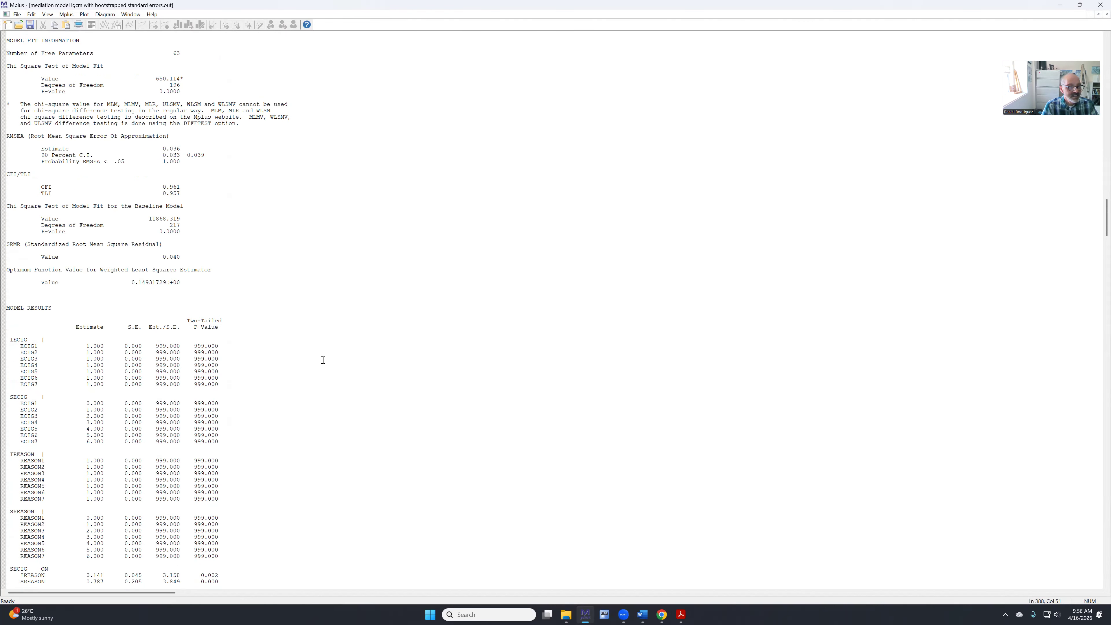
Examine the unstandardized model results for the growth factors, their regressions on each other and the covariates, intercepts, thresholds and residual variances.
scroll(323, 359, down, 12)
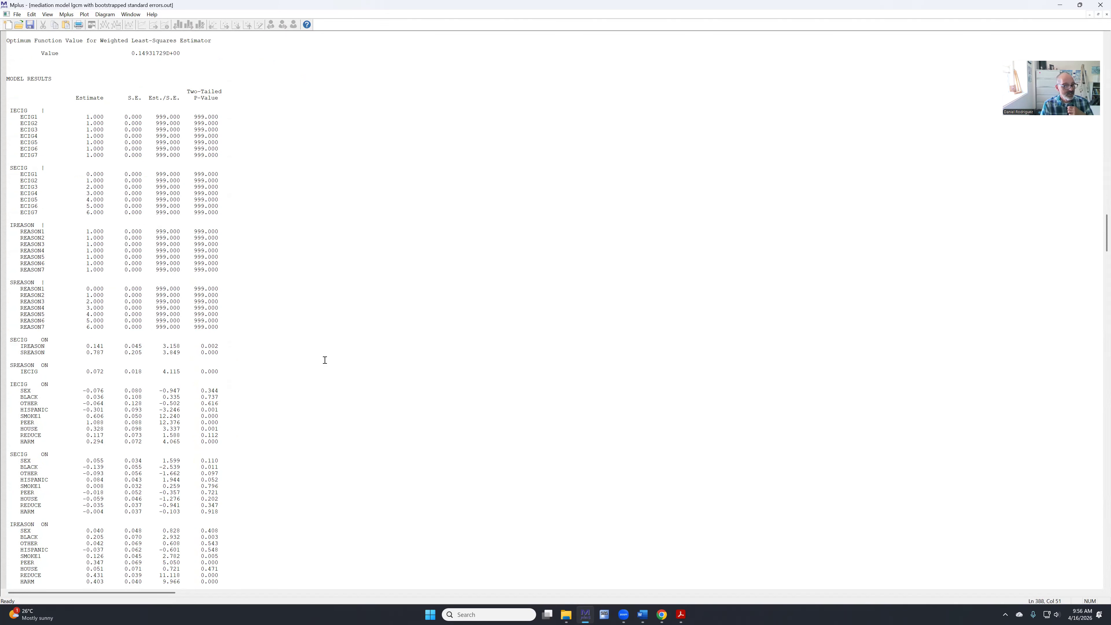
scroll(322, 360, down, 2)
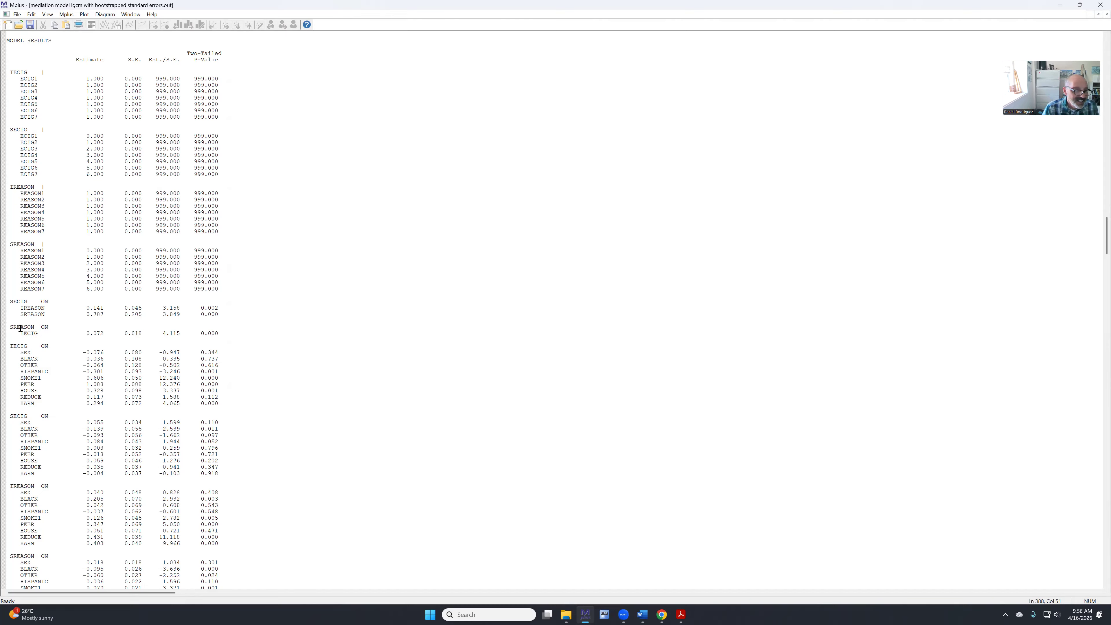
scroll(122, 363, down, 2)
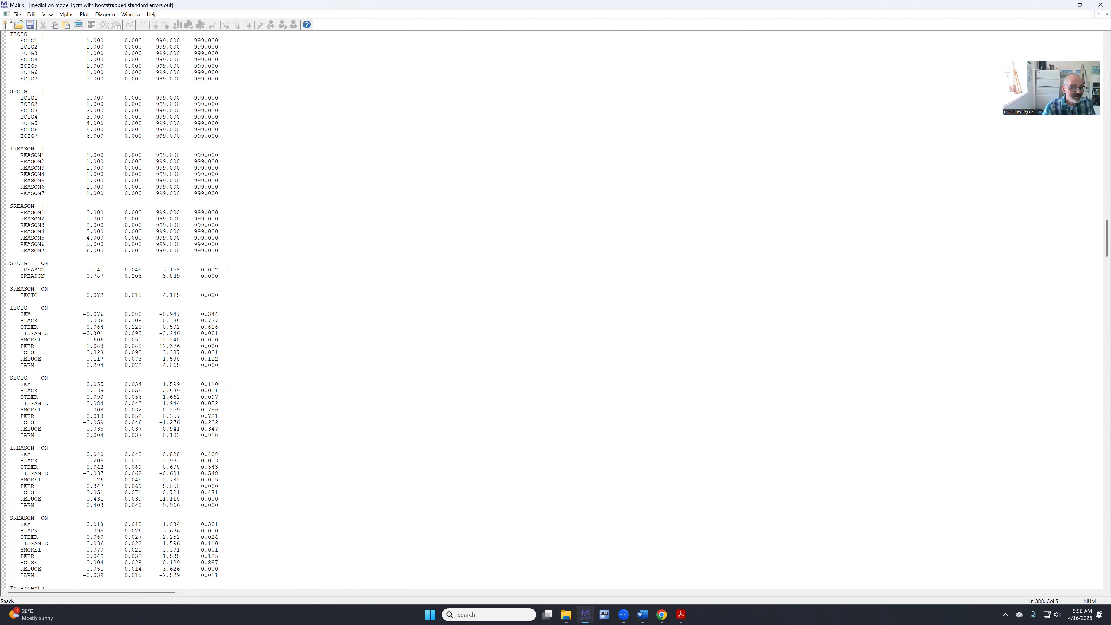
scroll(120, 363, down, 2)
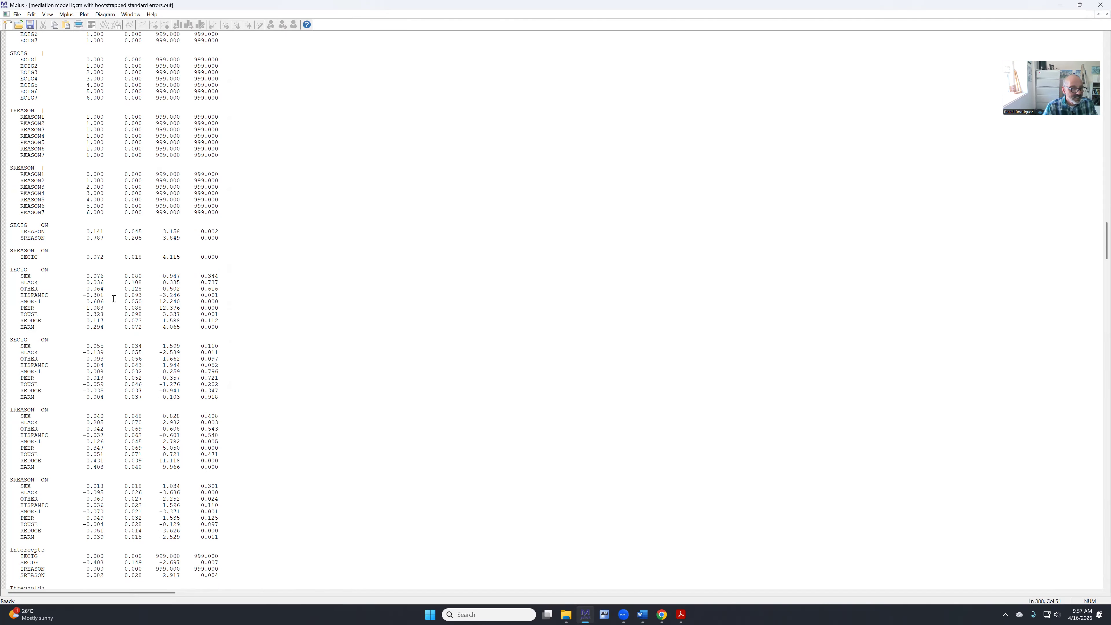
scroll(74, 293, down, 2)
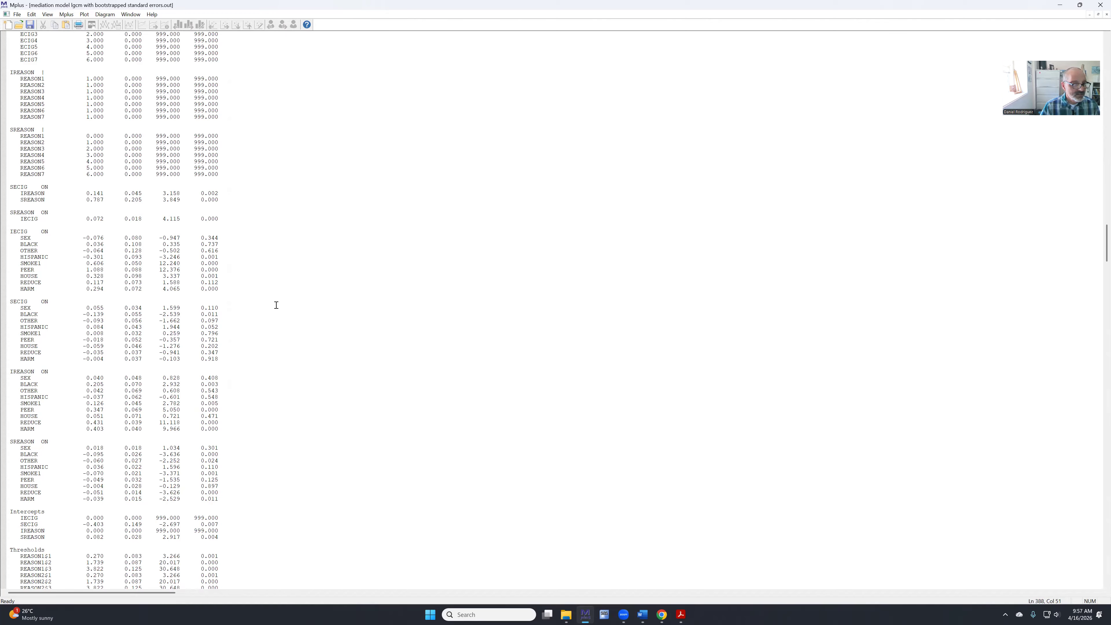
scroll(276, 305, down, 6)
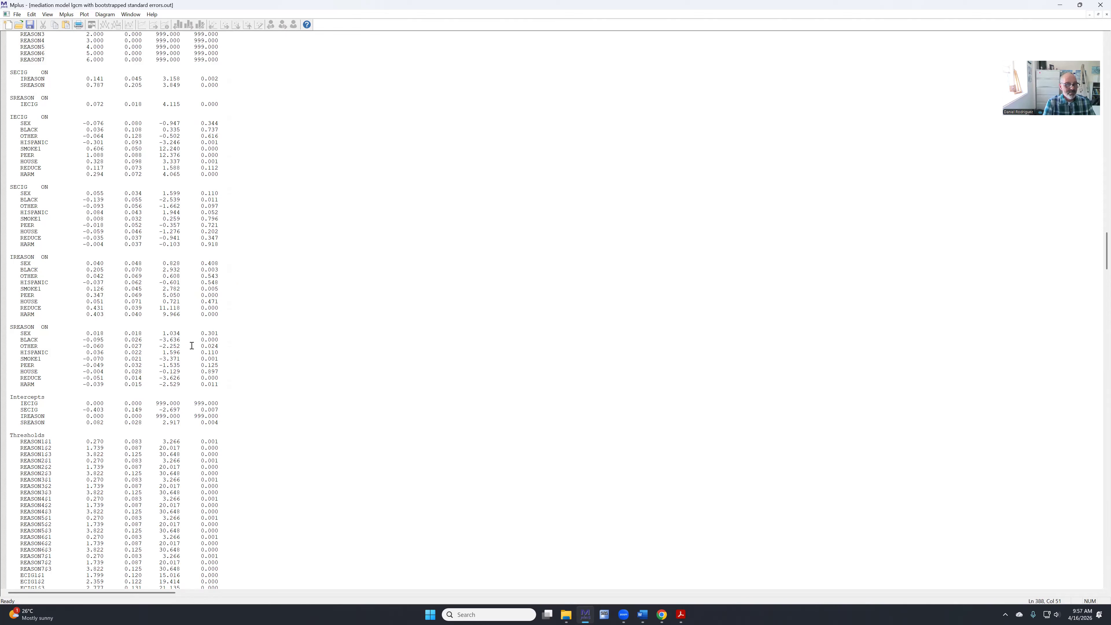
scroll(205, 353, down, 4)
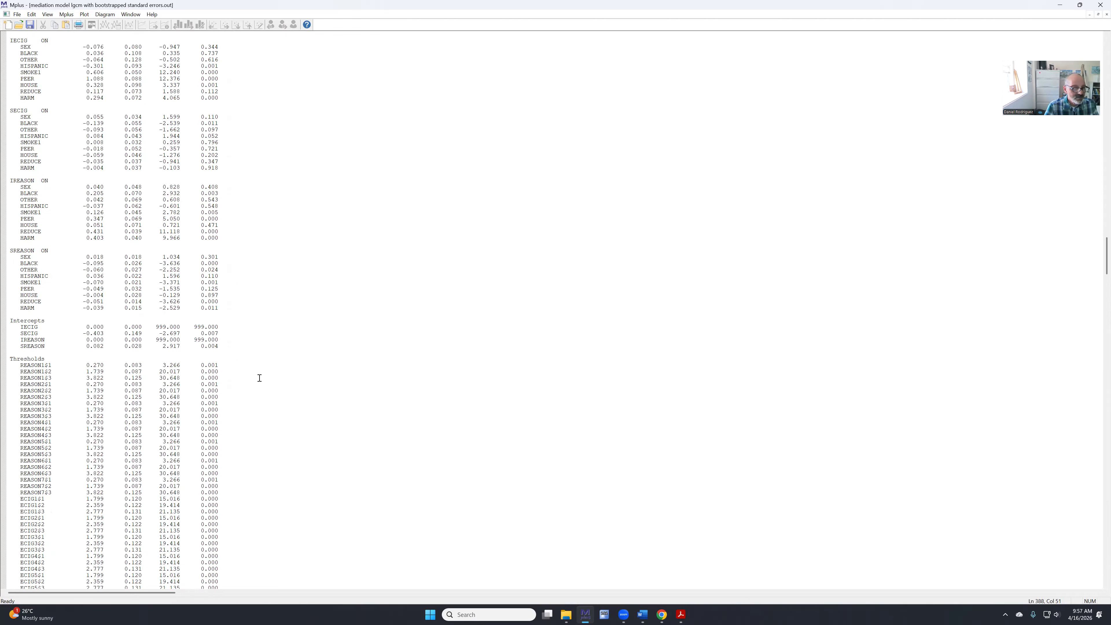
scroll(273, 379, down, 2)
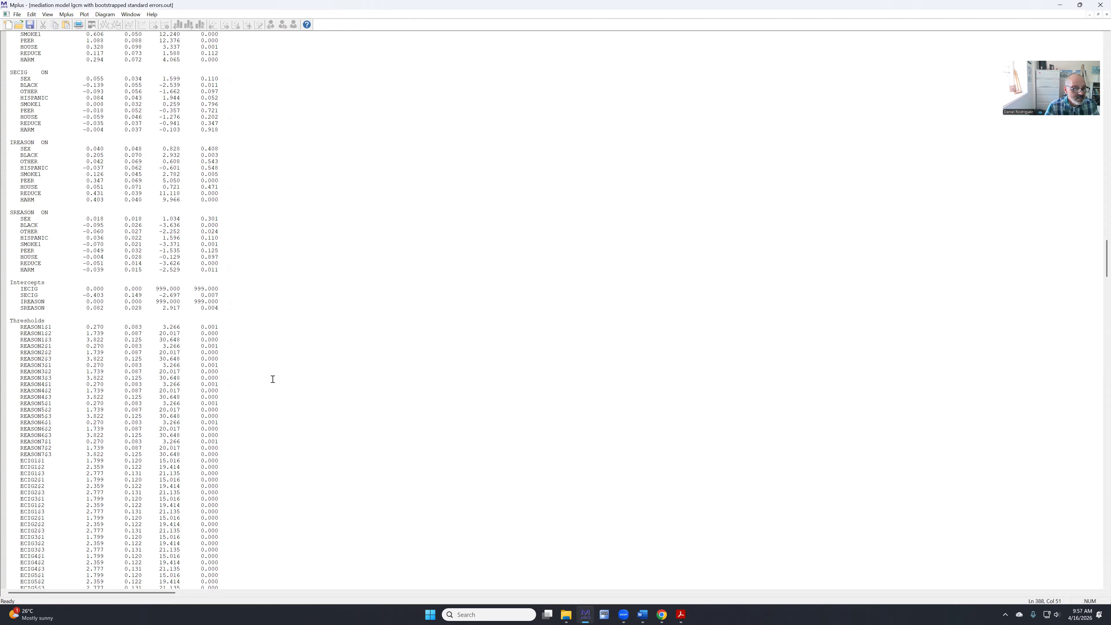
scroll(273, 378, down, 14)
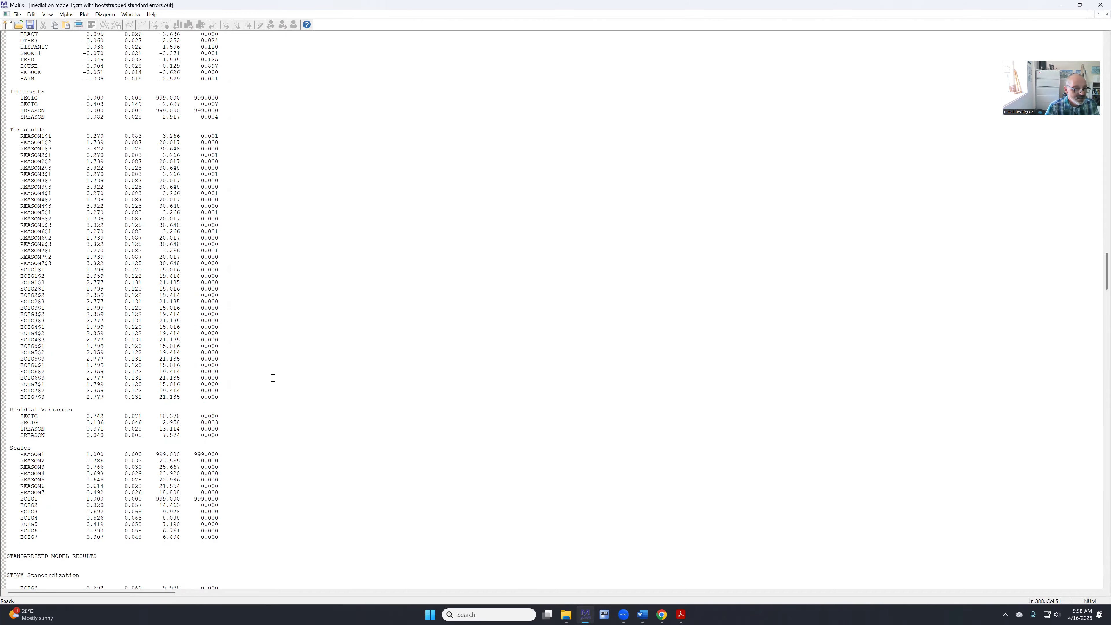
Review the standardized results and R-square tables, and examine the total, indirect and direct effects from SMOKE1 to SECIG.
scroll(272, 378, down, 18)
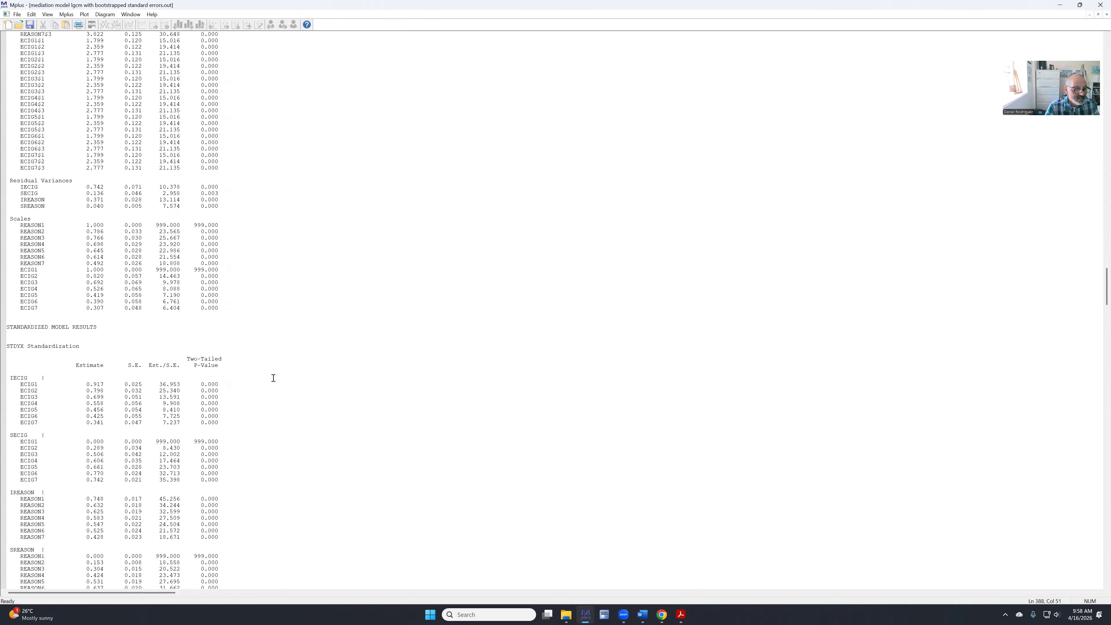
scroll(273, 377, down, 20)
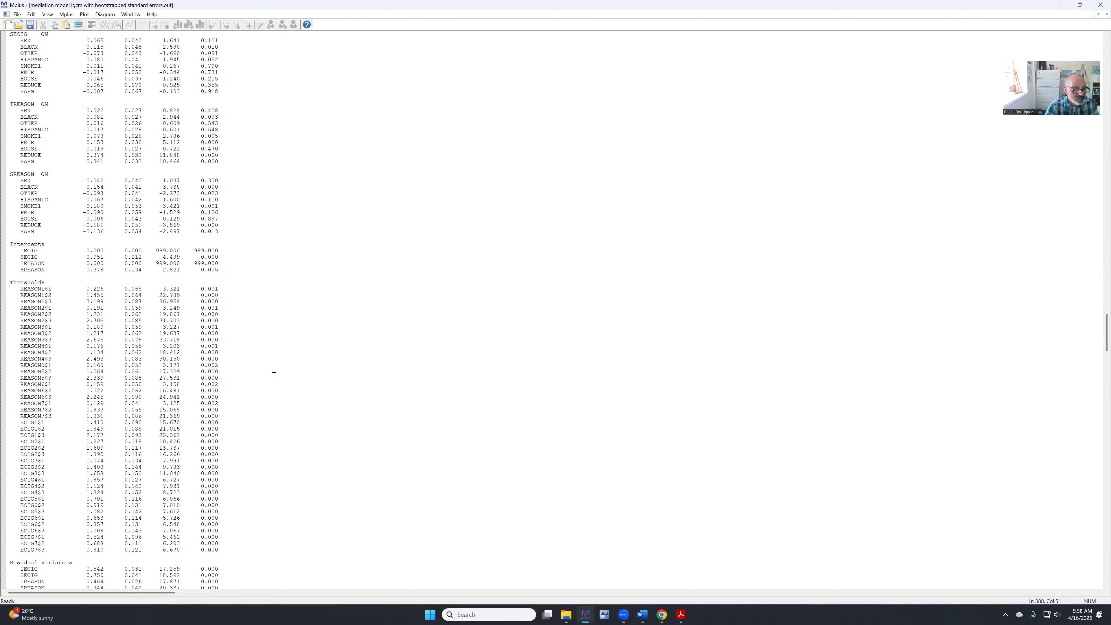
scroll(274, 376, down, 20)
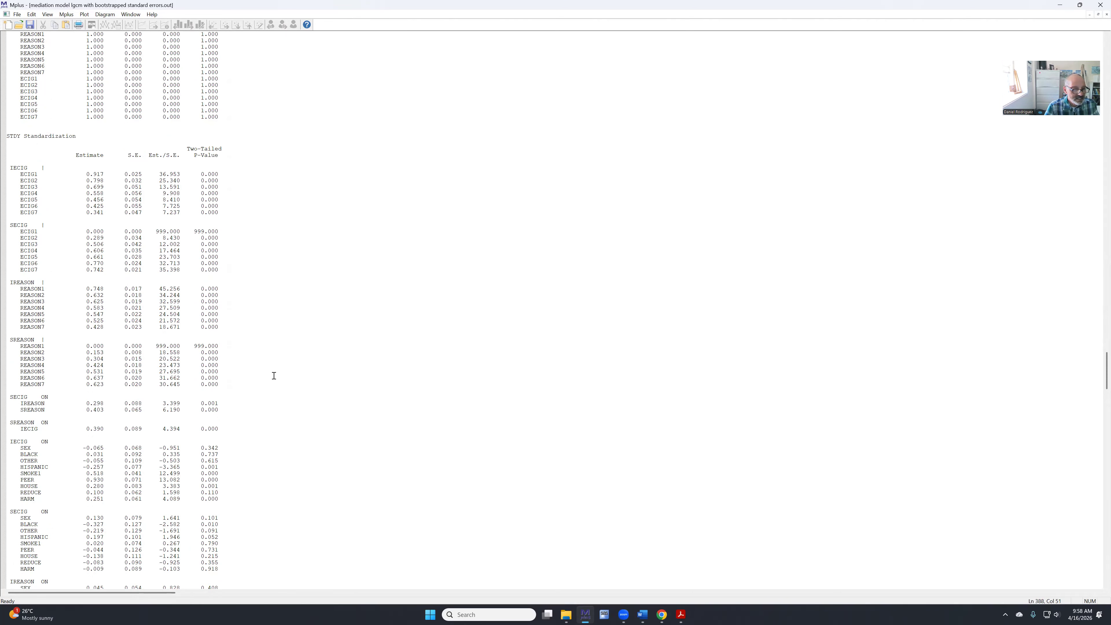
scroll(274, 376, down, 20)
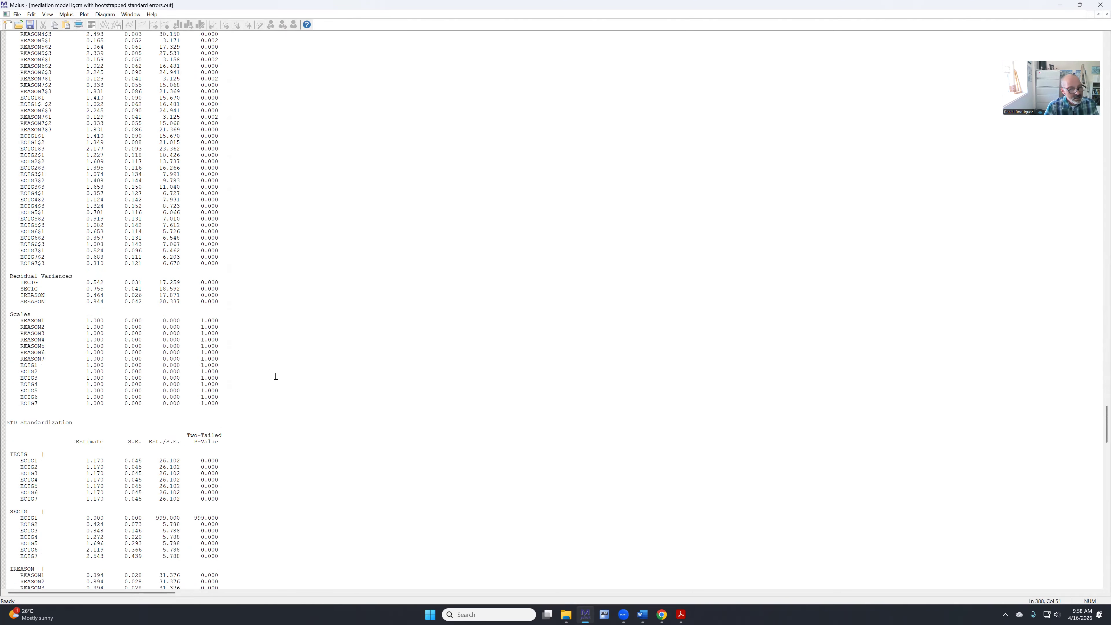
scroll(280, 372, down, 20)
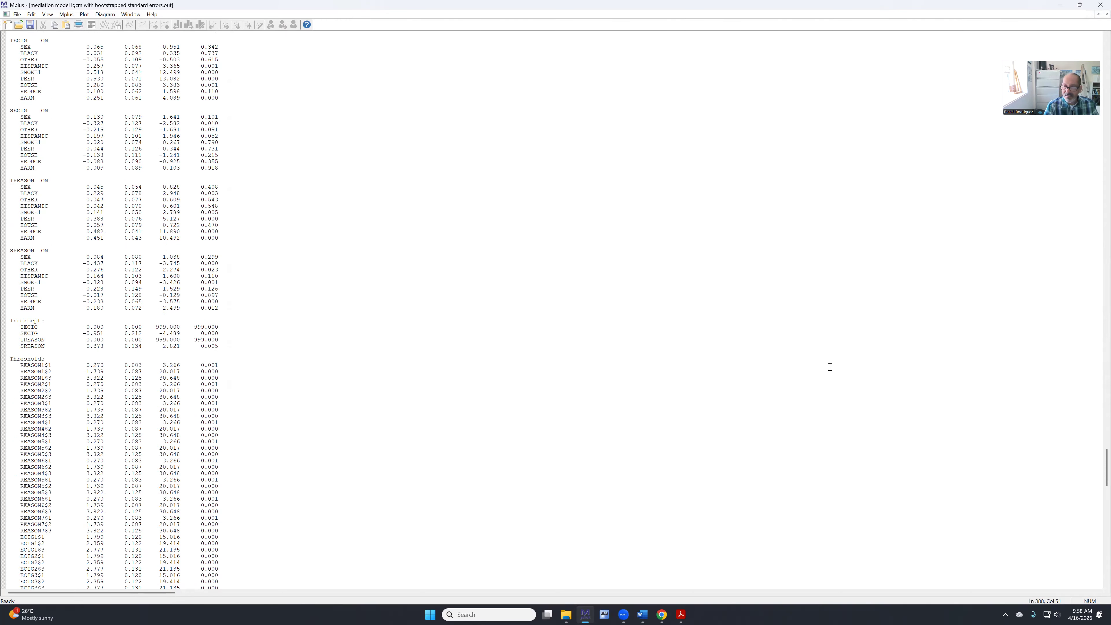
scroll(820, 365, down, 20)
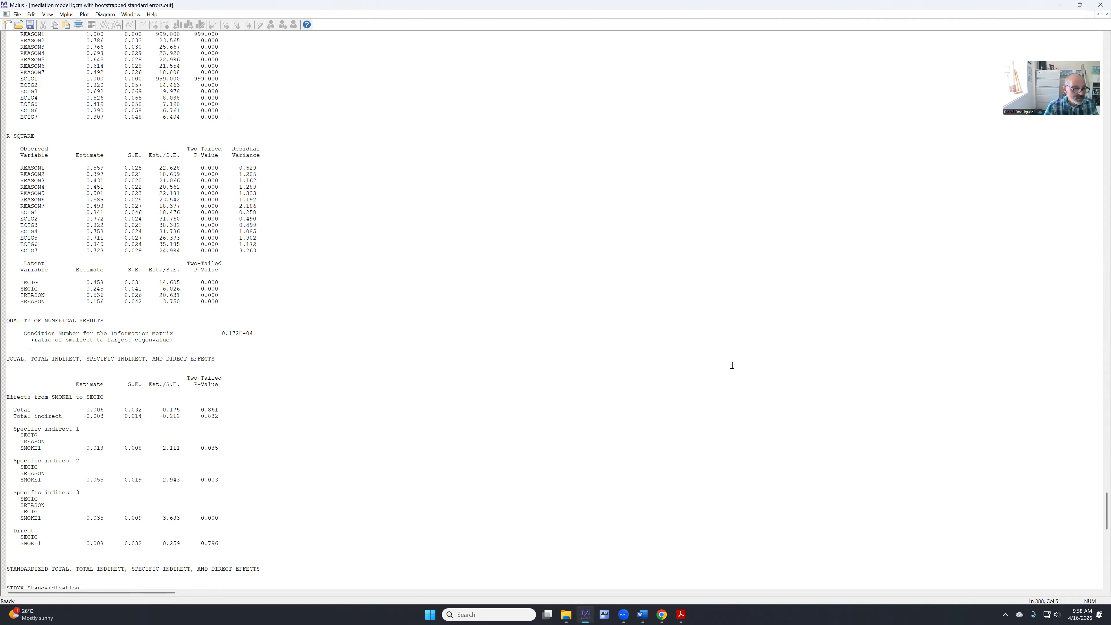
scroll(677, 366, down, 2)
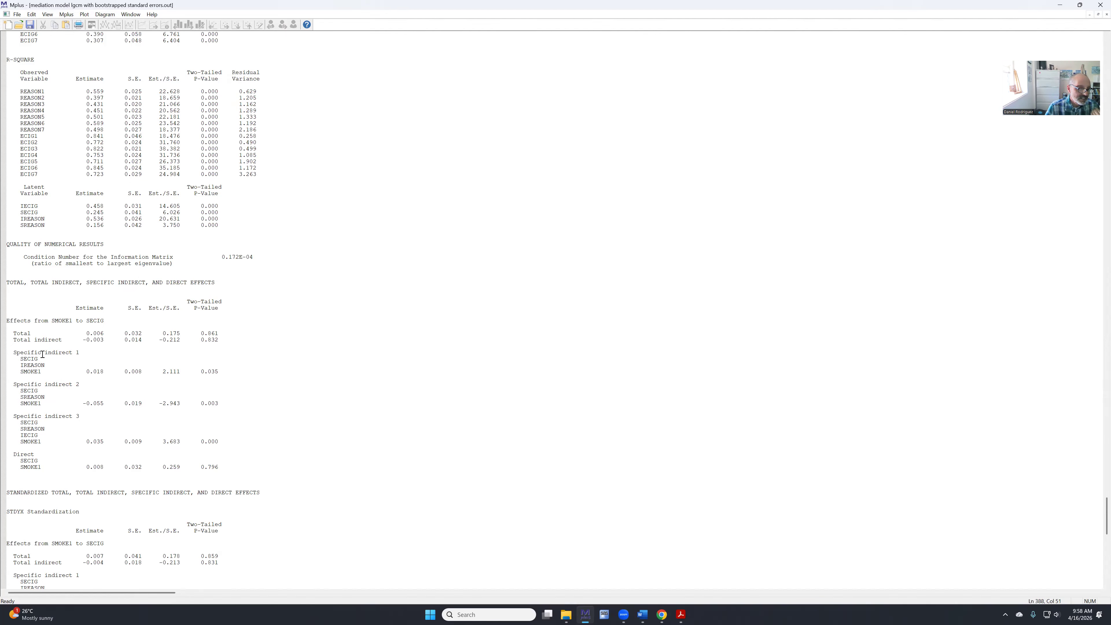
scroll(48, 353, down, 2)
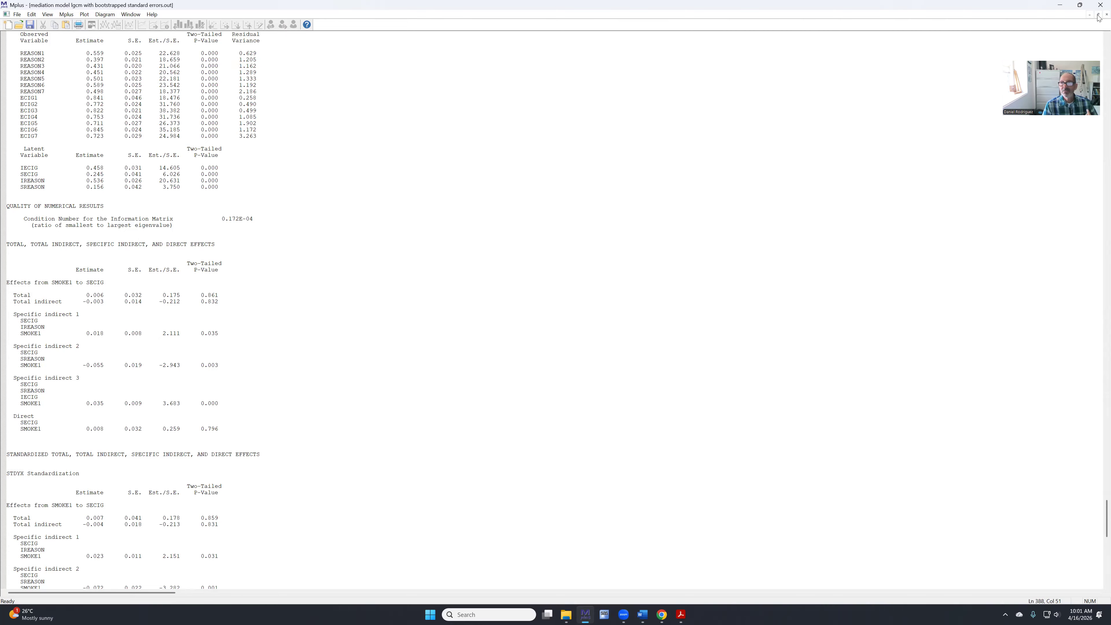
Close the output, add the line "analysis: bootstrap=100;" above MODEL in the mediation input, and save and run it.
click(1106, 14)
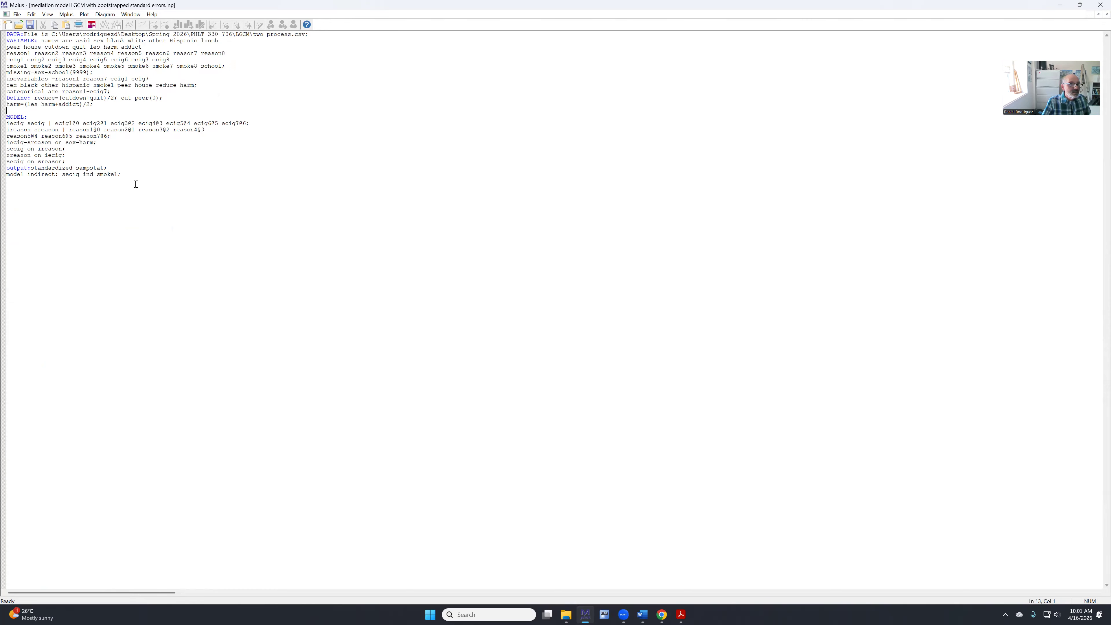
text(alysis: b)
text(ootstrap=)
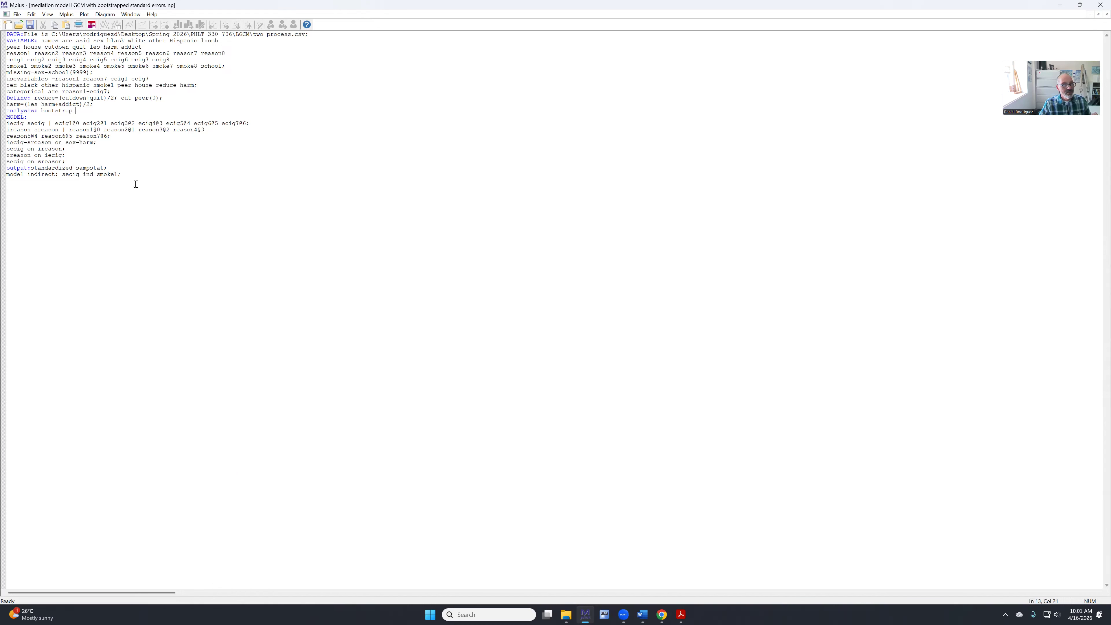
text(100;)
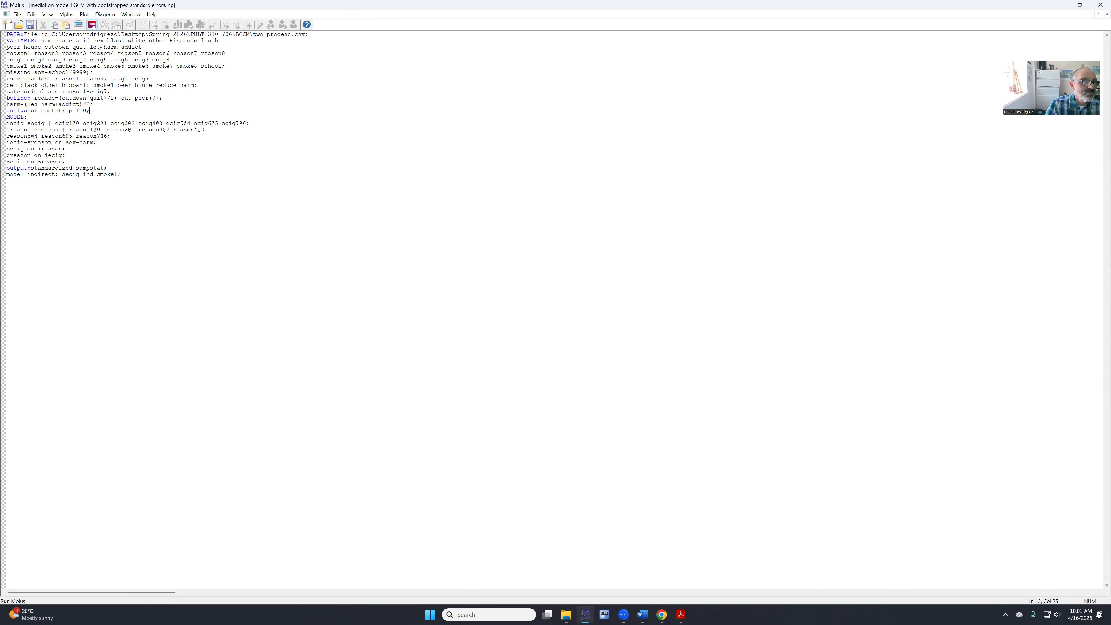
click(91, 25)
click(544, 324)
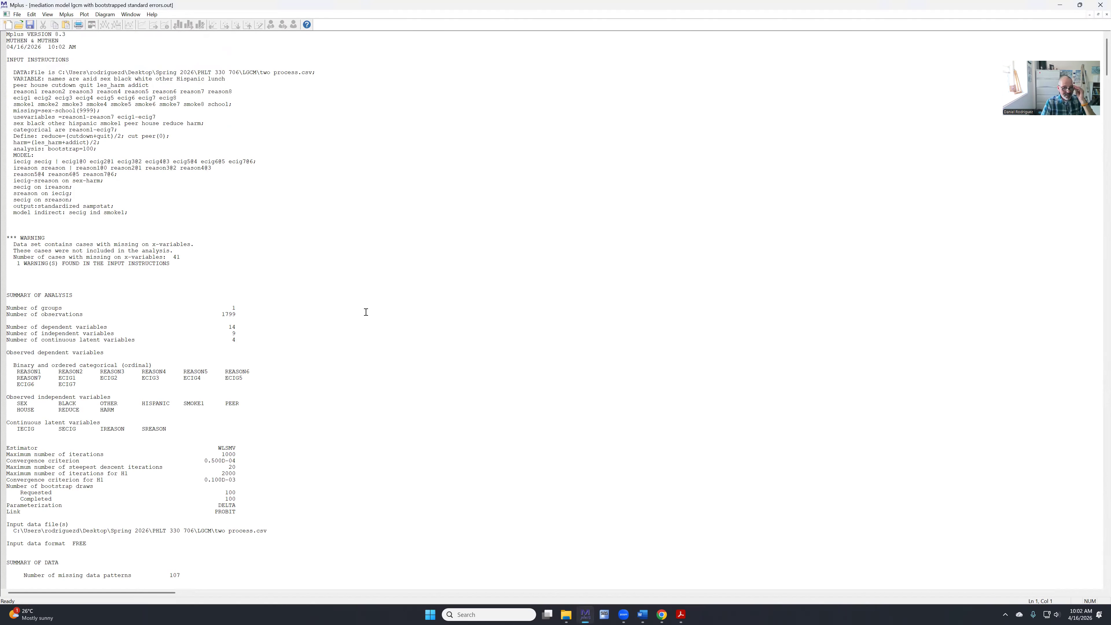
Examine the bootstrapped mediation output, focusing on the R-square values and the total, specific indirect and direct effects from SMOKE1 to SECIG.
scroll(365, 312, down, 8)
scroll(347, 347, down, 20)
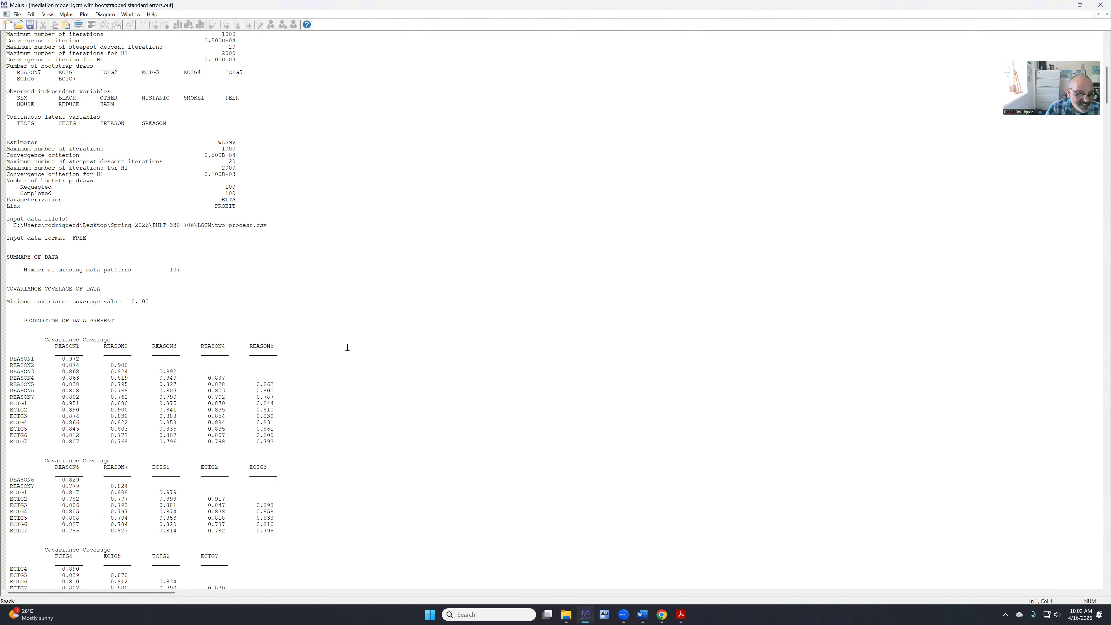
scroll(347, 346, down, 20)
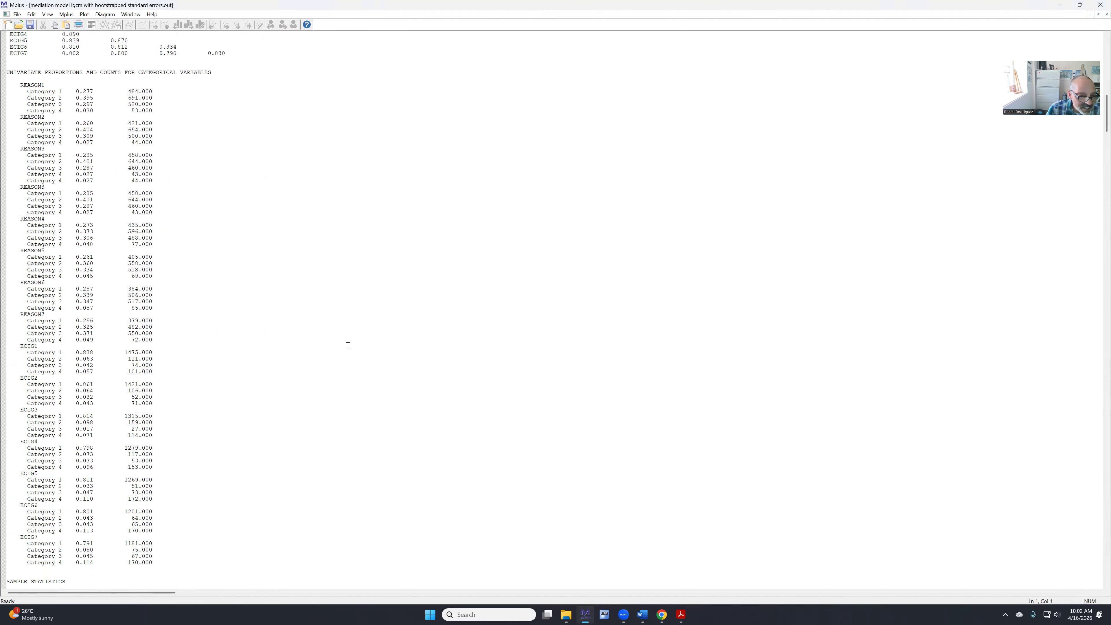
scroll(351, 346, down, 20)
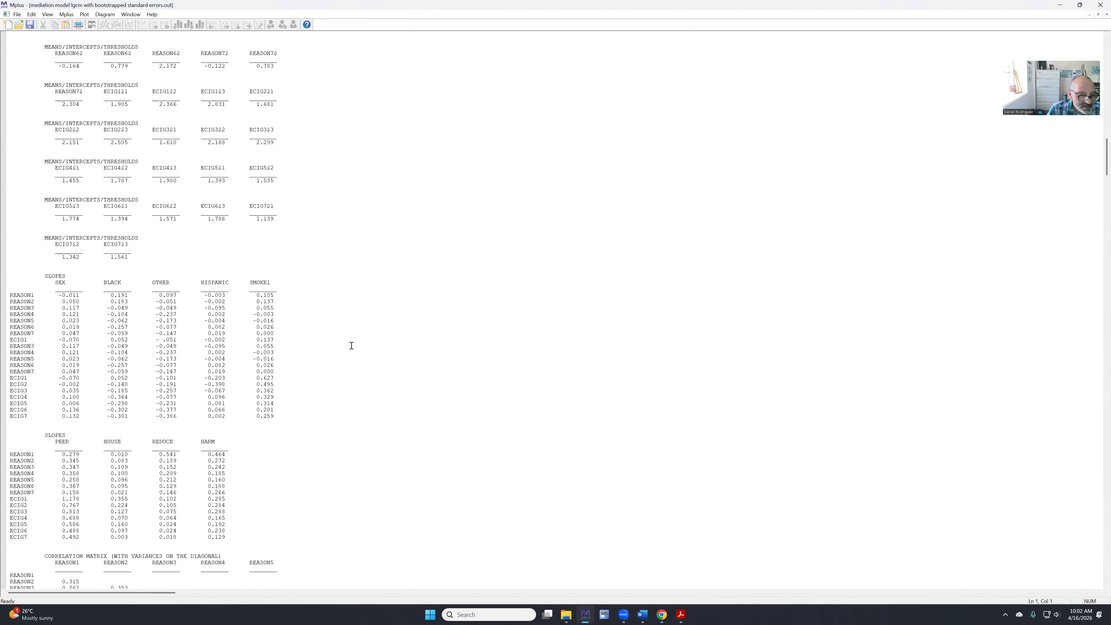
scroll(351, 345, down, 20)
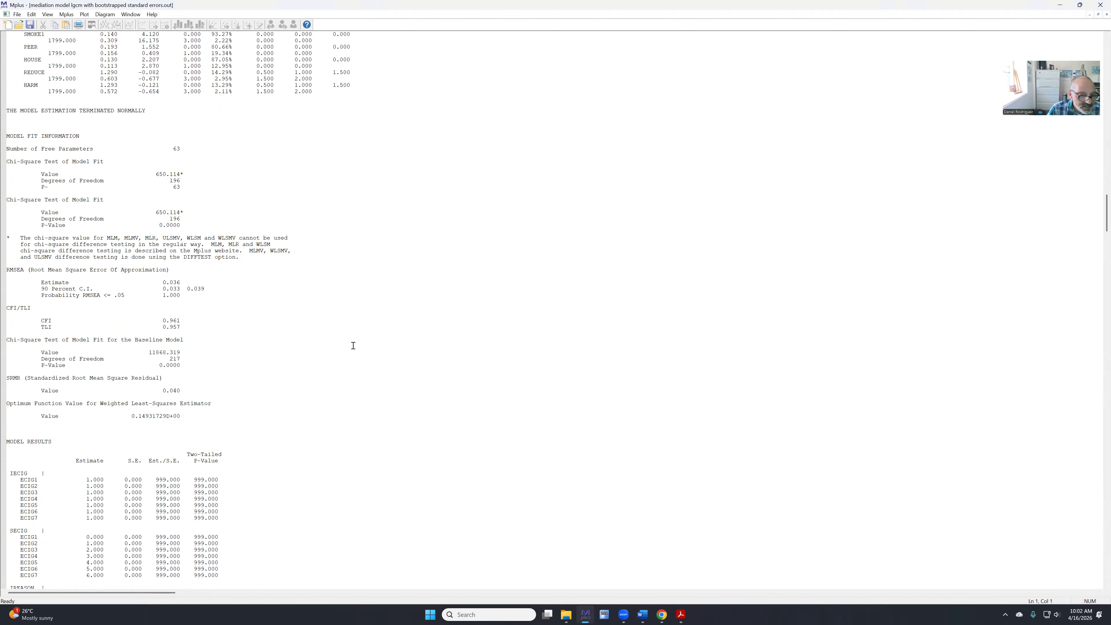
drag(1106, 230, 1099, 507)
scroll(974, 432, down, 20)
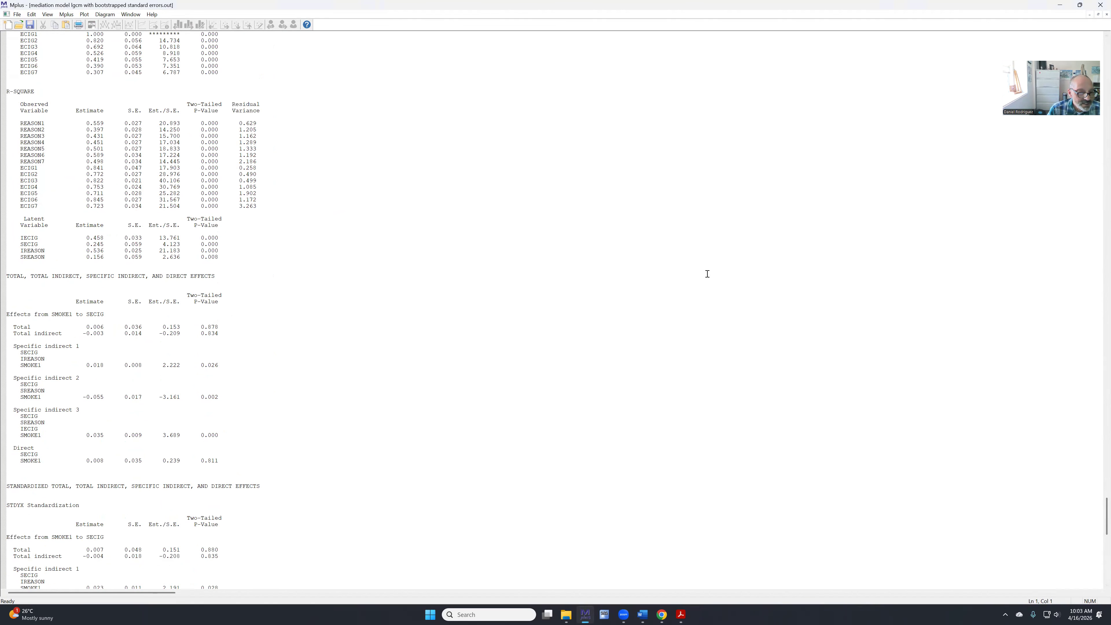
scroll(503, 265, down, 2)
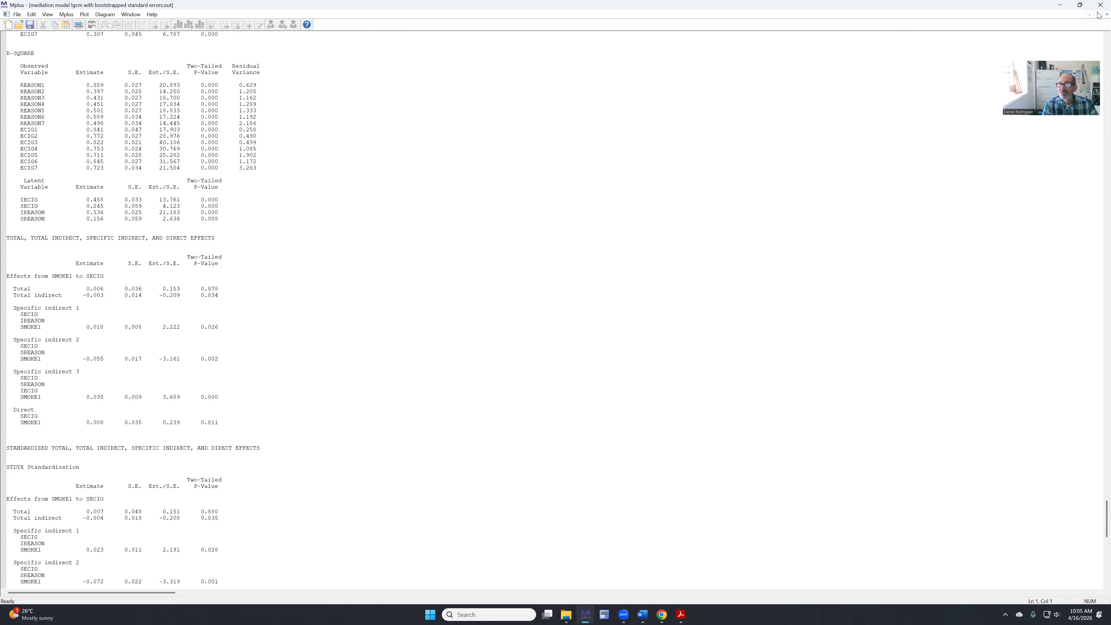
Close the bootstrapped mediation output and its input, and run the two part model input.
click(1106, 14)
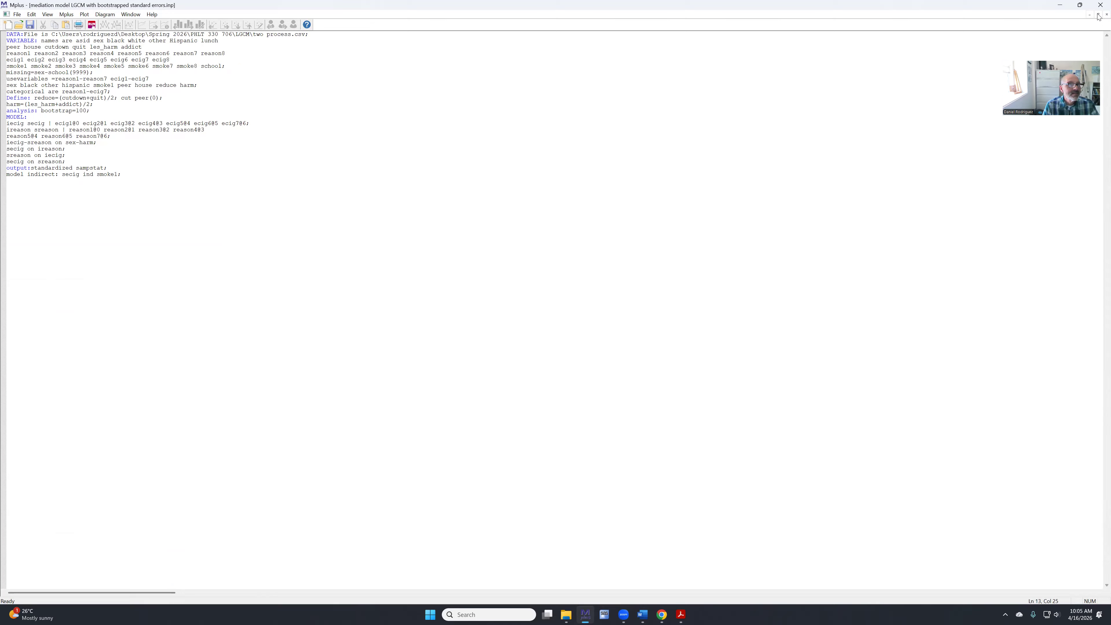
click(1106, 14)
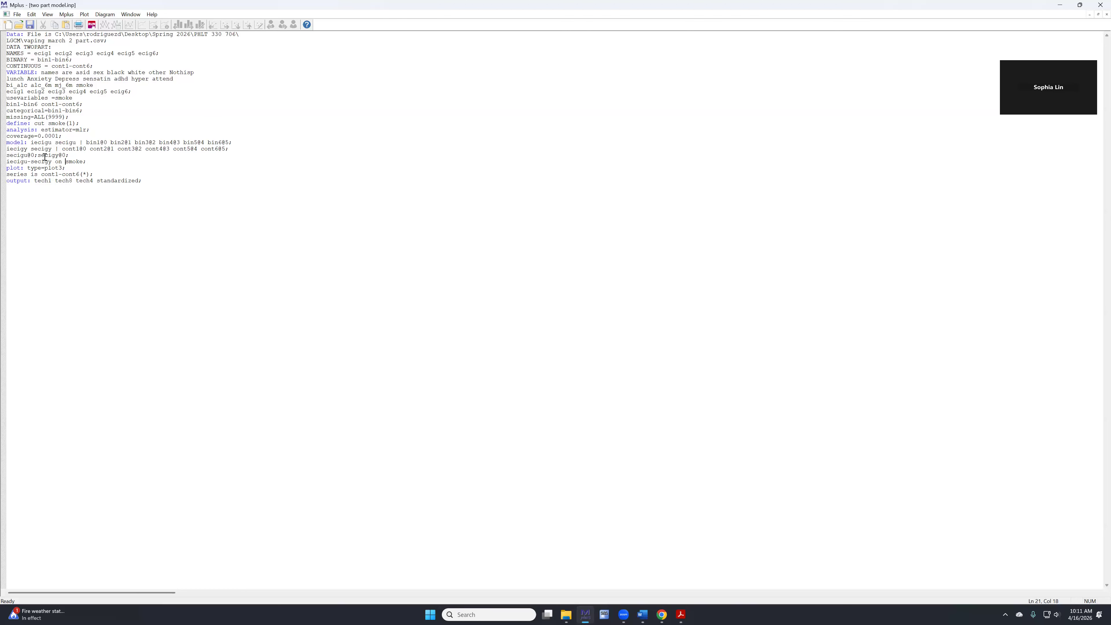
click(78, 156)
click(91, 25)
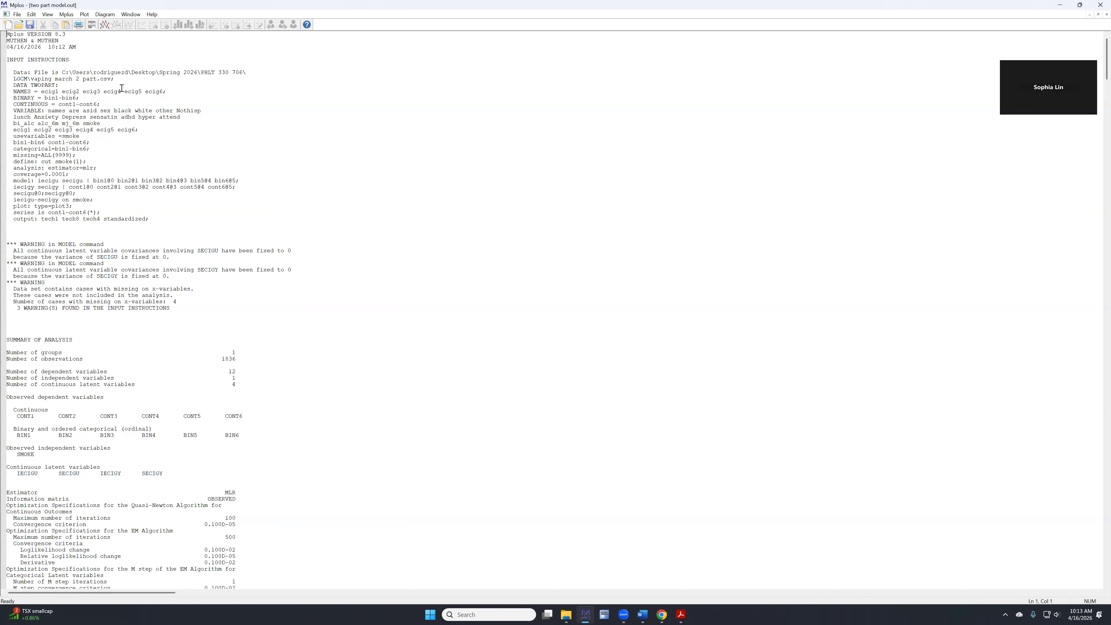
Display the Sample and estimated means plot for the two part model.
click(103, 26)
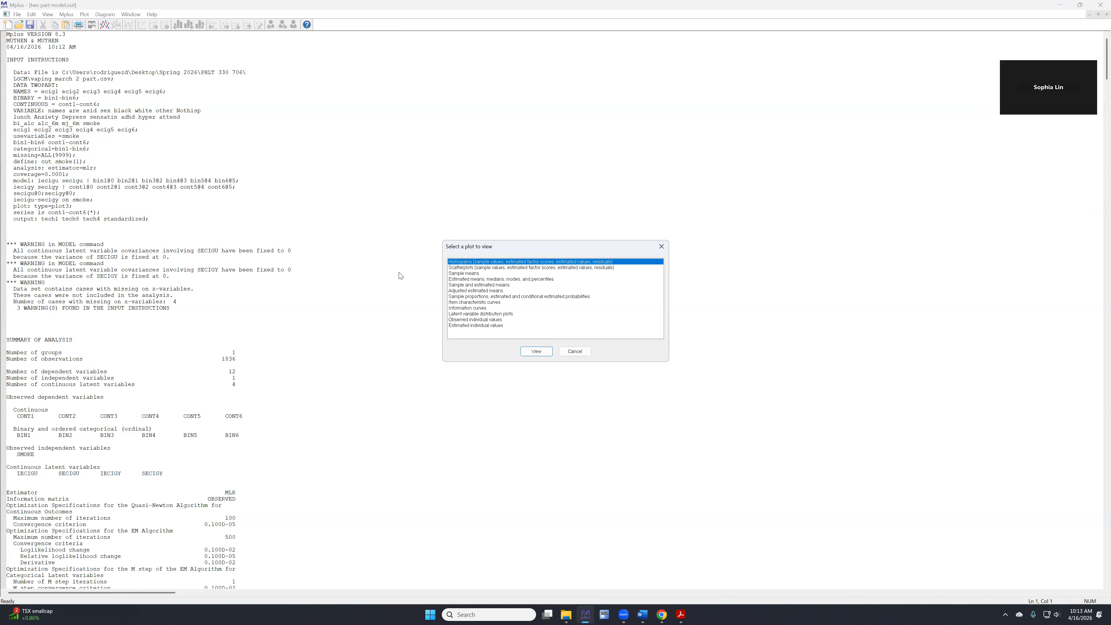
click(472, 285)
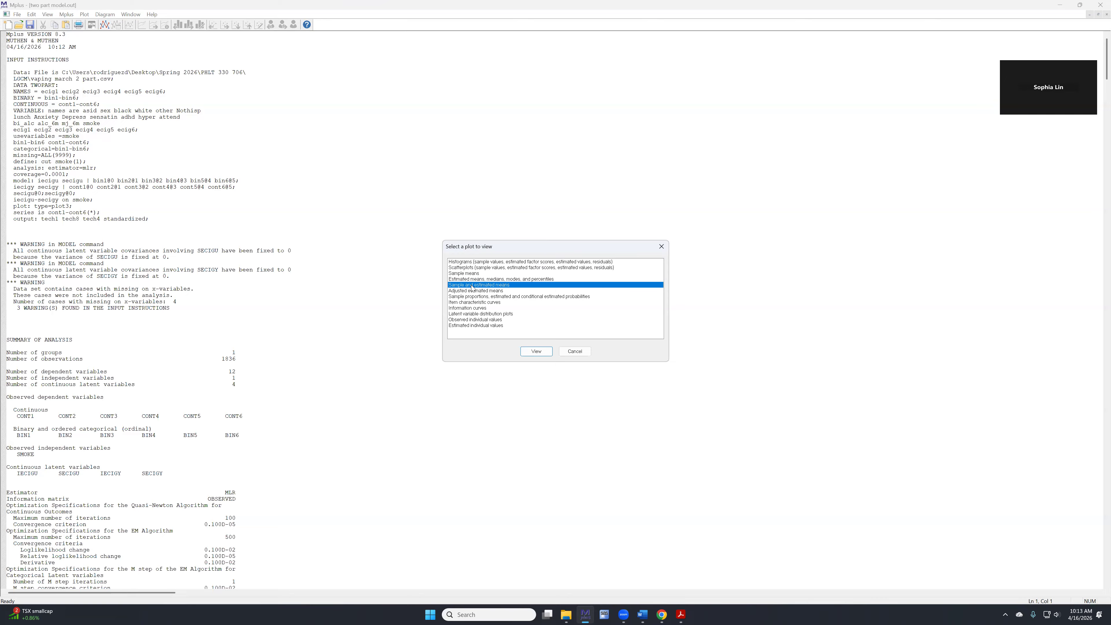
click(538, 352)
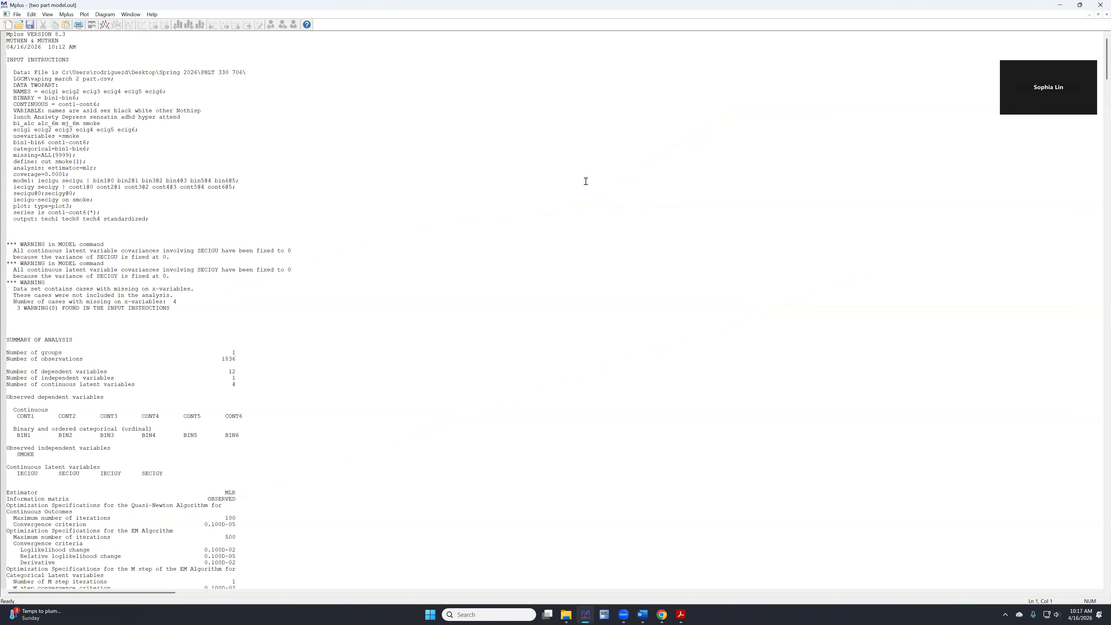
Examine the two part model output's analysis summary and the covariance coverage tables for the binary and continuous vaping variables.
scroll(586, 179, down, 10)
scroll(574, 178, down, 18)
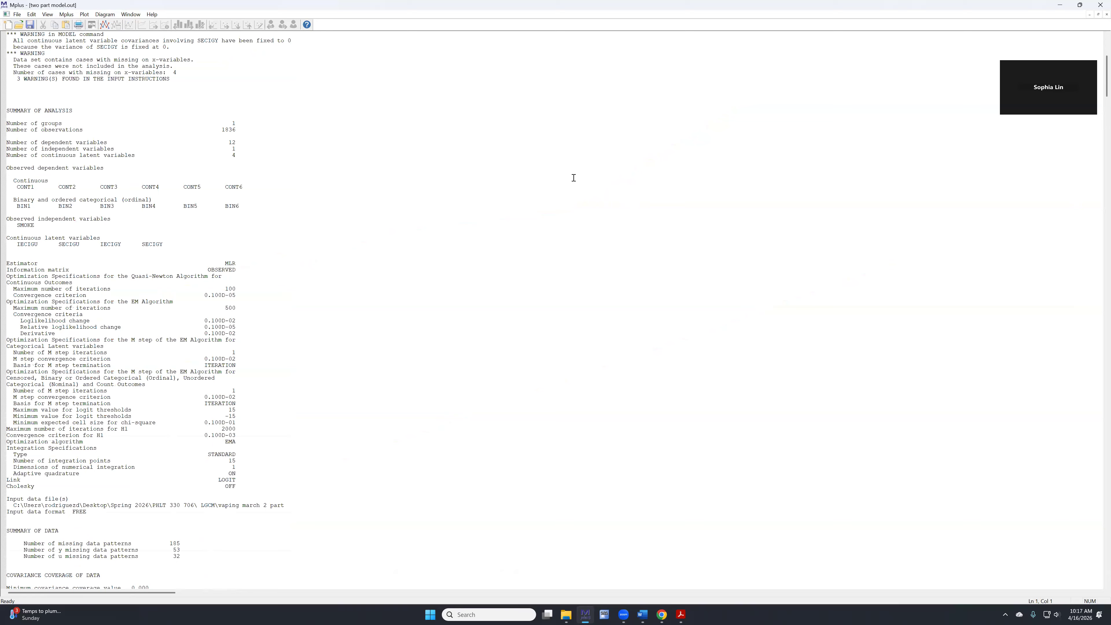
scroll(571, 179, down, 8)
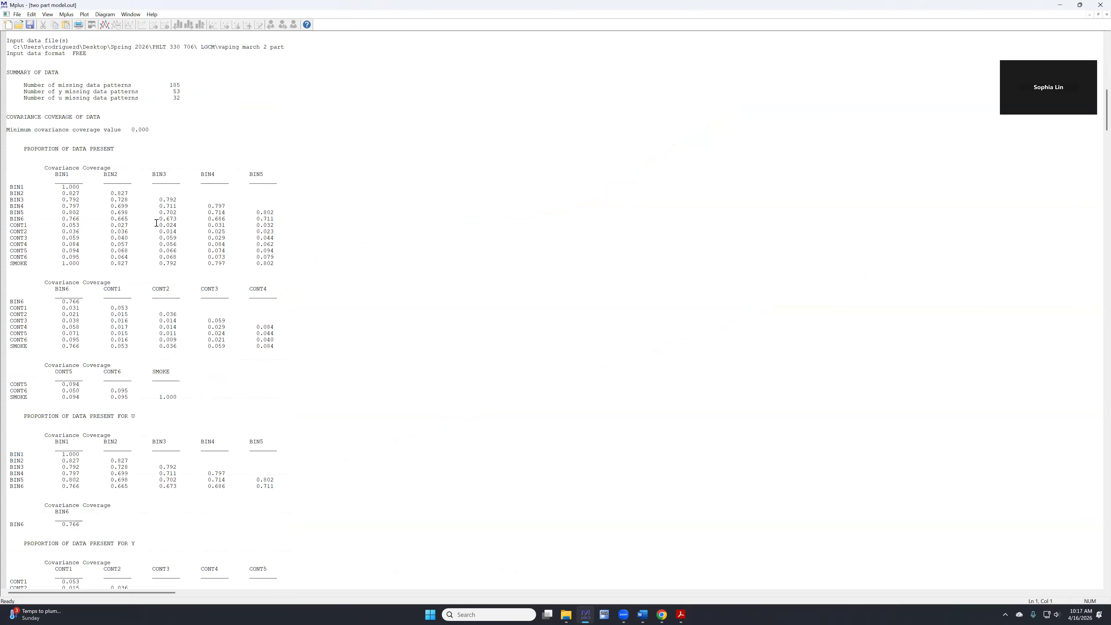
scroll(288, 244, down, 2)
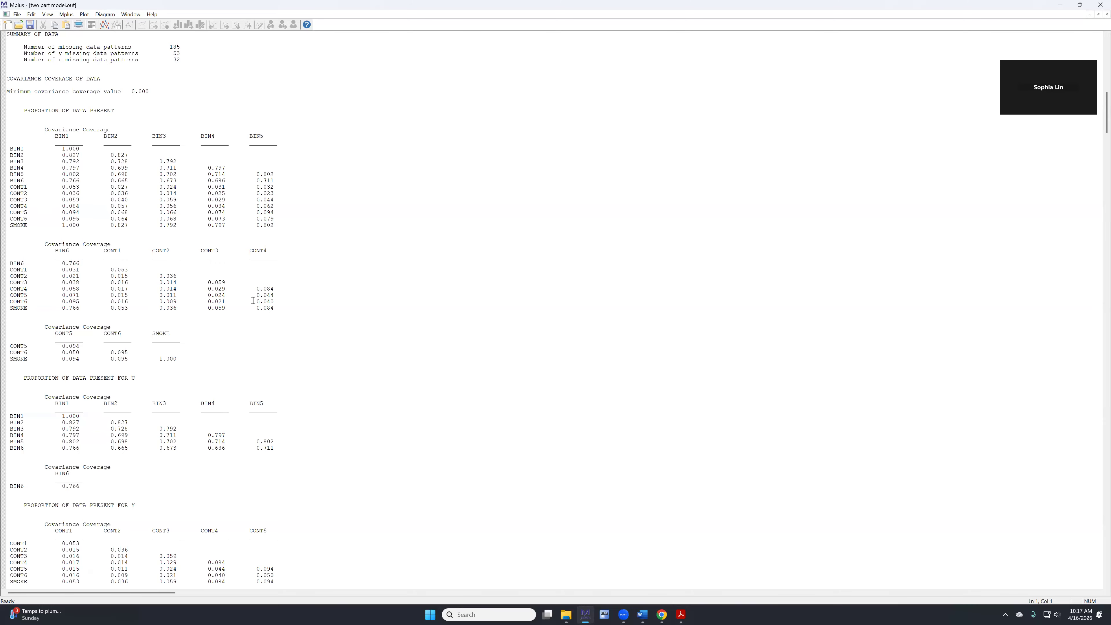
scroll(266, 297, down, 1)
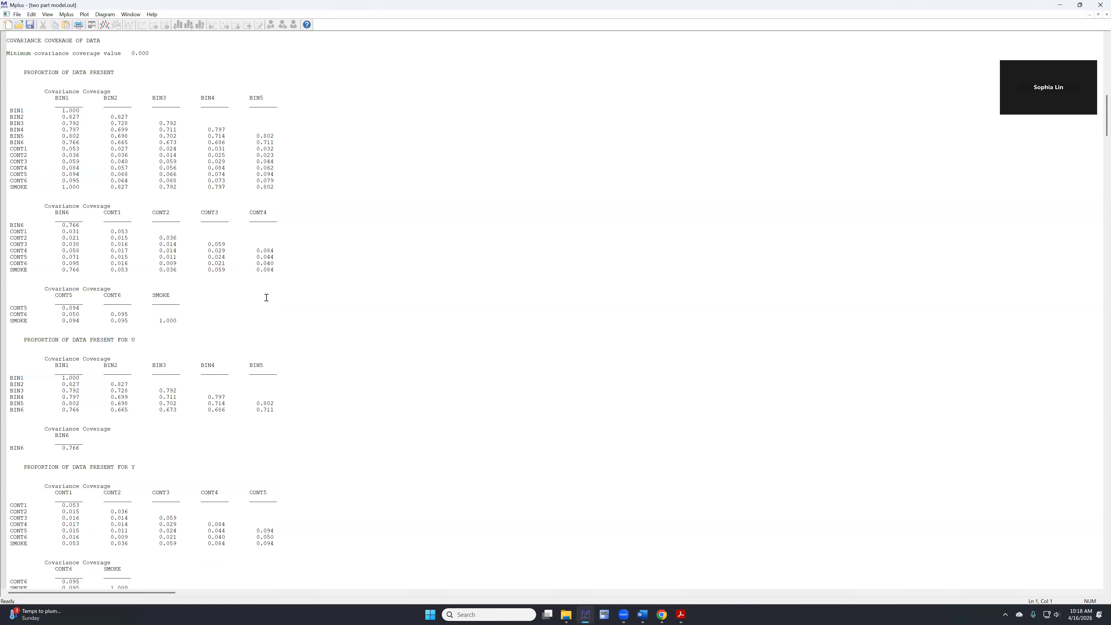
scroll(266, 297, down, 2)
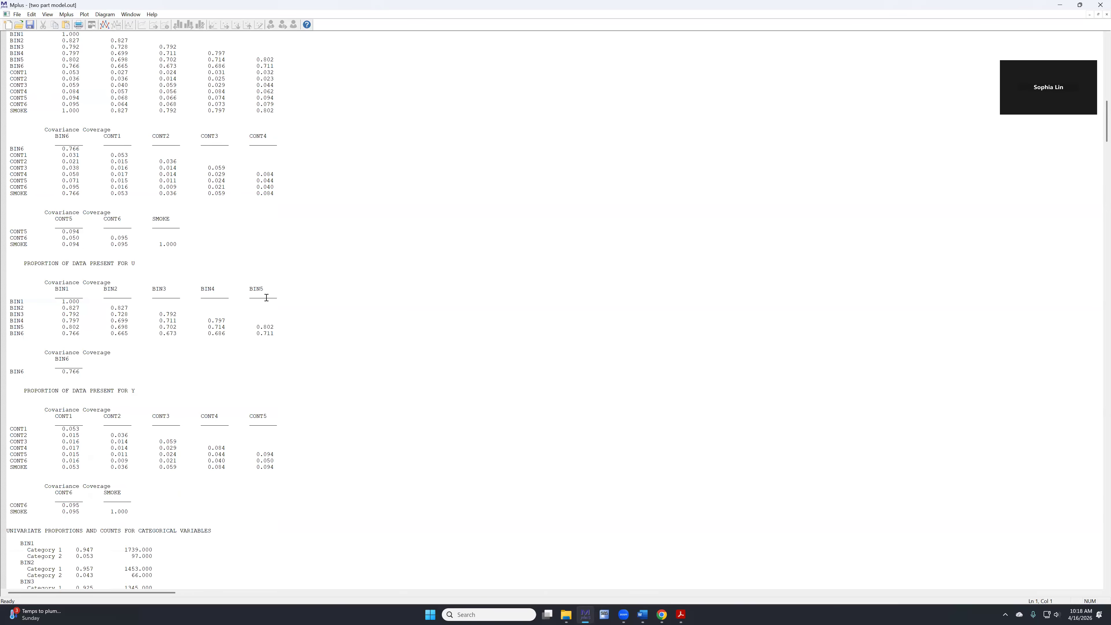
scroll(267, 297, down, 1)
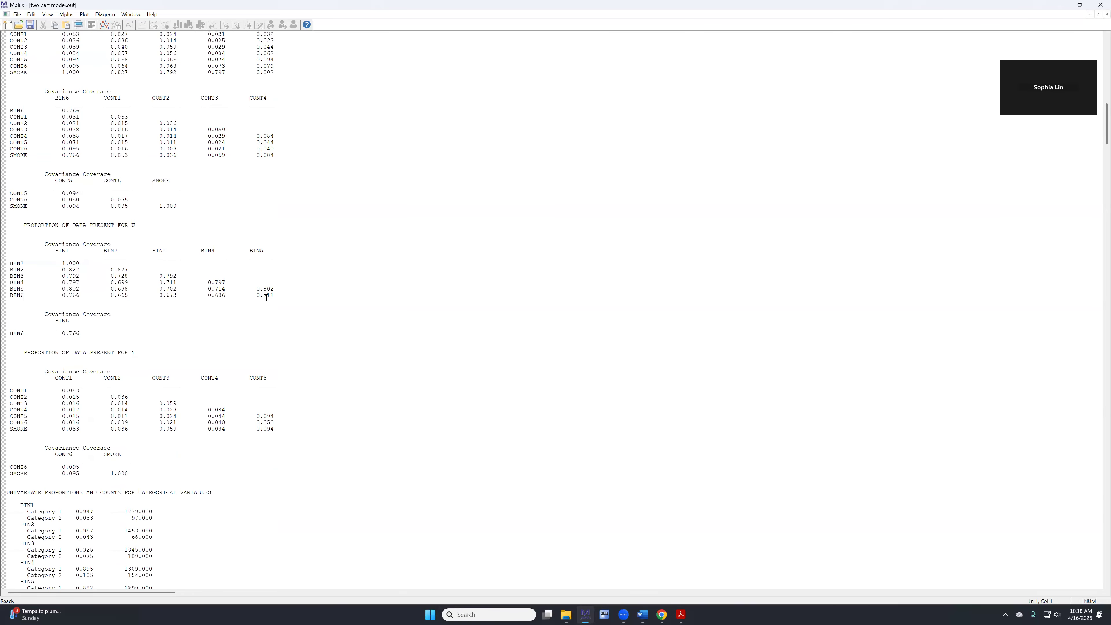
Review the univariate proportions for BIN1 to BIN6, the sample statistics for CONT1 to CONT6, and the model fit information.
scroll(266, 297, down, 5)
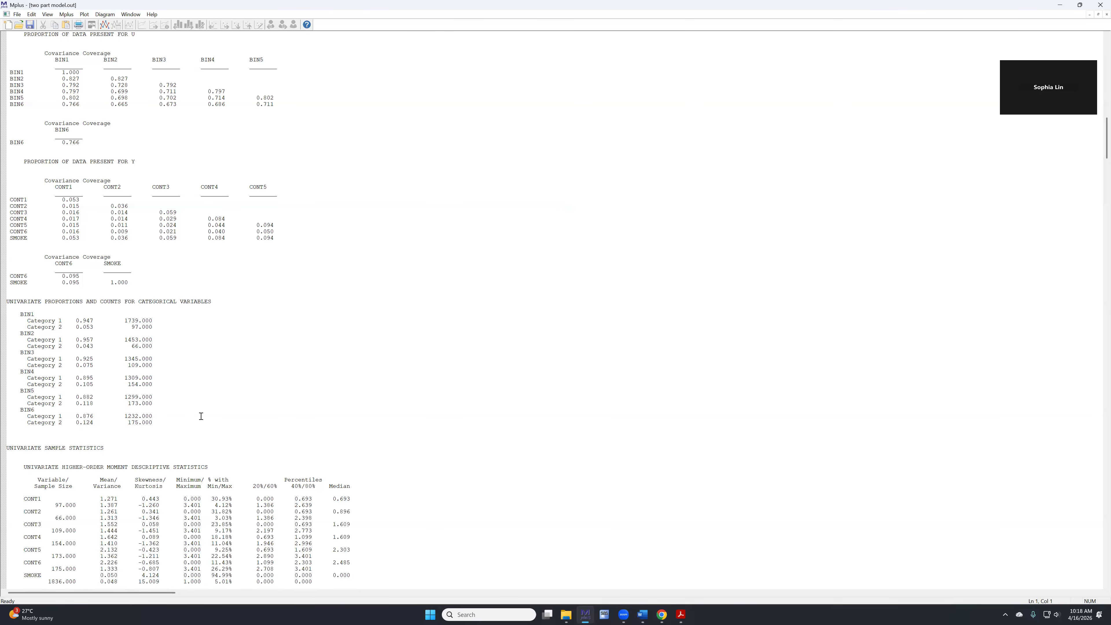
scroll(201, 416, down, 2)
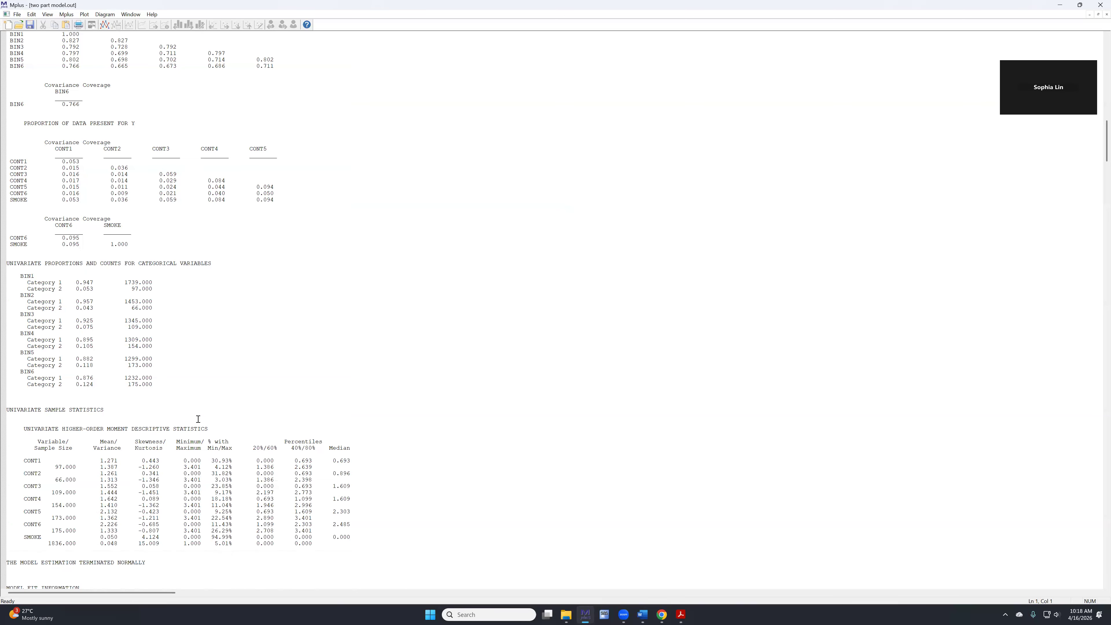
scroll(198, 419, down, 1)
scroll(199, 419, down, 5)
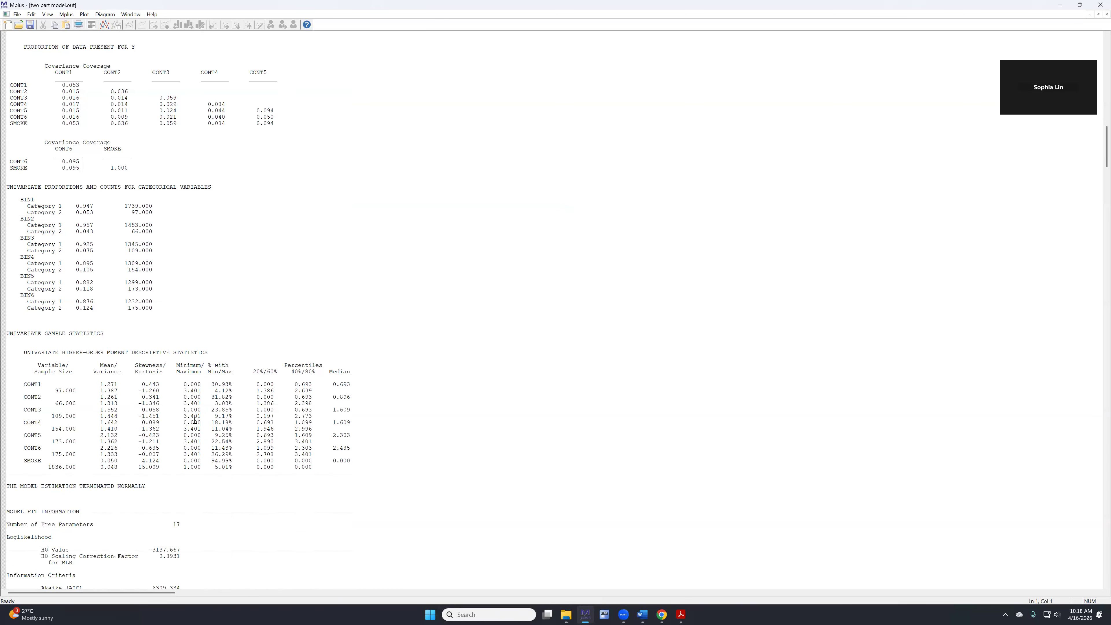
scroll(164, 409, down, 3)
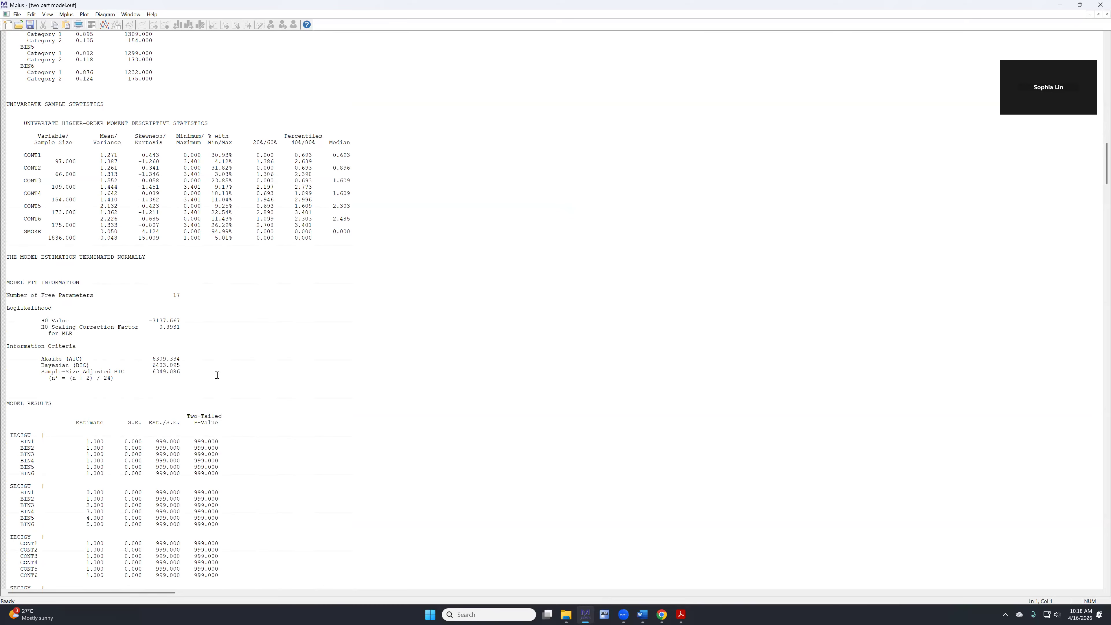
scroll(217, 375, down, 2)
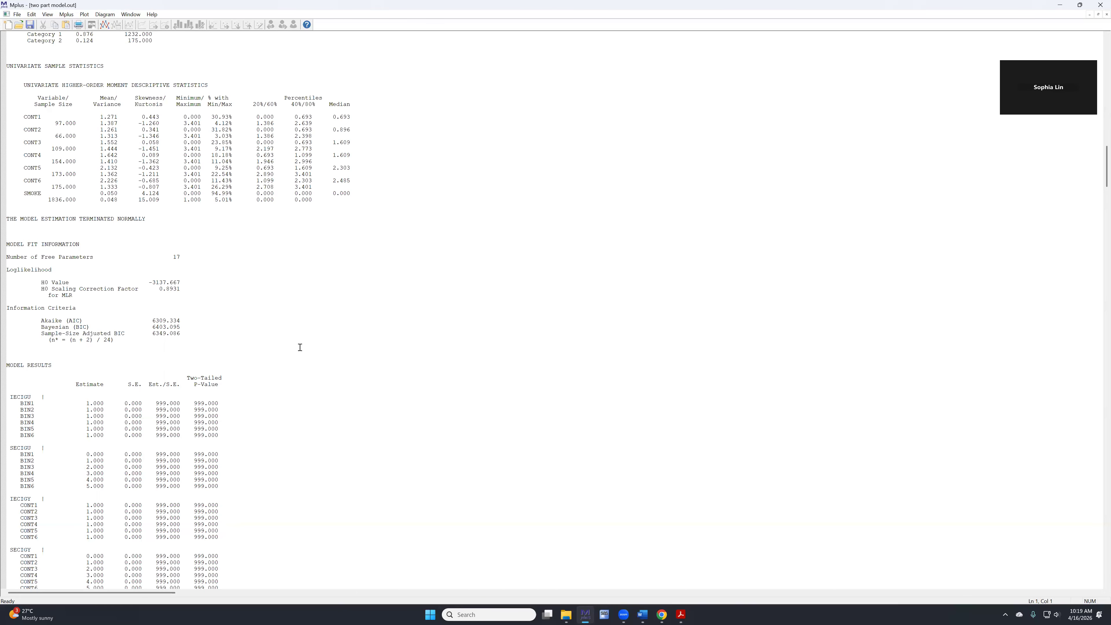
scroll(300, 345, down, 2)
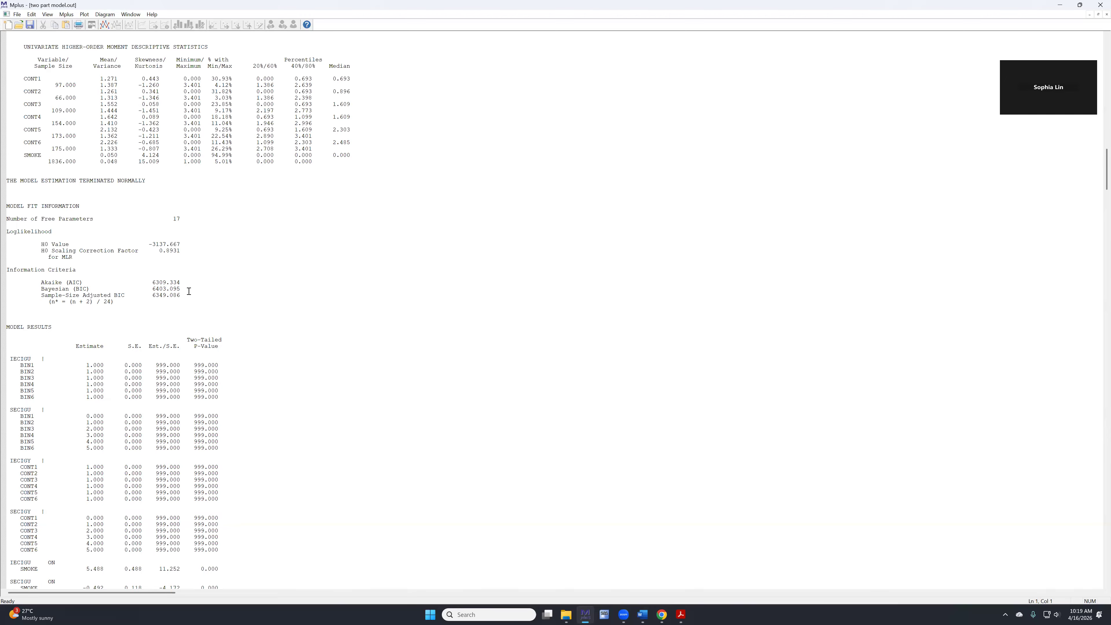
Examine the unstandardized model results, covering the growth factors' regressions on SMOKE, the IECIGY with IECIGU covariance, intercepts, thresholds and residual variances.
scroll(307, 306, down, 6)
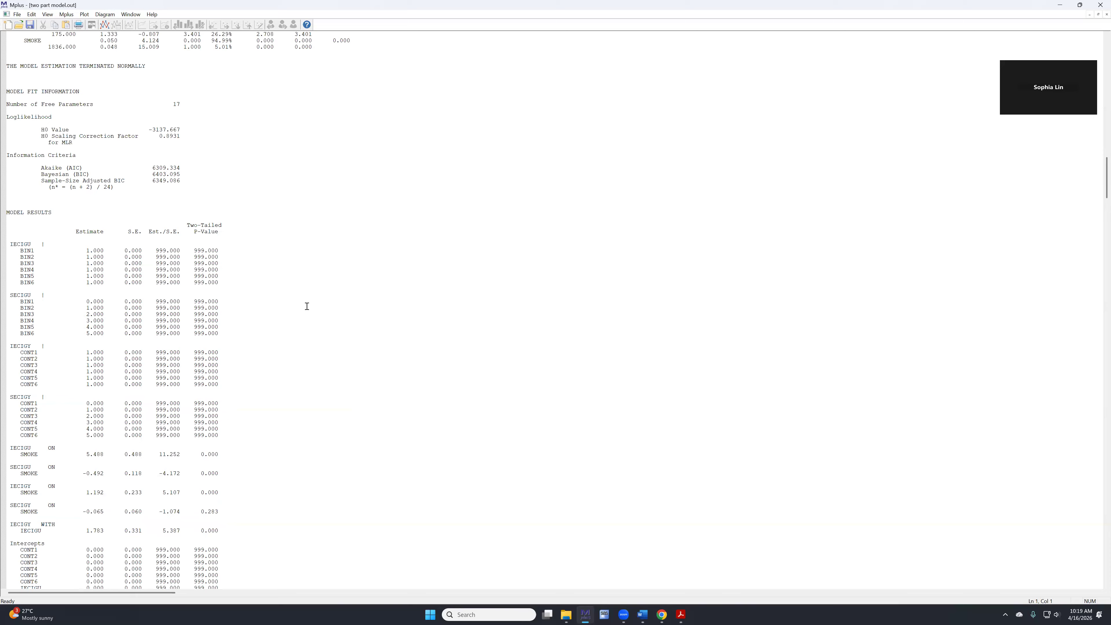
scroll(324, 309, down, 6)
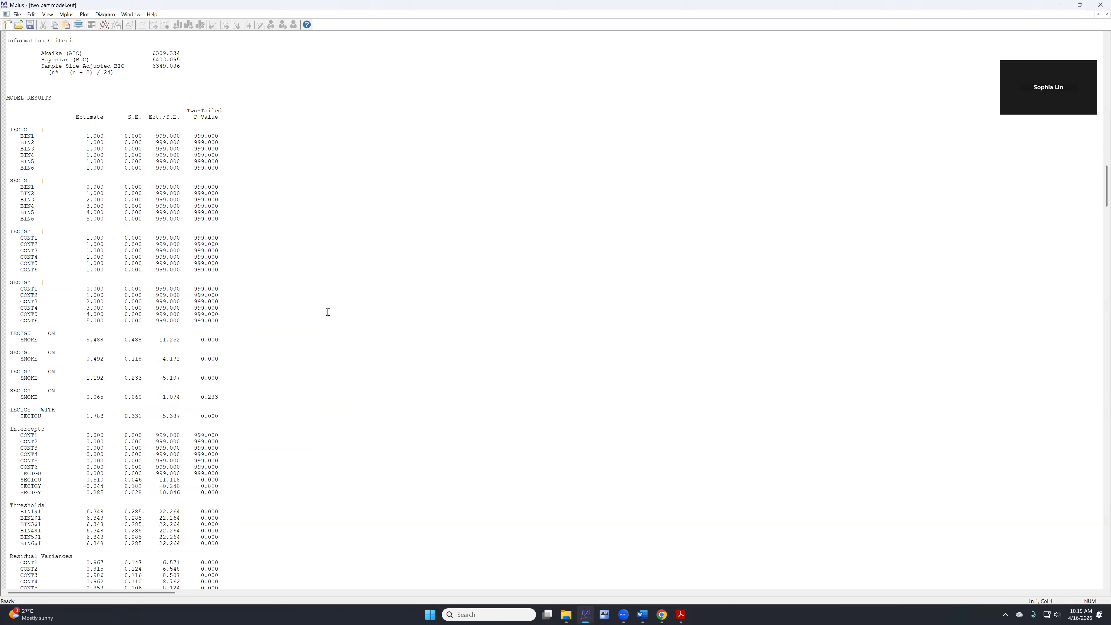
scroll(327, 311, down, 2)
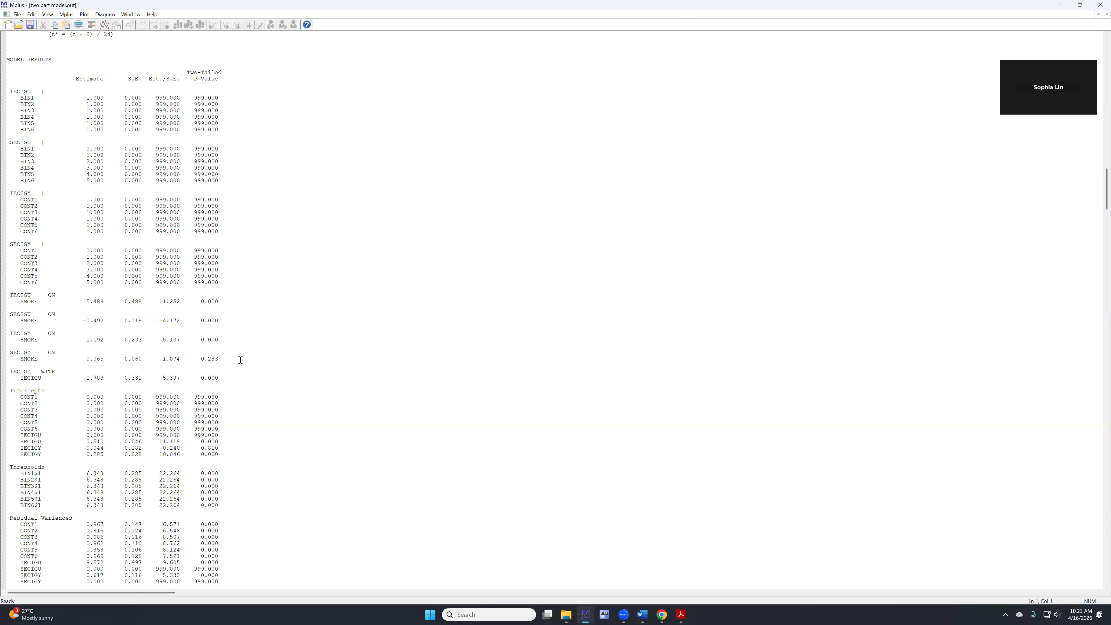
scroll(240, 360, down, 2)
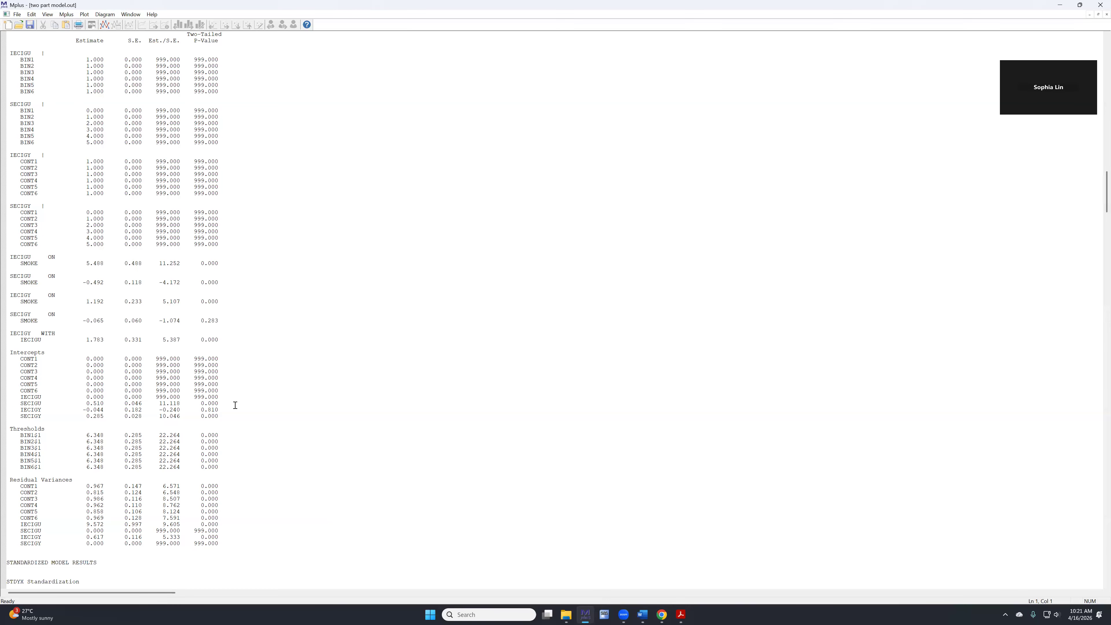
Review the standardized results for the growth factors and their regressions on SMOKE, and compare them with the unstandardized estimates.
scroll(235, 404, down, 18)
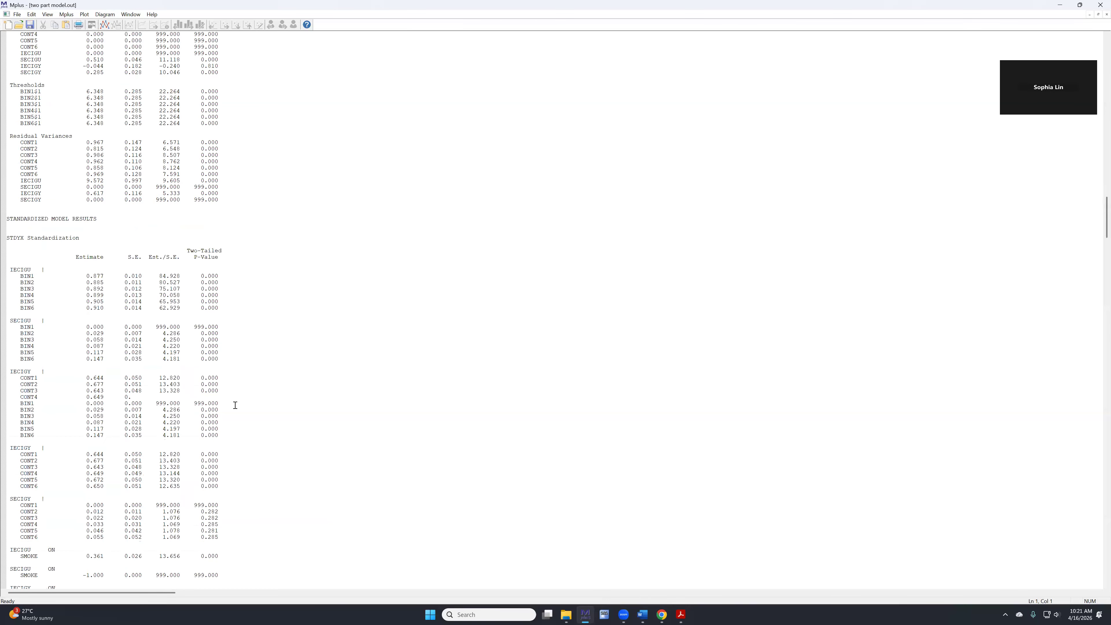
scroll(235, 405, down, 6)
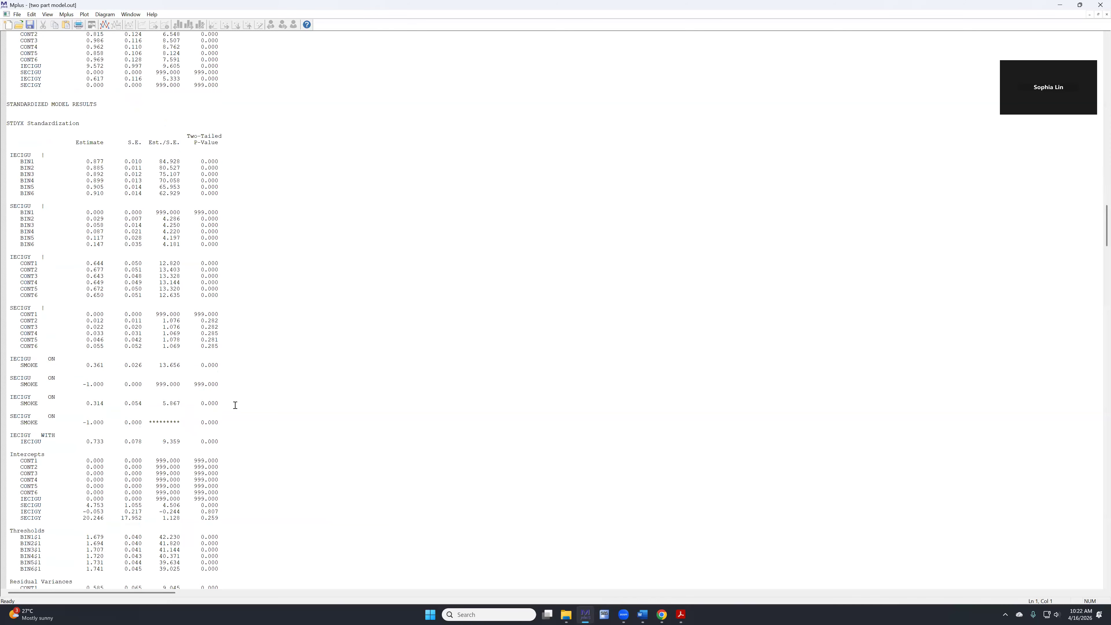
scroll(235, 405, down, 12)
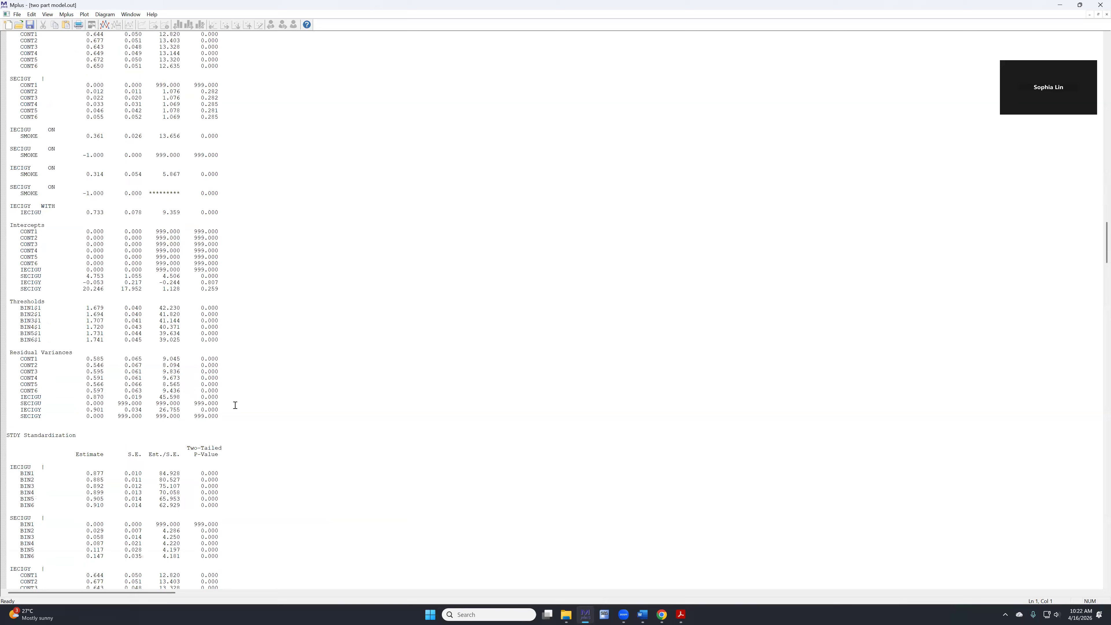
scroll(235, 404, down, 4)
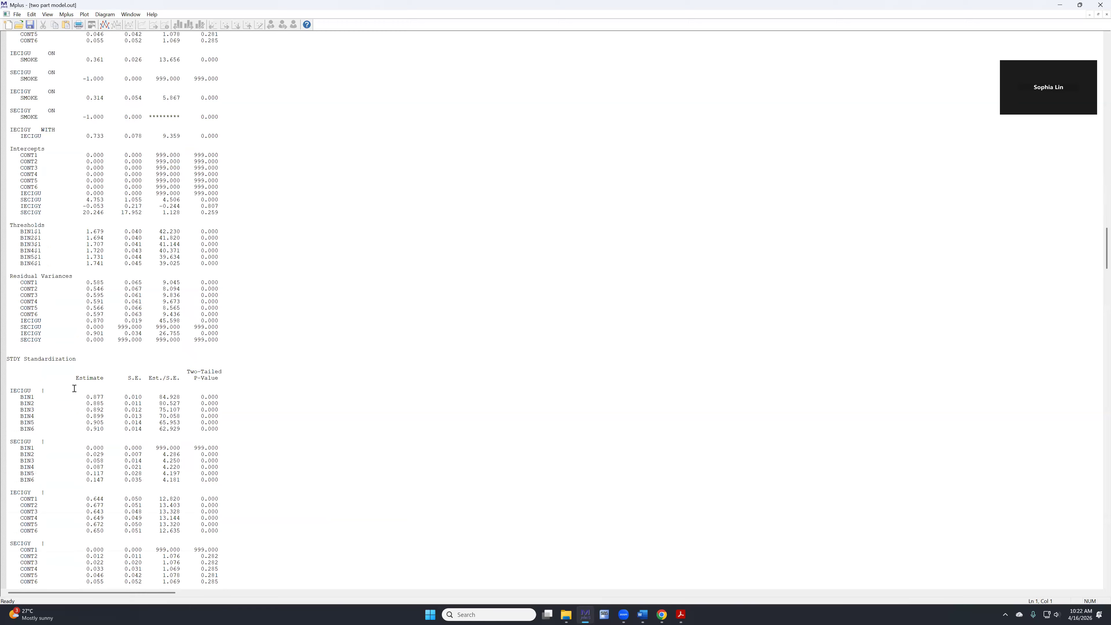
scroll(74, 388, down, 2)
scroll(65, 373, up, 14)
scroll(65, 373, up, 4)
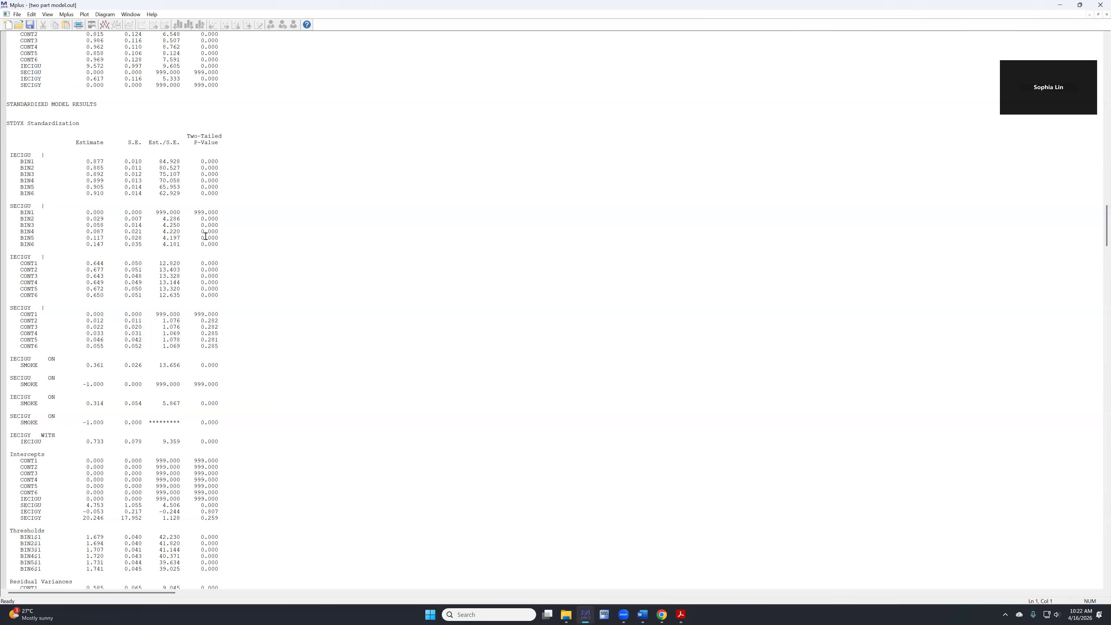
scroll(162, 271, down, 2)
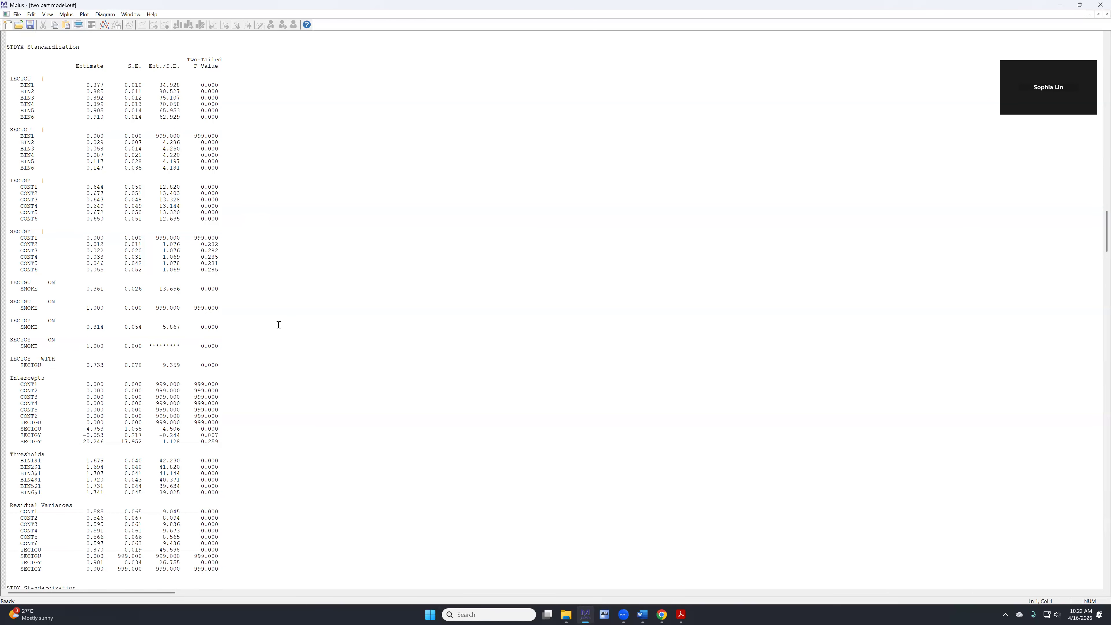
scroll(278, 324, up, 6)
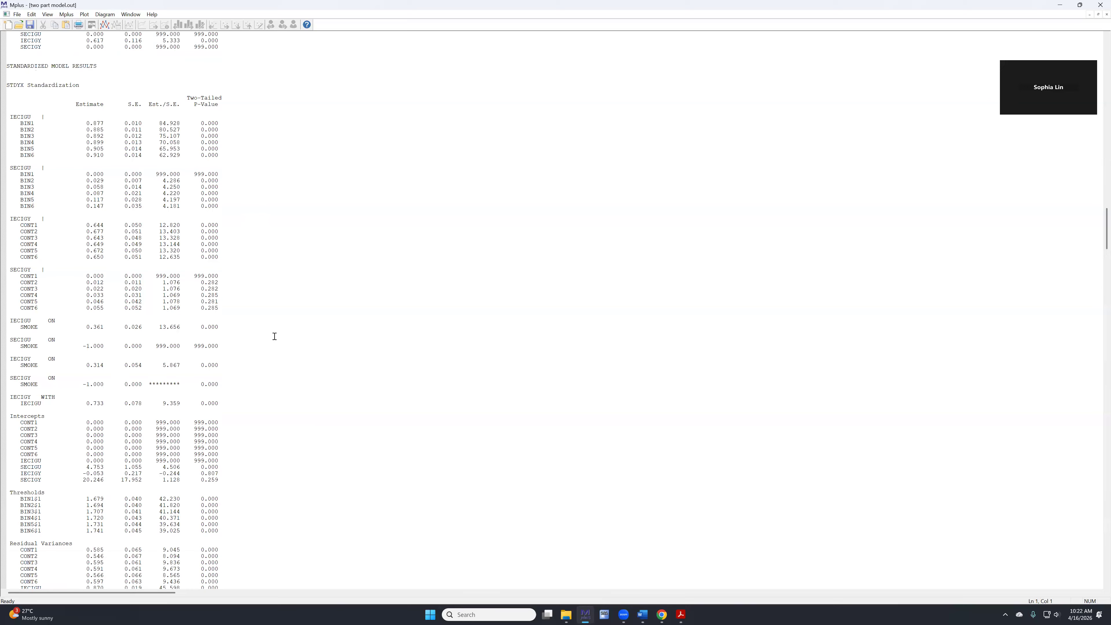
scroll(278, 332, up, 20)
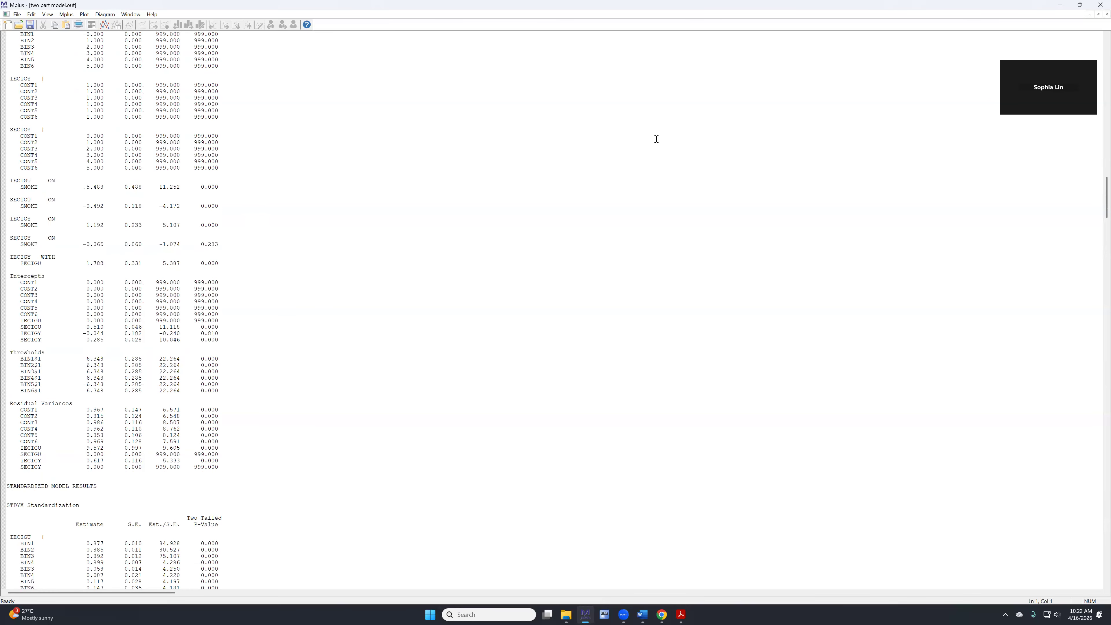
scroll(399, 302, up, 4)
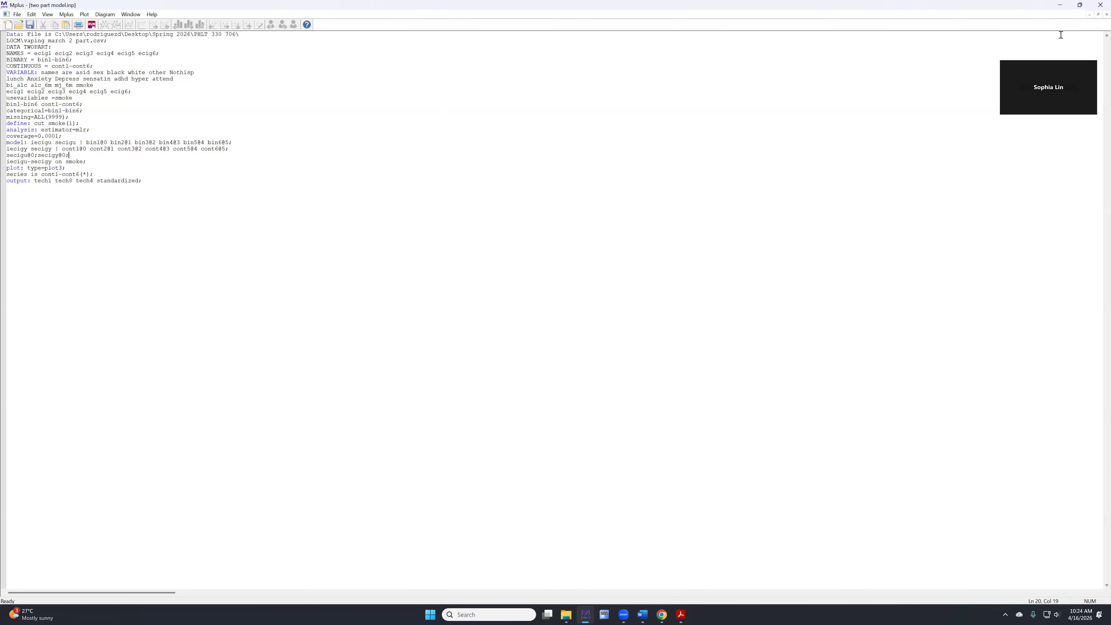
Close the two part model input and open the recent output "lgcm for vaping.out".
click(1106, 15)
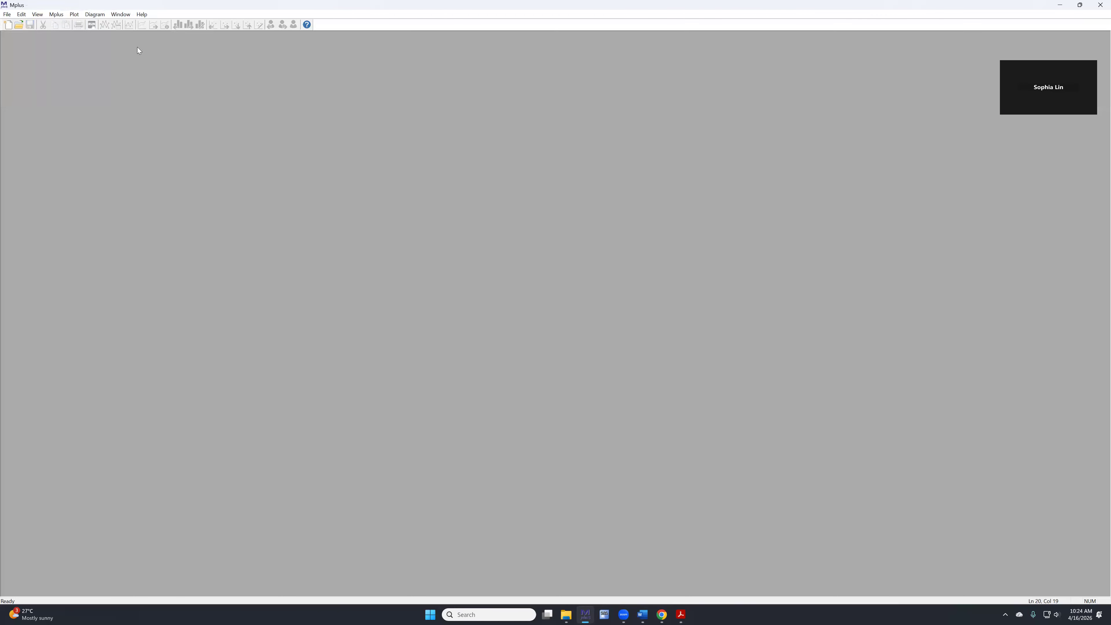
click(7, 14)
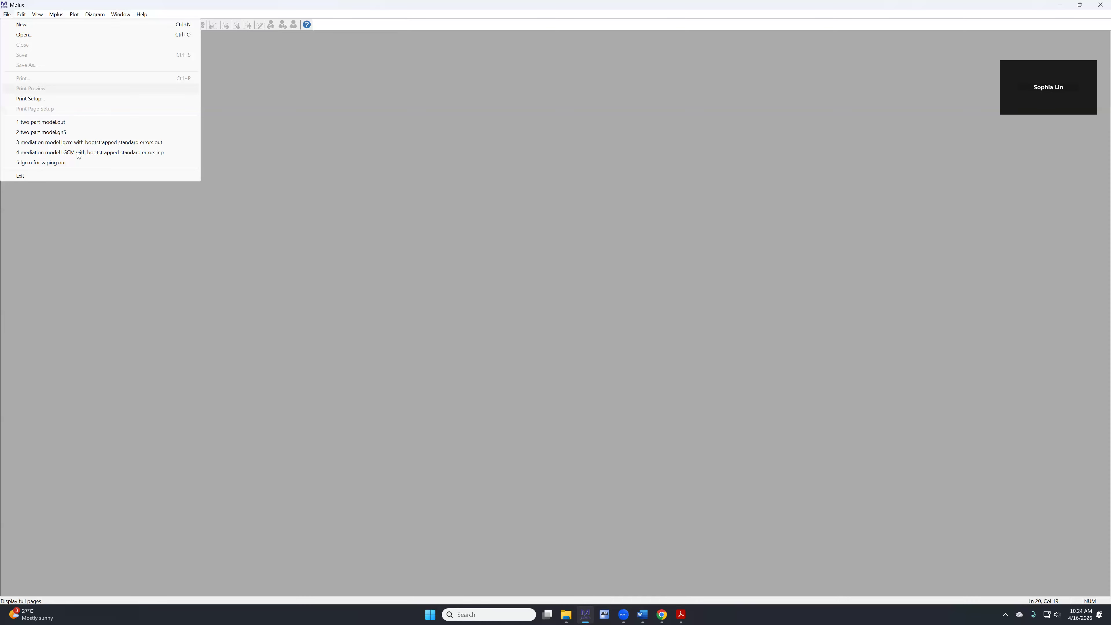
click(61, 163)
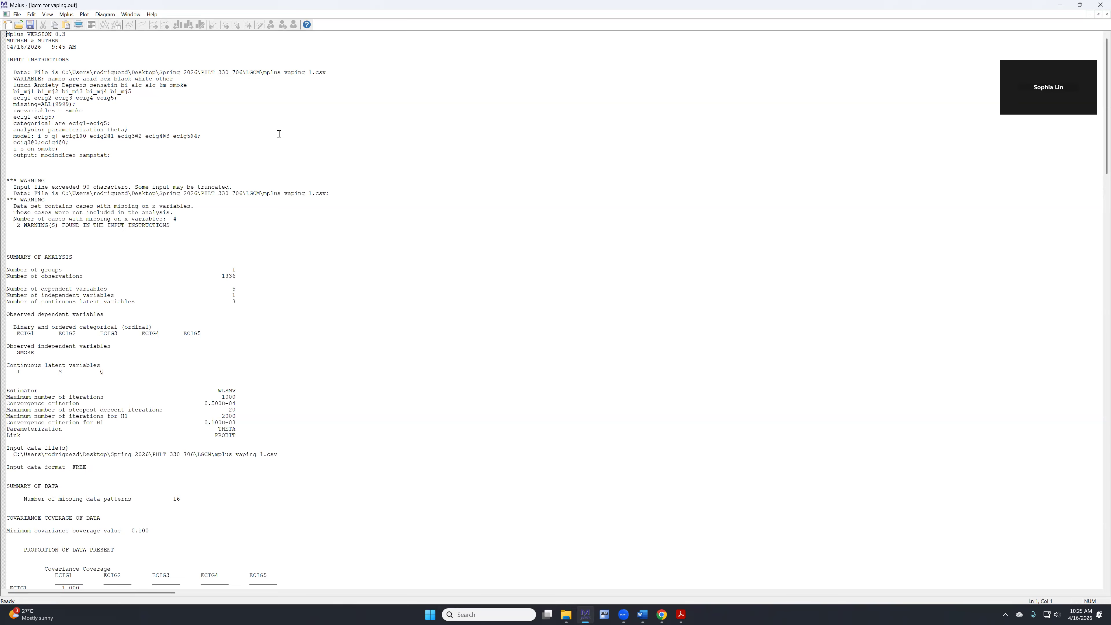
Close the vaping output and reopen the recent input "mediation model LGCM with bootstrapped standard errors.inp".
click(1100, 5)
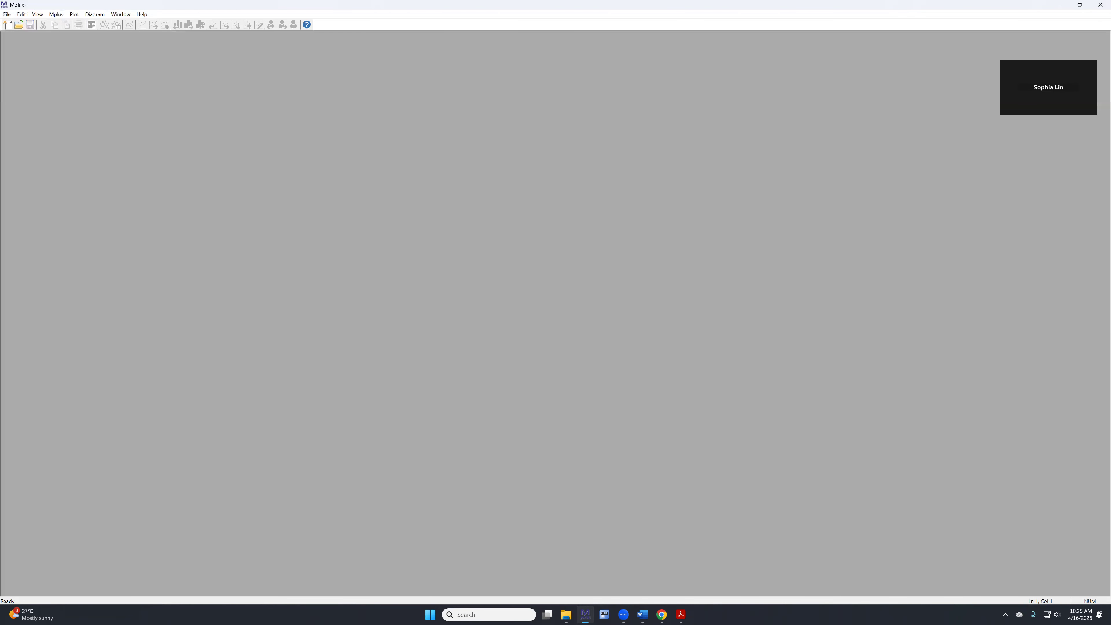
click(7, 14)
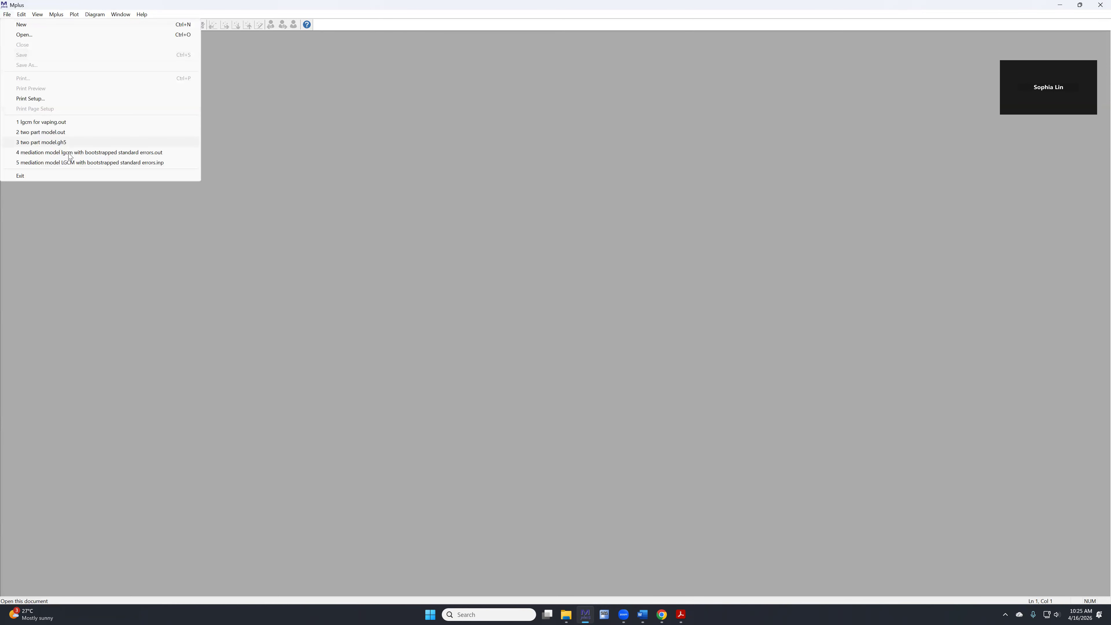
click(125, 163)
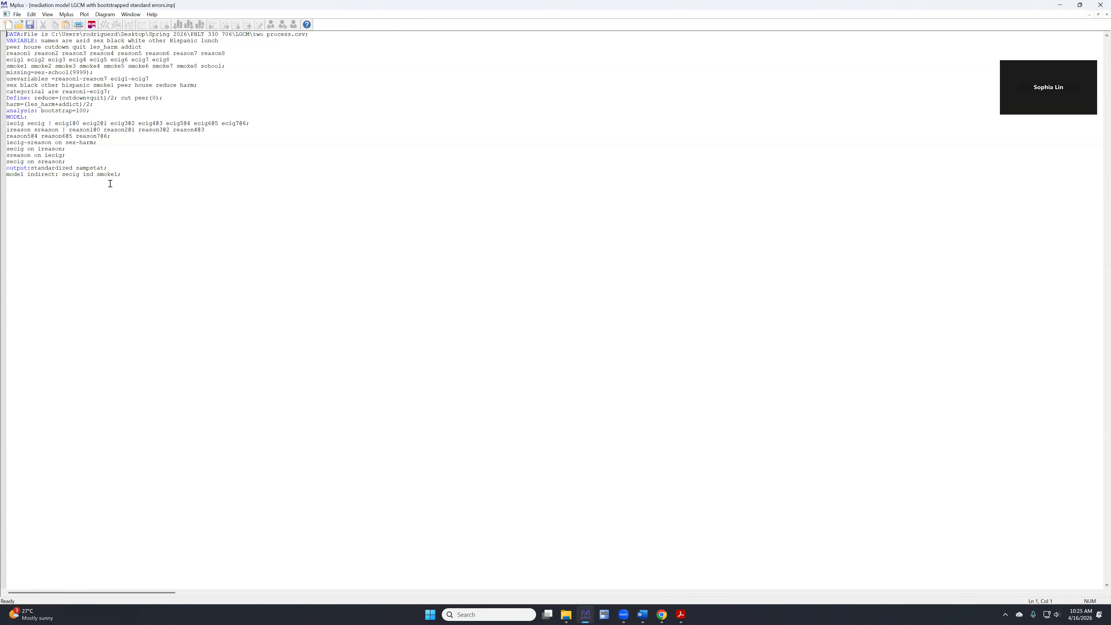